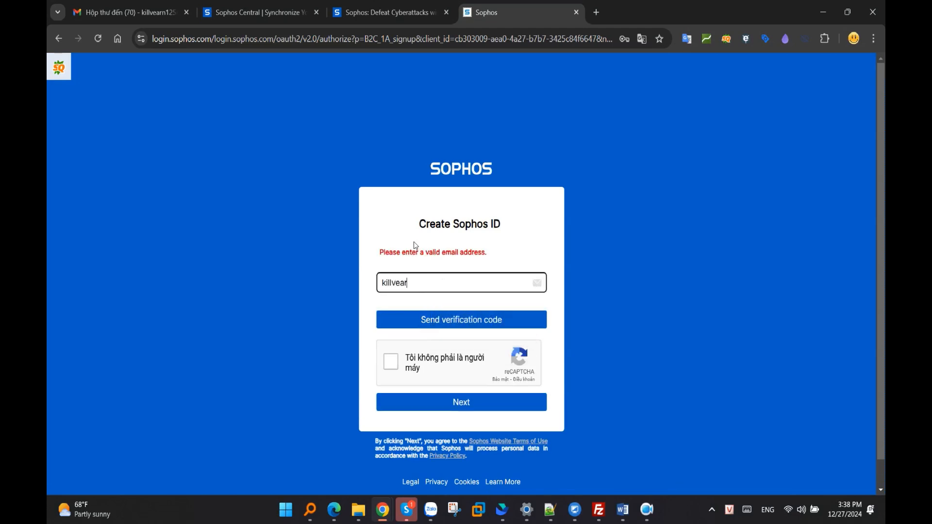
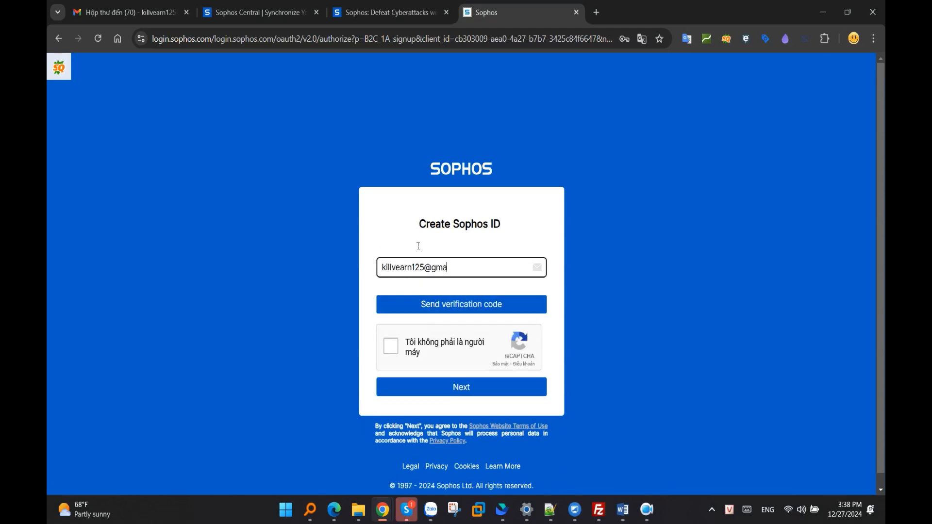
- Enter the account e-mail address in Sophos ID, request a verification code, then switch to Gmail
click(473, 302)
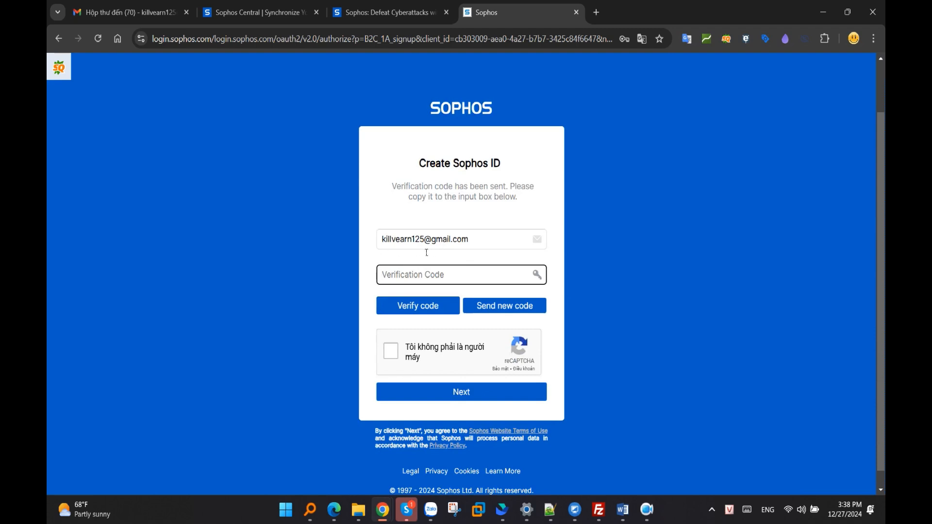
click(148, 12)
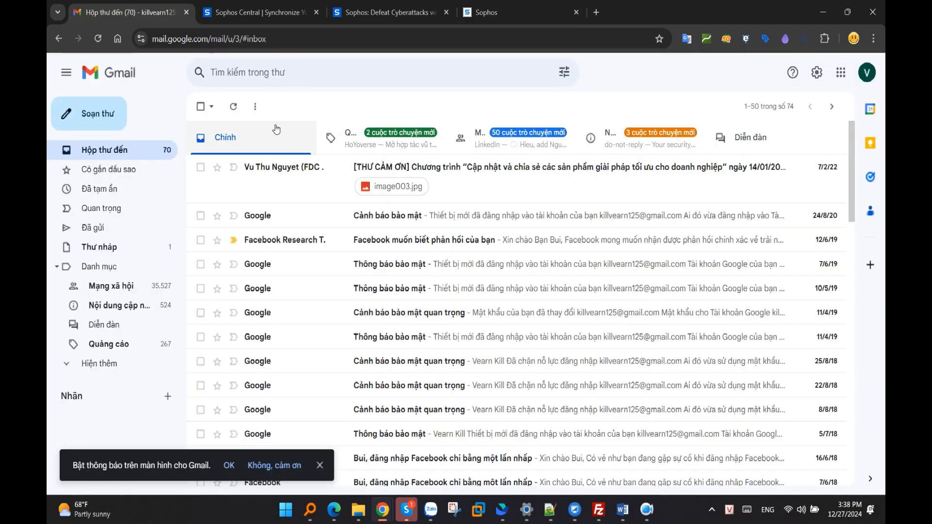
- Copy the code from the 'Your security code' email in Gmail's Updates, paste it into Sophos ID and verify
click(613, 138)
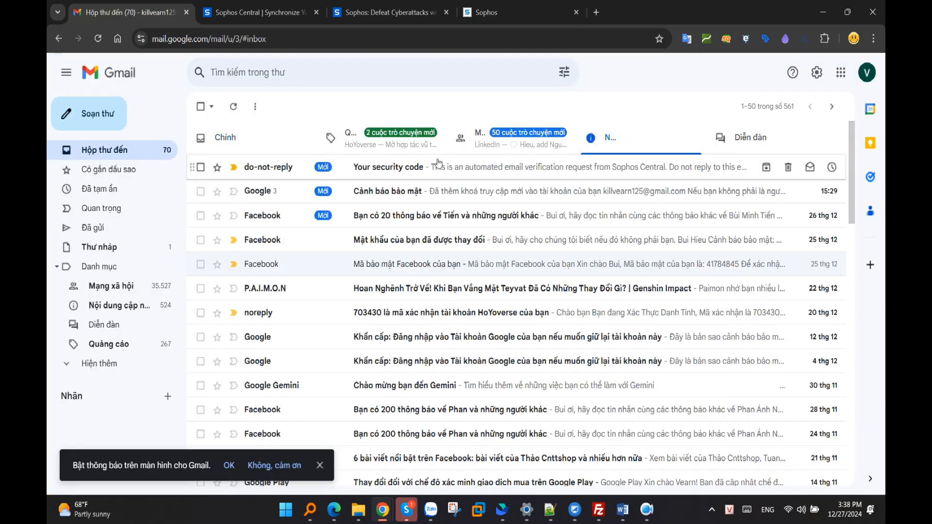
click(443, 163)
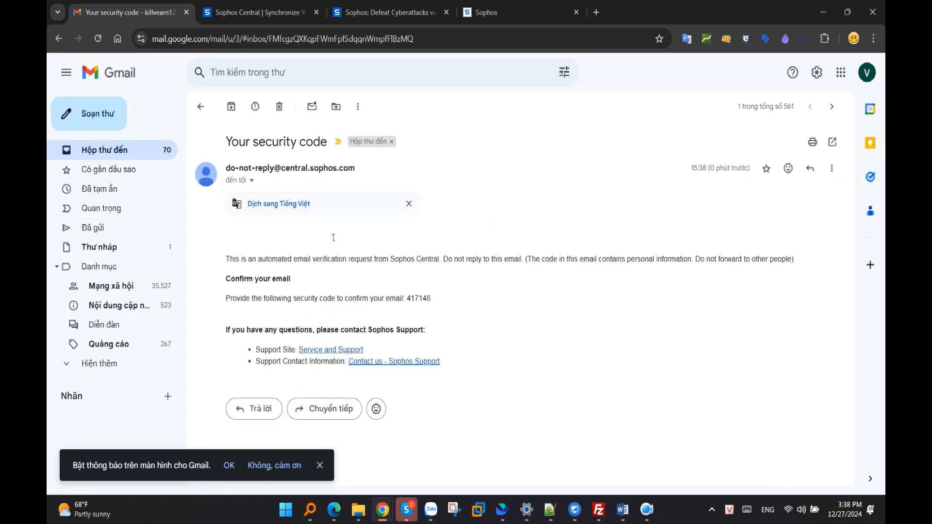
double_click(420, 311)
key(ctrl+c)
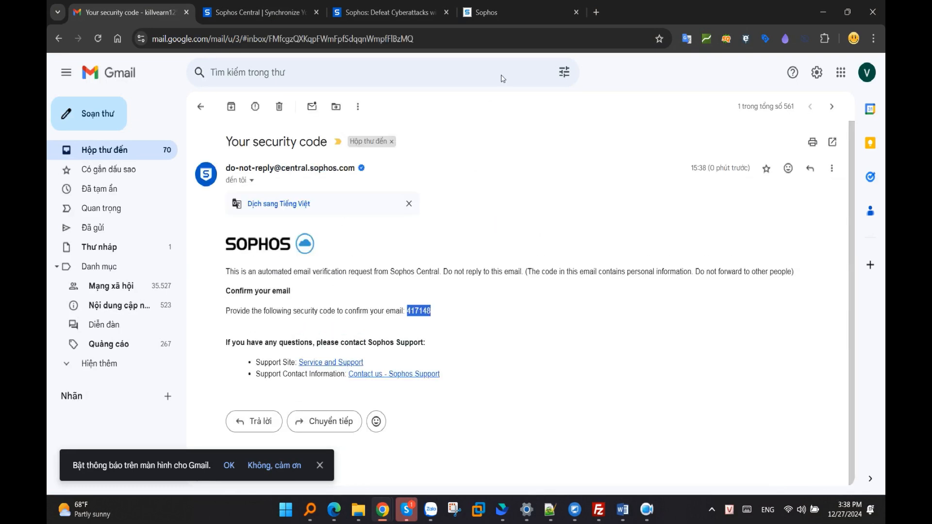
click(498, 11)
key(ctrl+v)
click(419, 305)
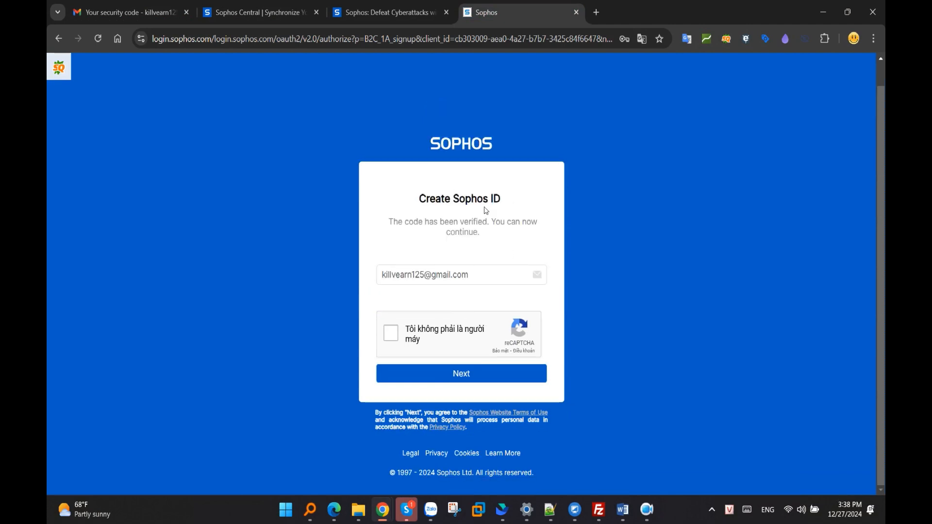
- Complete the reCAPTCHA check and continue to the next sign-up step
drag(394, 221, 525, 211)
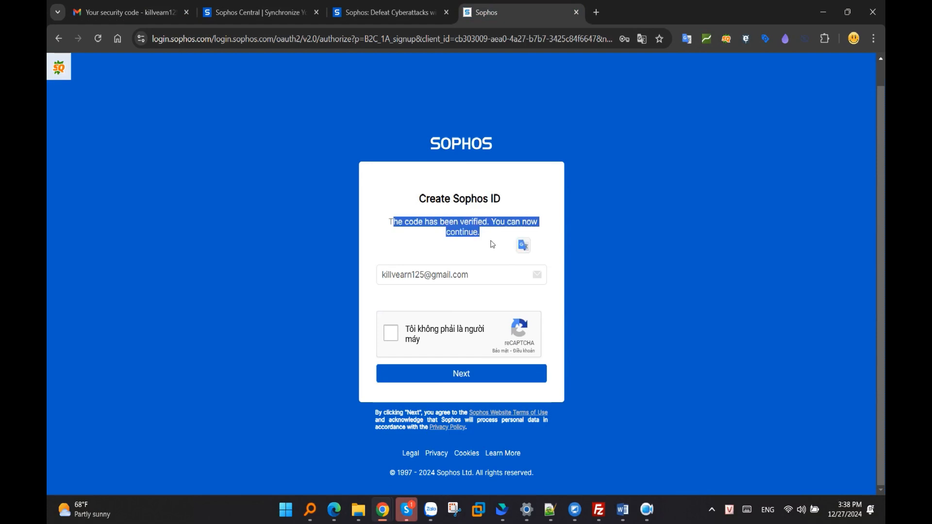
click(391, 333)
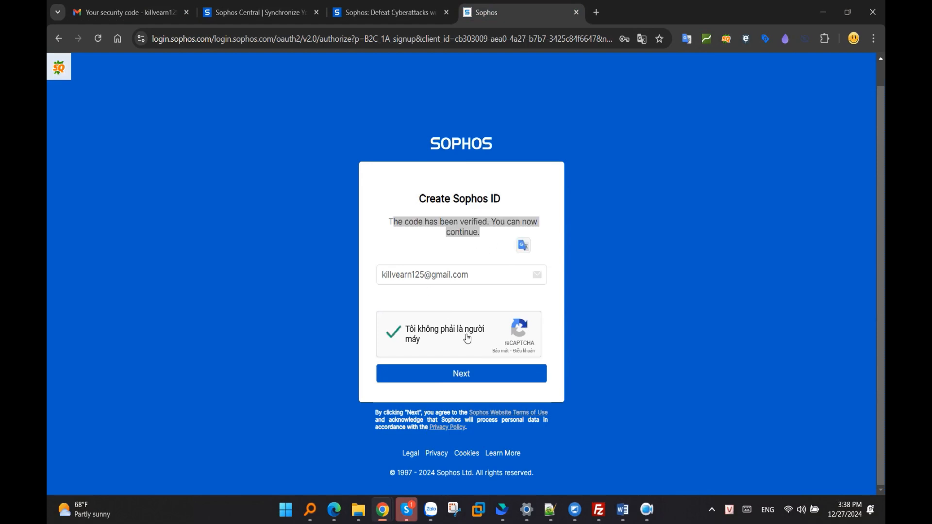
click(465, 373)
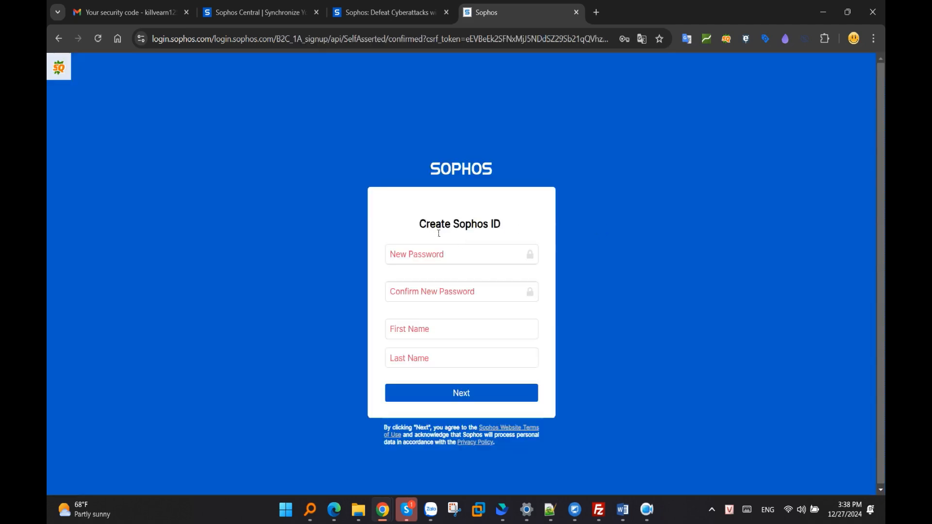
- Enter and confirm the new password, fill in the user's first and last name, and submit
click(461, 246)
click(514, 202)
click(429, 254)
key(ctrl+shift)
text(••)
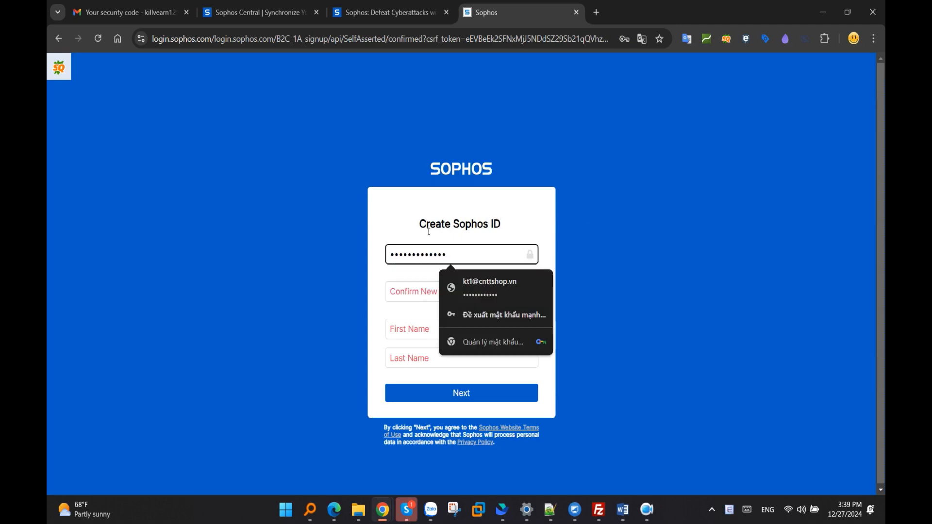
key(Tab)
text(•)
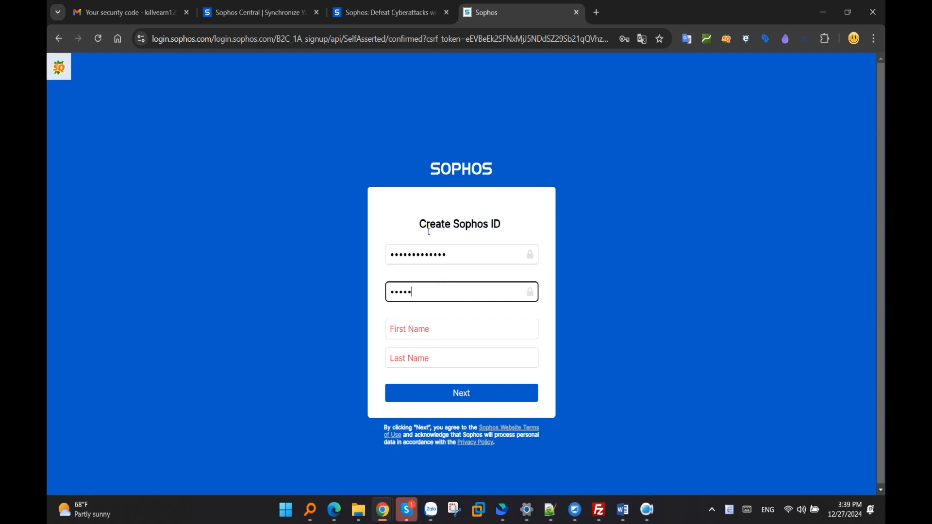
key(Tab)
key(Tab)
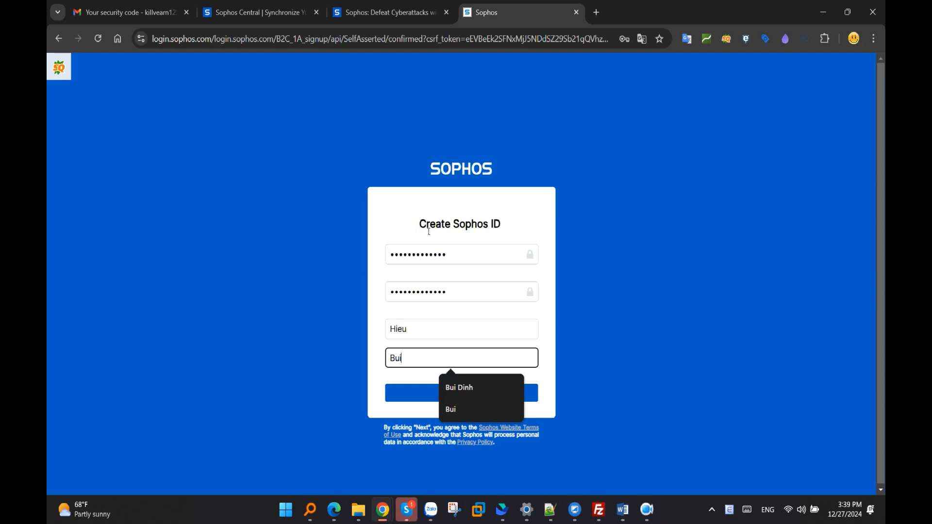
key(Return)
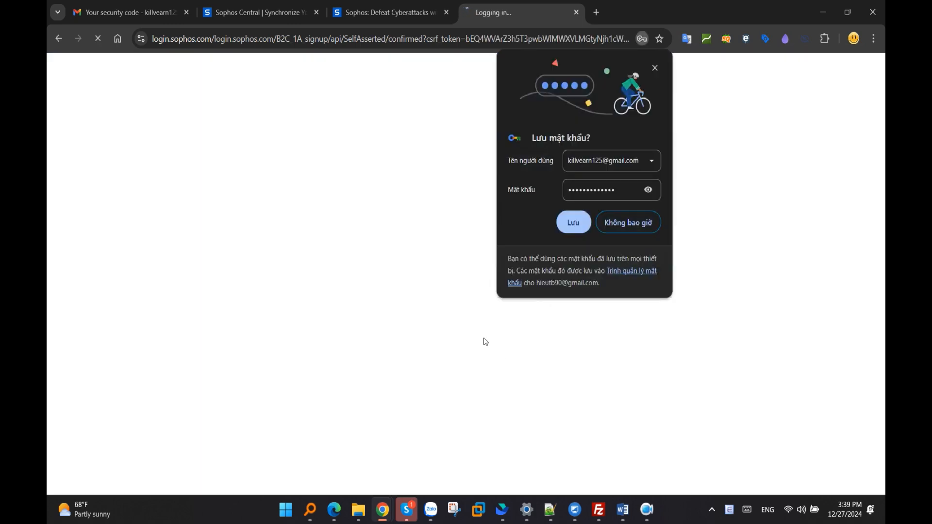
- Dismiss the save-password prompt and open the Sophos Central Admin 'Sign up' link from My Applications
click(656, 68)
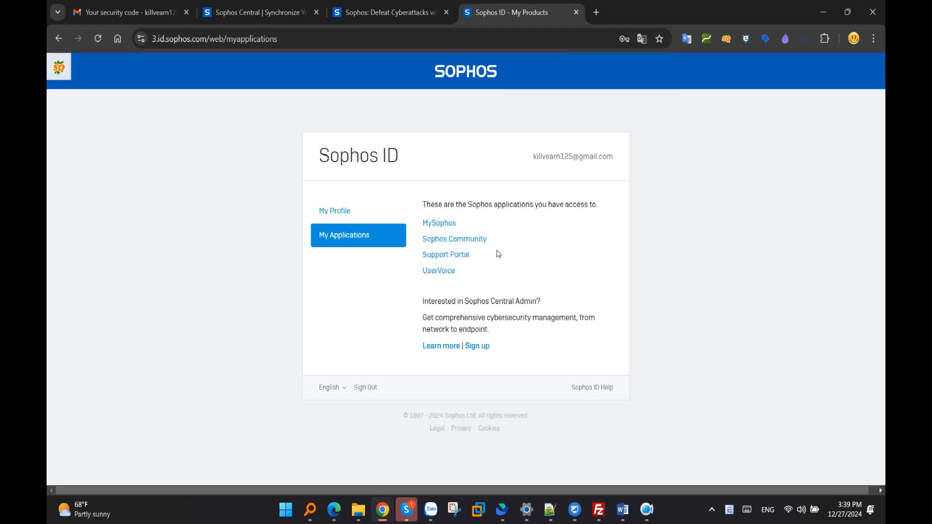
drag(483, 251, 418, 209)
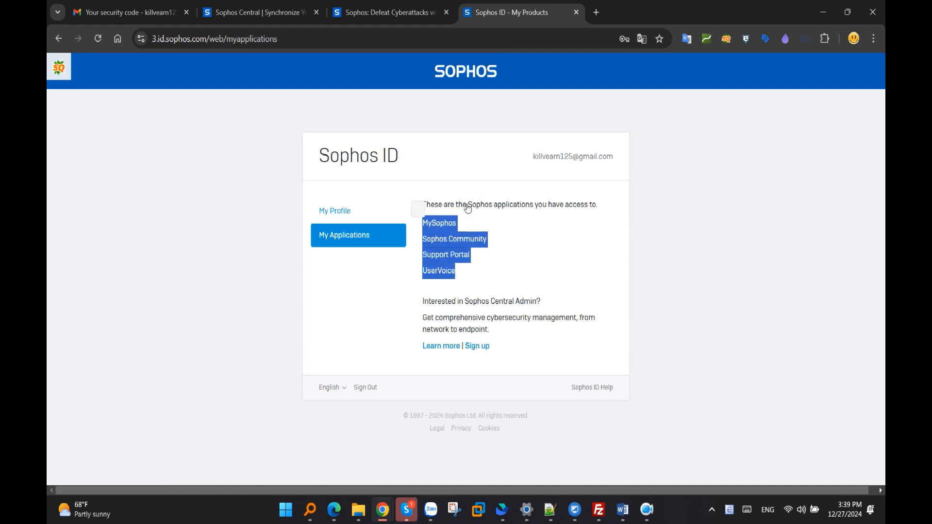
click(572, 187)
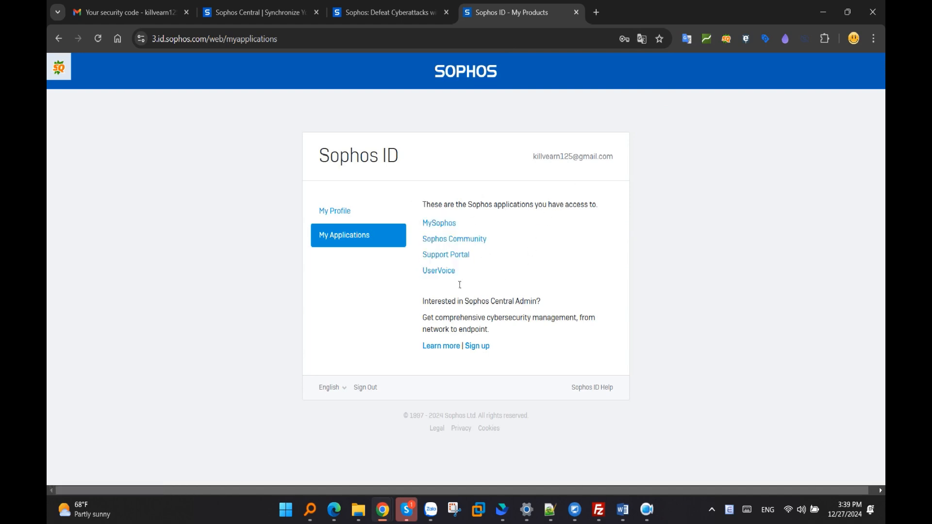
drag(464, 301, 543, 276)
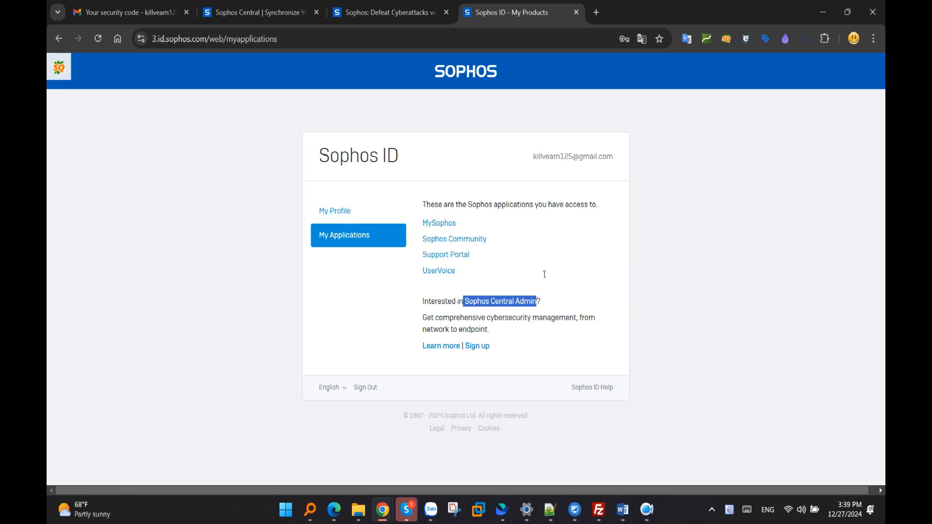
click(479, 315)
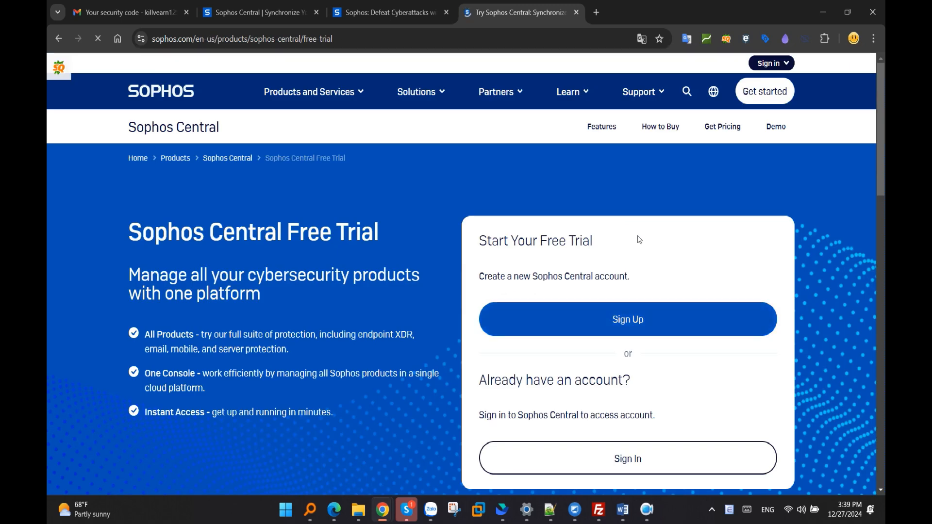
- Open the free-trial form and enter the user's first and last name, correcting a first-name typo
scroll(639, 239, down, 1)
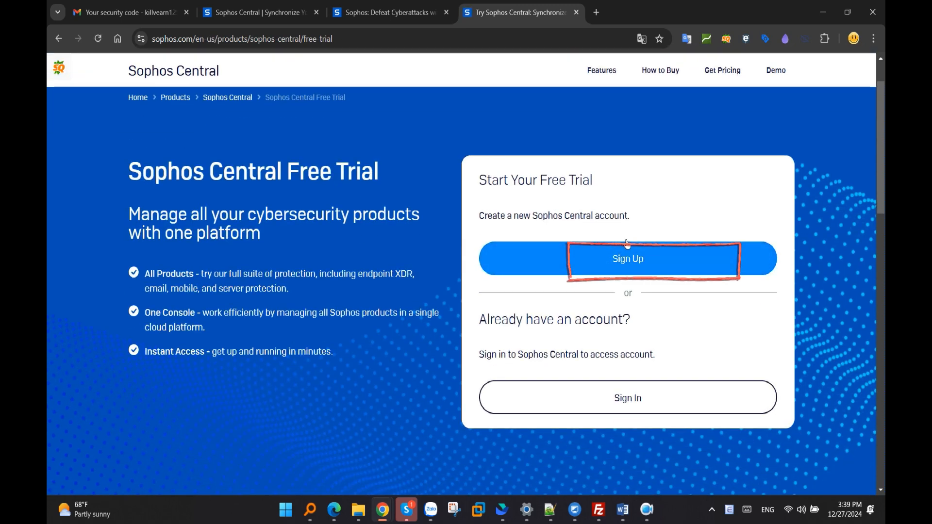
click(621, 243)
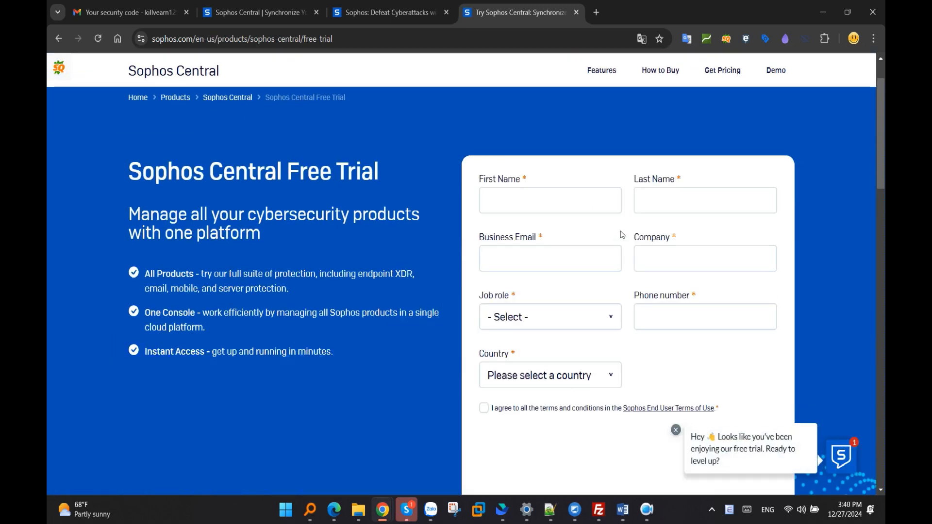
scroll(604, 232, down, 1)
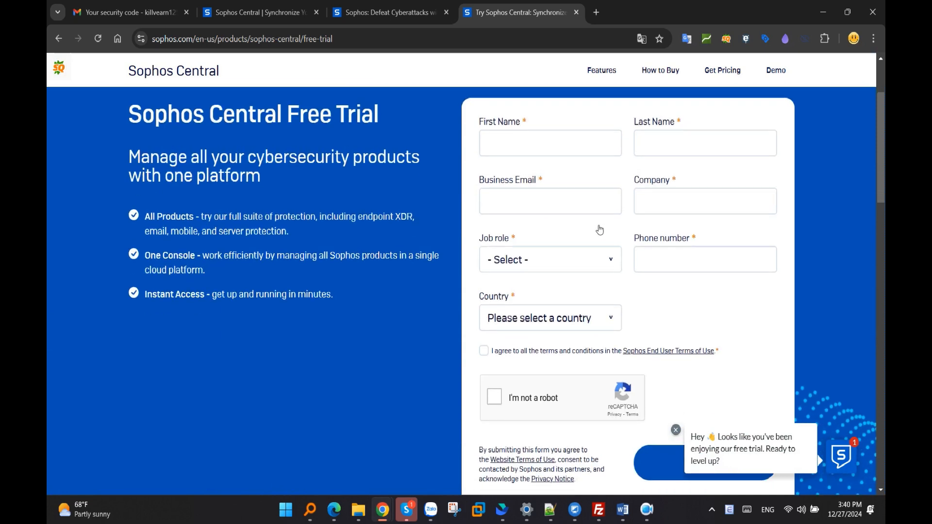
scroll(582, 224, up, 1)
click(507, 188)
text(Hleu)
key(Tab)
key(shift+Tab)
key(Tab)
key(Tab)
- Fill in the business e-mail, company VietSun, job role IT Director/Manager and the phone number
text(kill)
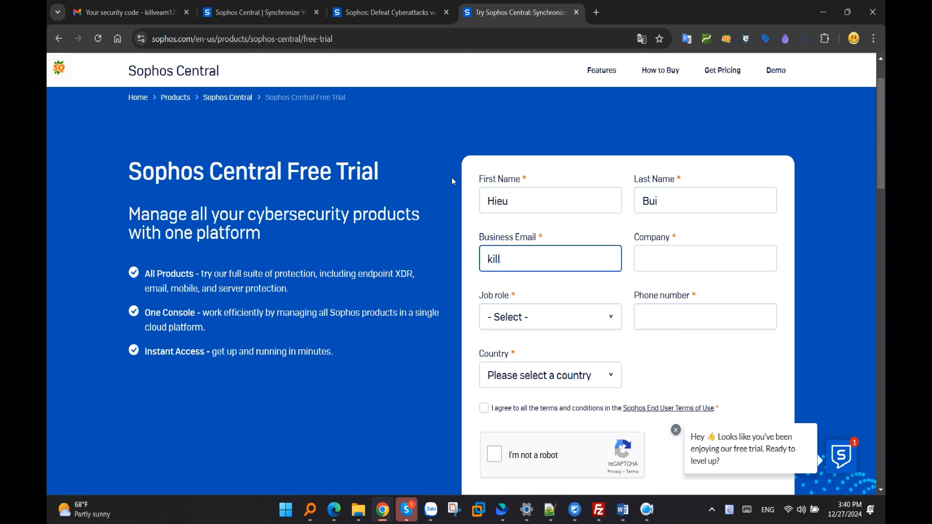
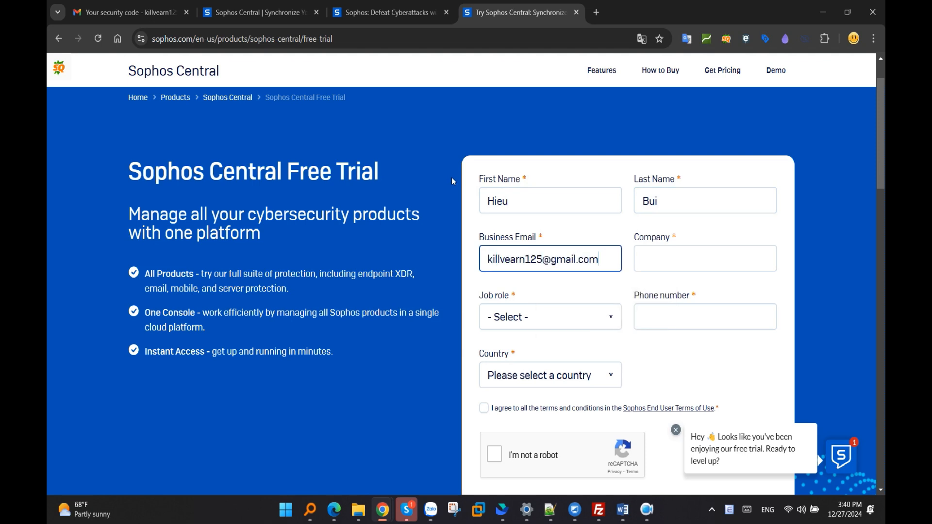
key(Tab)
text(VietSun)
key(Tab)
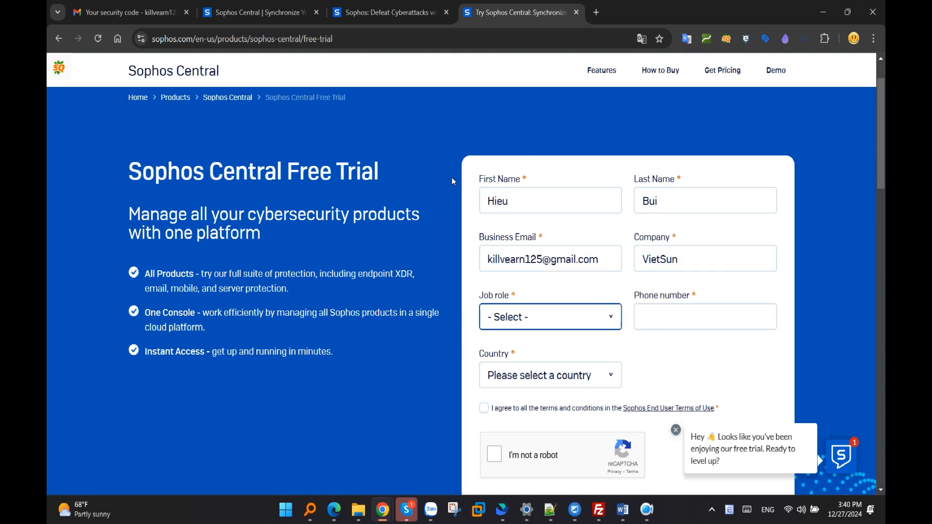
click(547, 317)
click(559, 181)
key(Tab)
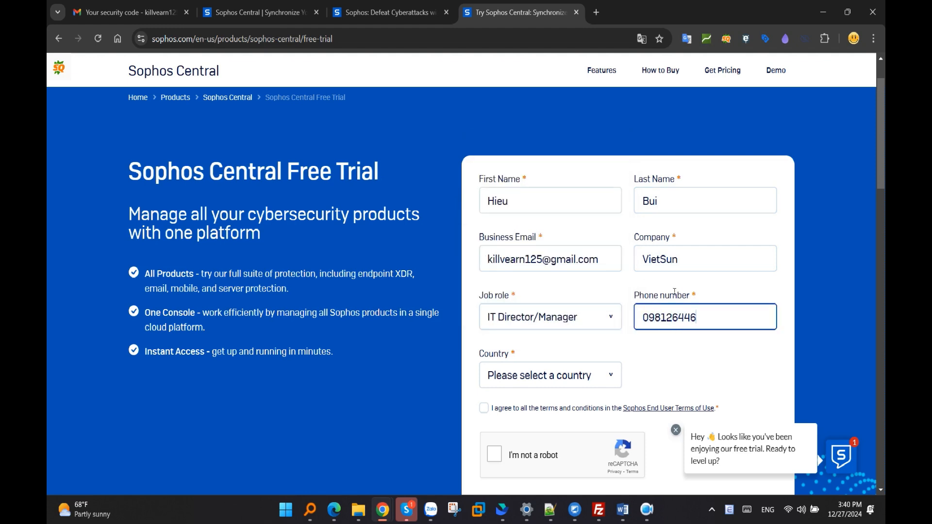
- Choose Vietnam as the country, accept the End User Terms of Use and complete the reCAPTCHA
click(605, 371)
scroll(627, 262, down, 12)
scroll(628, 259, down, 20)
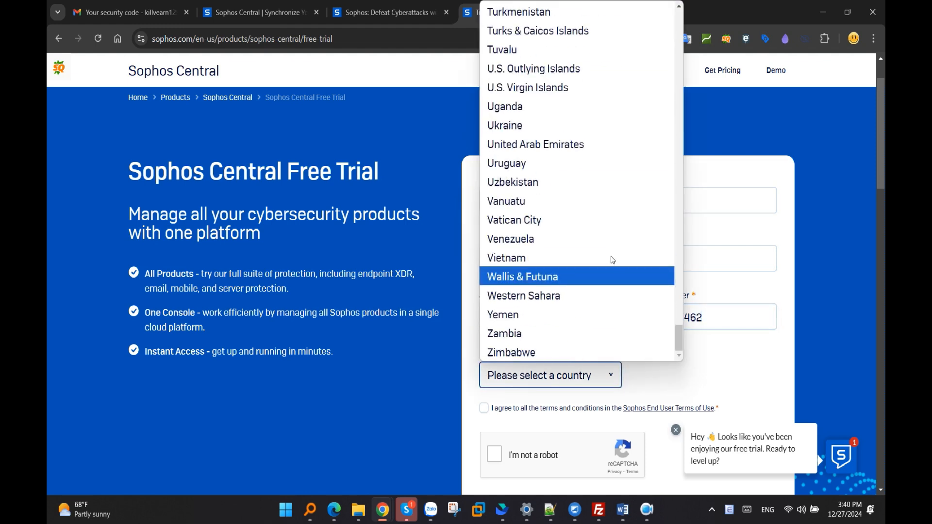
click(510, 199)
click(483, 408)
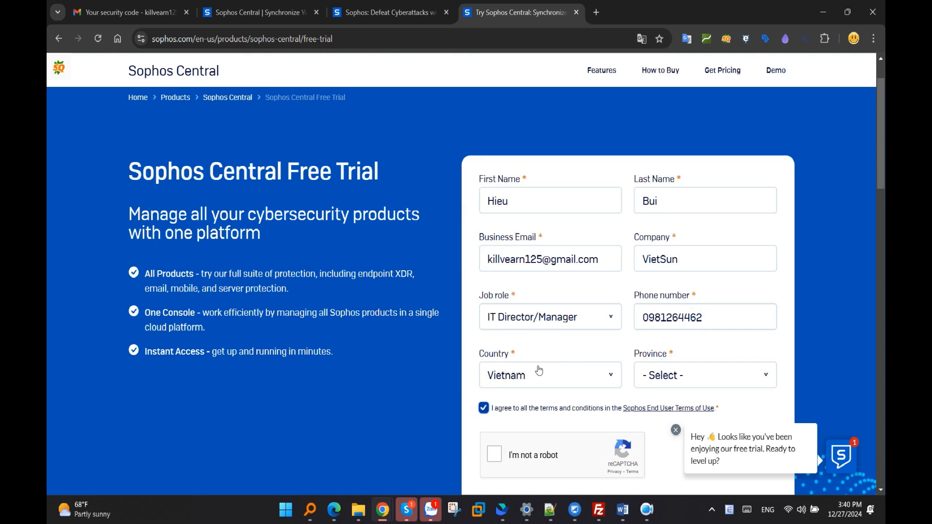
click(494, 454)
- Select Hanoi City as the province and submit the free-trial form
click(696, 374)
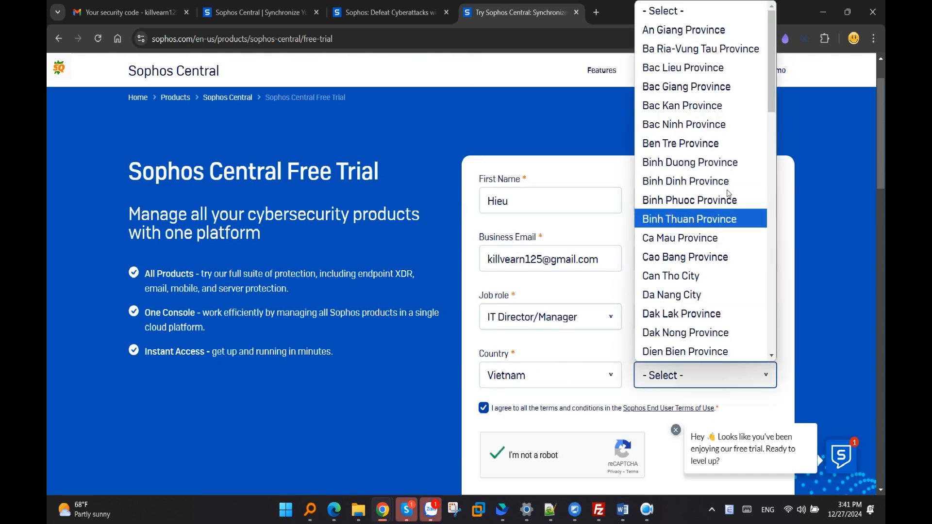
scroll(690, 223, down, 15)
scroll(689, 224, up, 10)
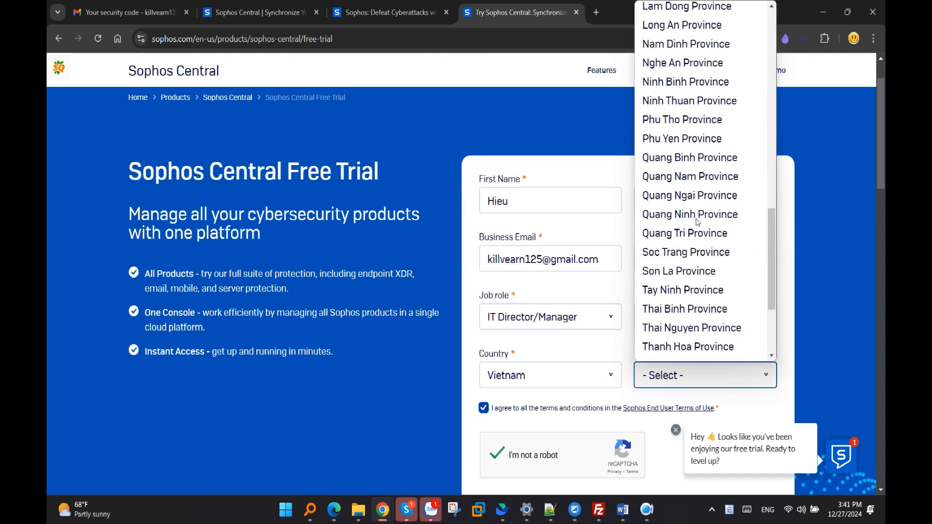
click(675, 98)
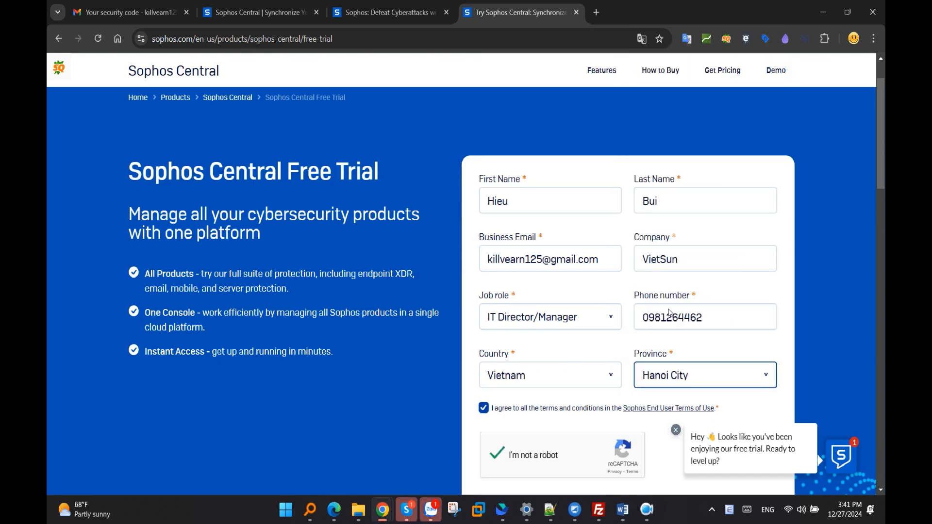
scroll(669, 313, down, 3)
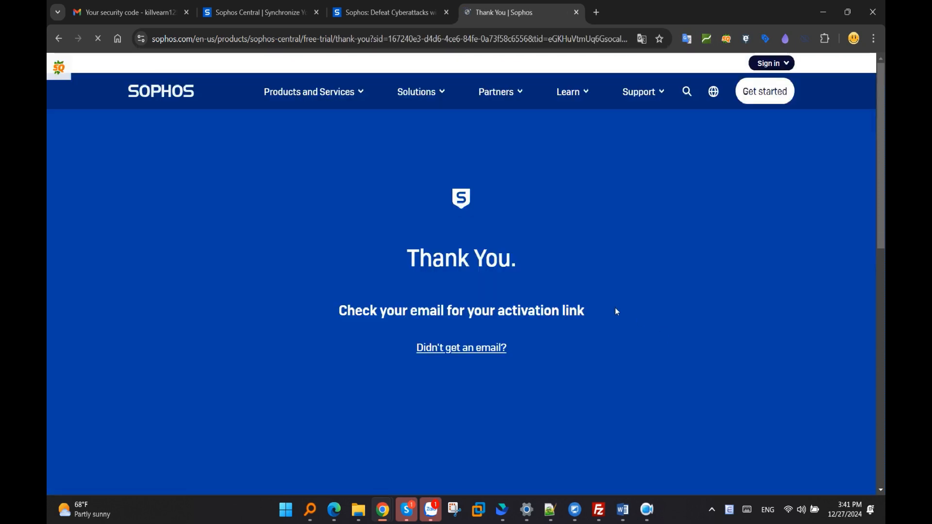
drag(341, 277, 595, 282)
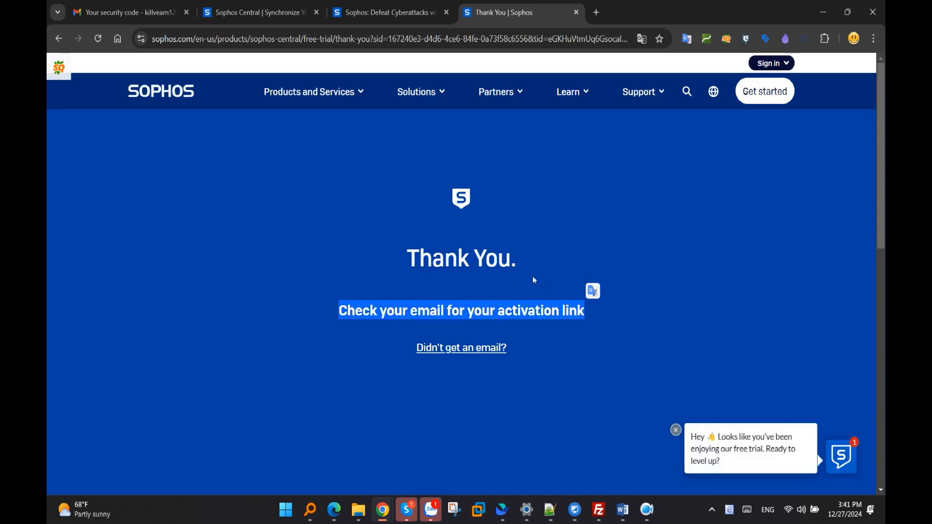
- Open the 'Activate your Sophos Central account' email from Gmail's Updates and follow its Create Password link
click(125, 12)
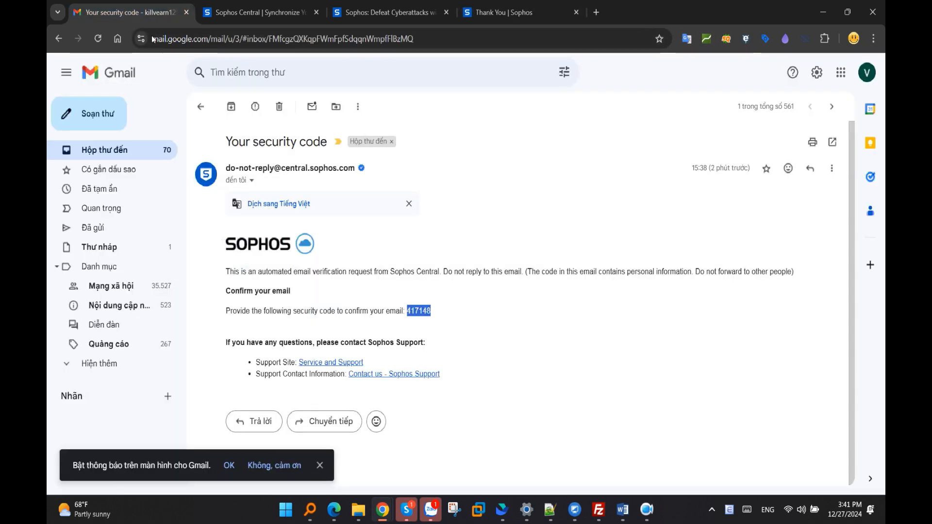
click(122, 146)
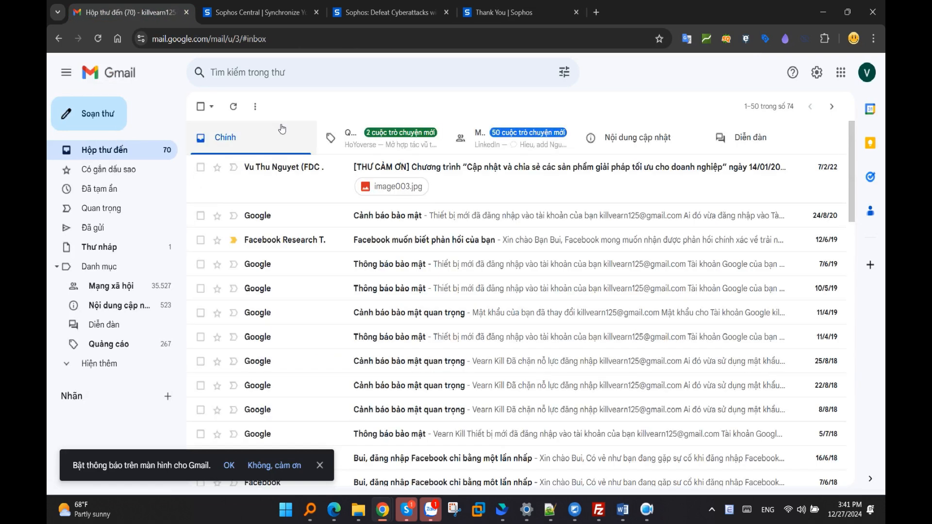
click(663, 137)
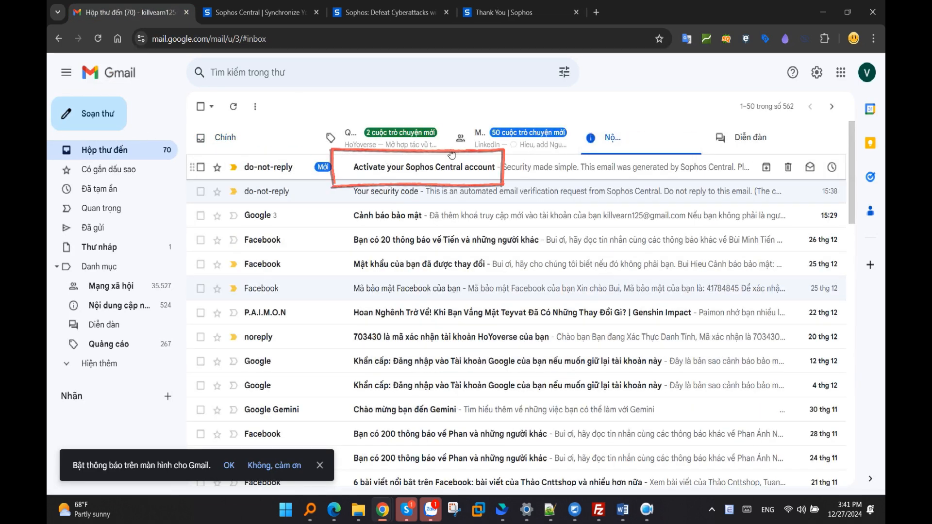
click(486, 159)
scroll(446, 278, down, 1)
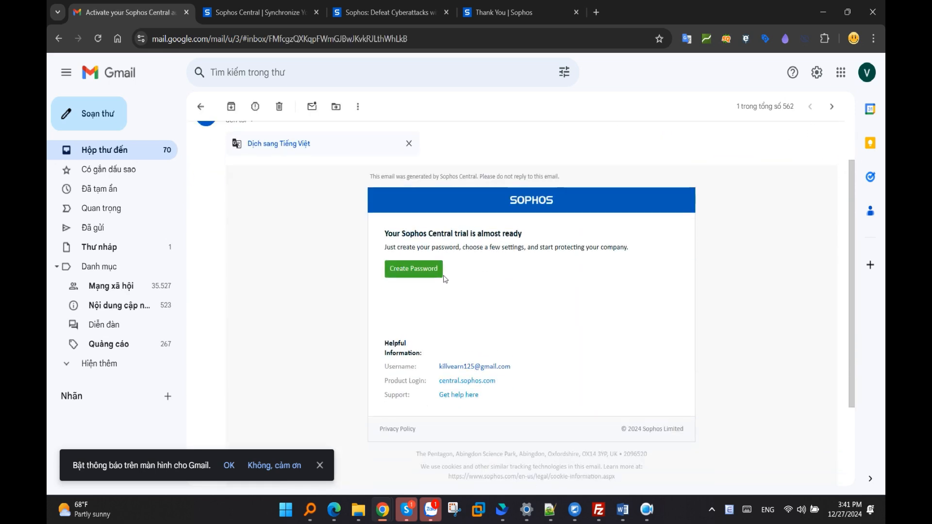
click(418, 241)
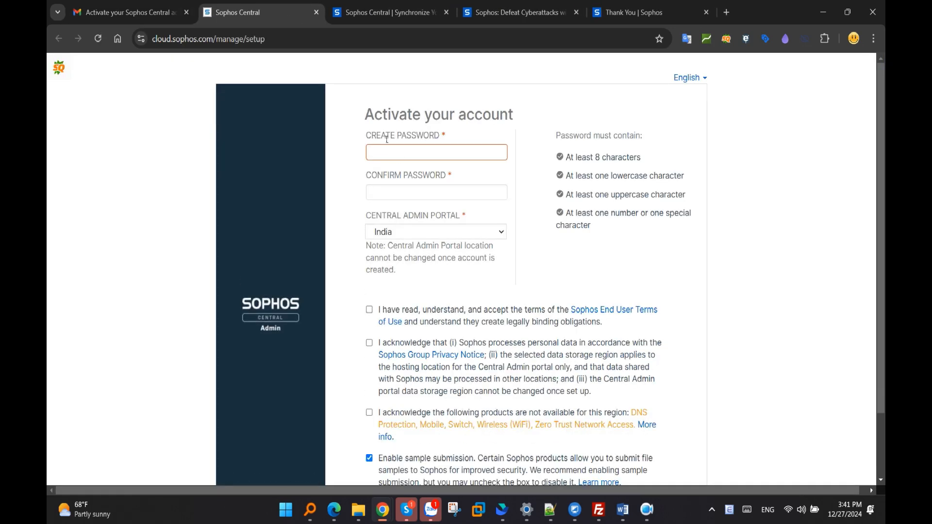
- Enter and confirm the account password and keep India as the Central Admin Portal region
click(387, 139)
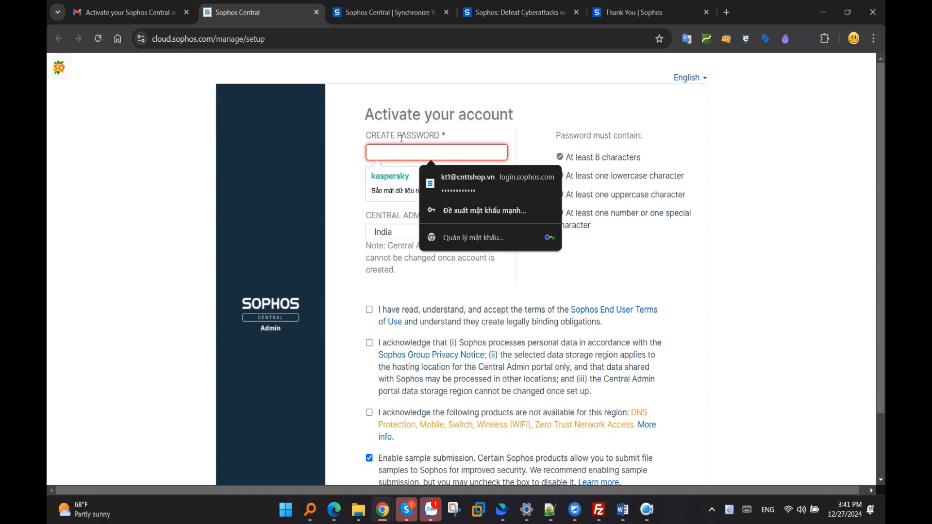
text(••••••••)
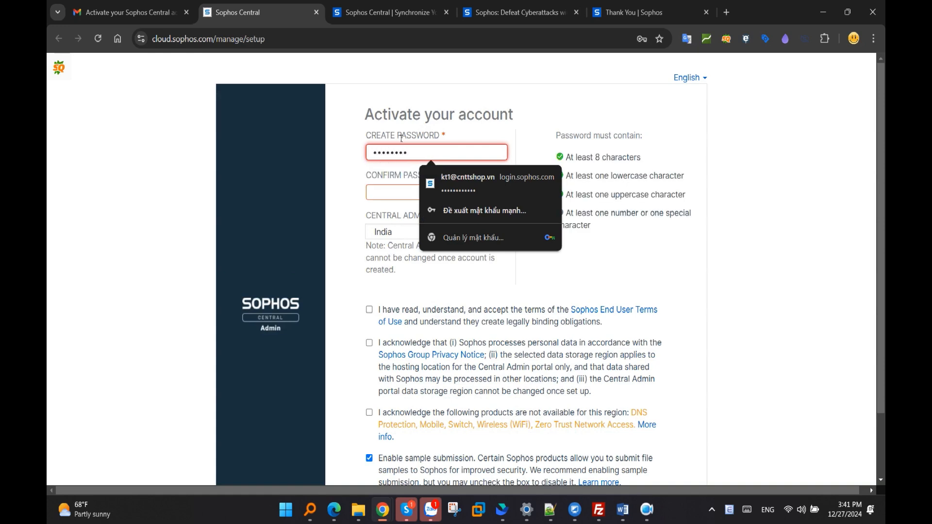
text(•••••)
key(Tab)
text(•••••••••••••)
click(500, 231)
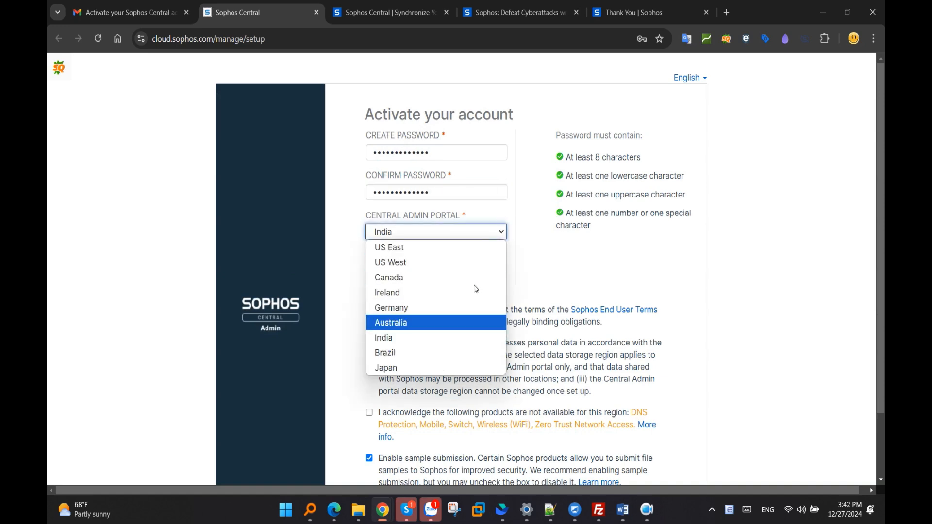
key(Down)
key(Down)
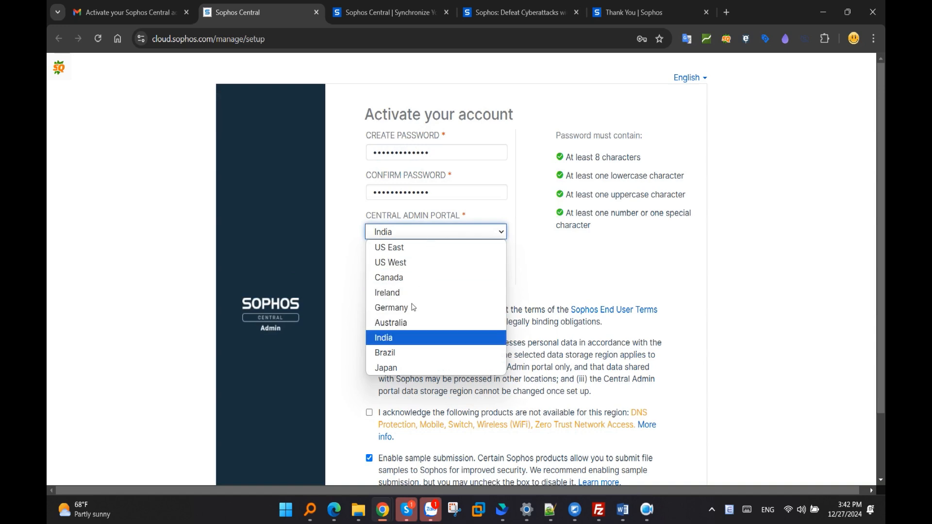
key(Down)
key(Down)
key(Down)
key(Down)
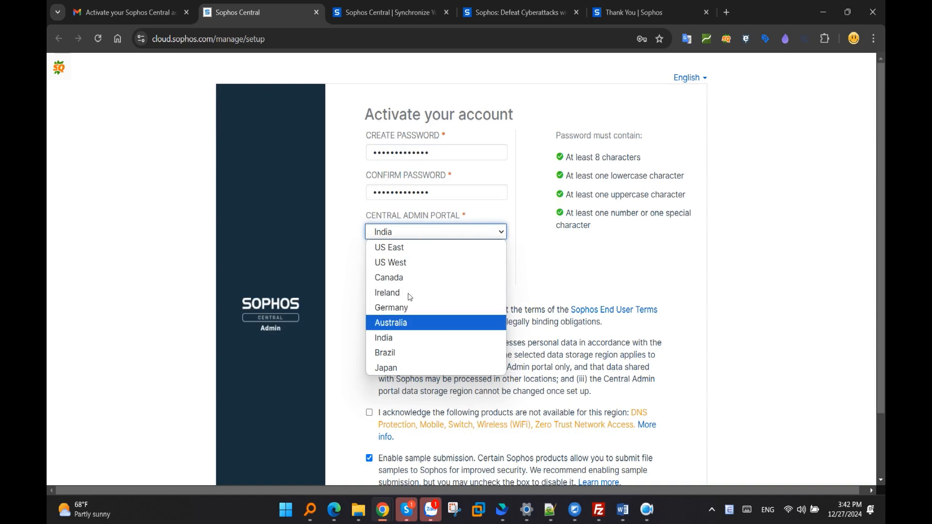
key(Down)
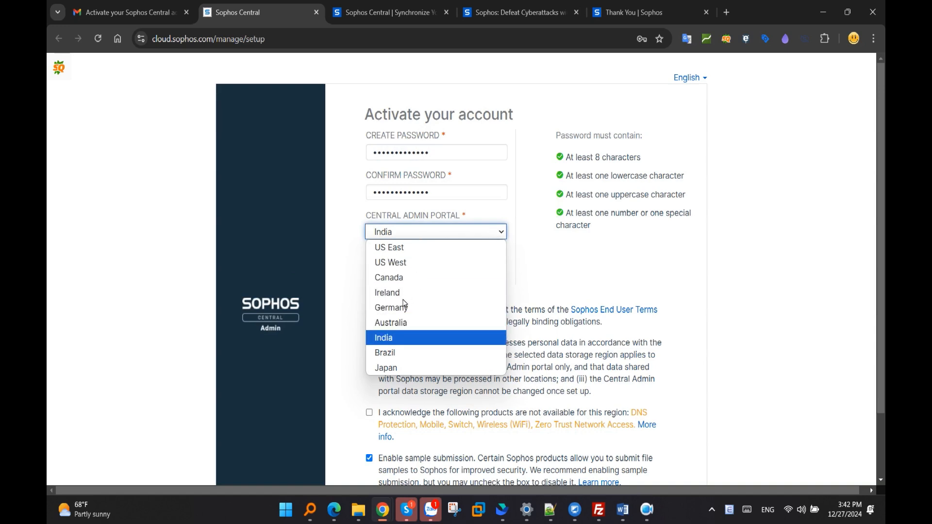
key(Return)
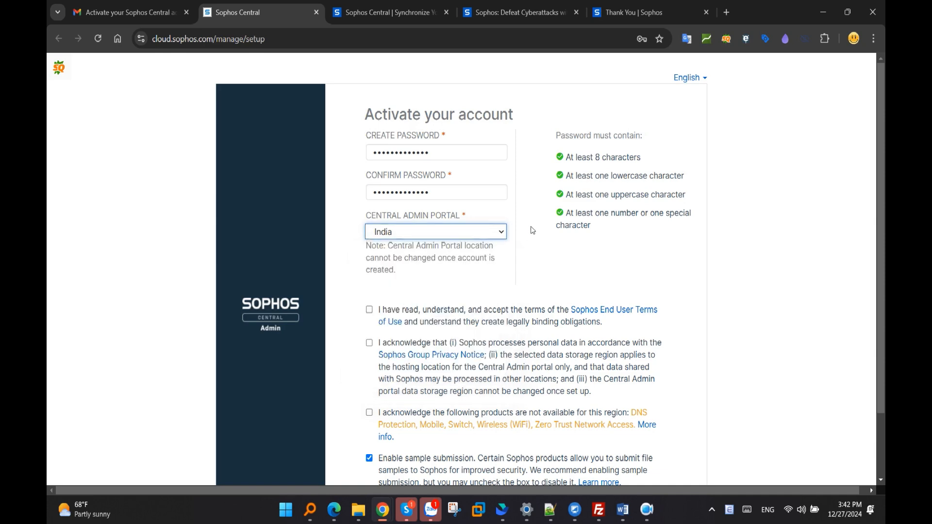
- Tick the terms, data processing and unavailable-products agreements, then activate the account
scroll(525, 231, down, 1)
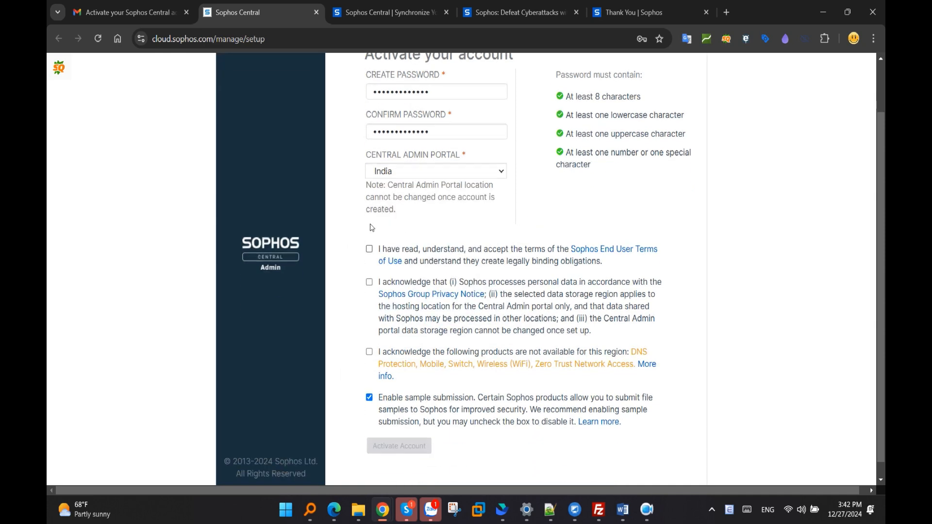
click(369, 249)
click(369, 282)
click(369, 352)
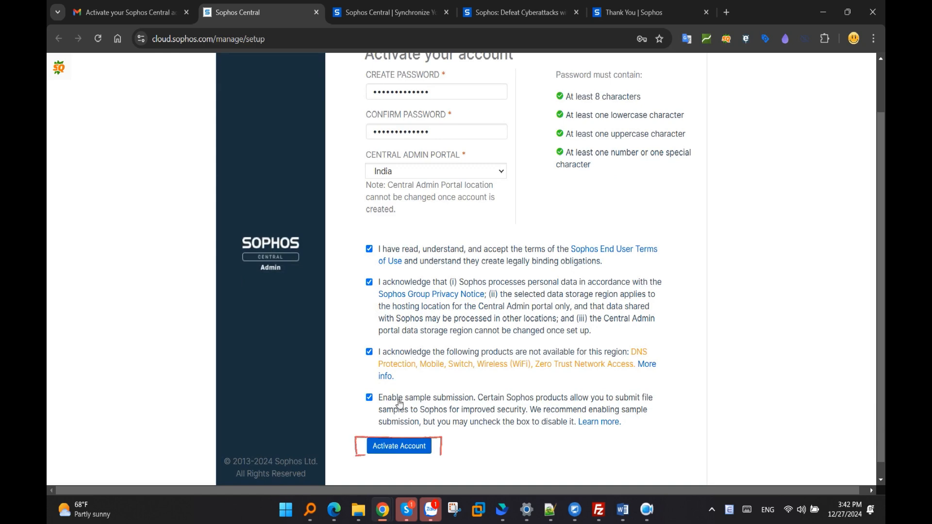
click(401, 446)
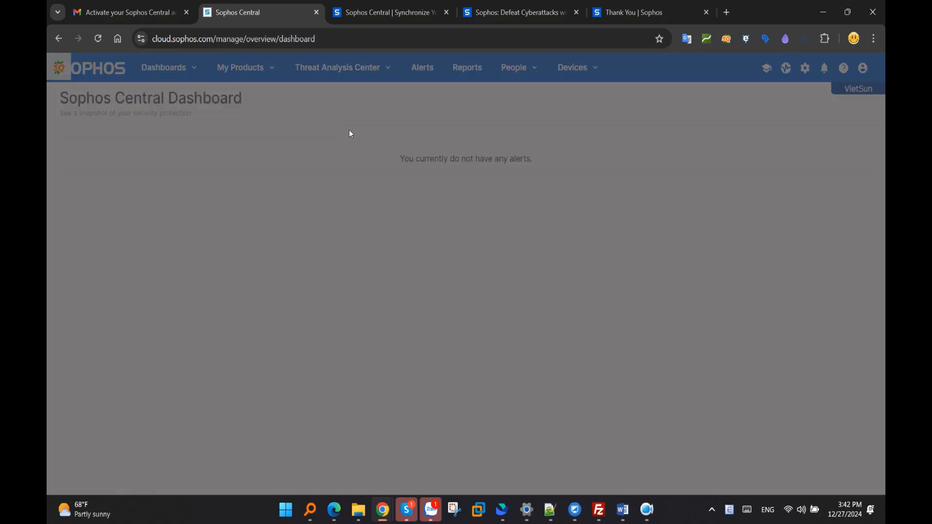
- Dismiss the MFA updates notice, read the passkey blog post, then review the dashboard's health score of 100
click(352, 130)
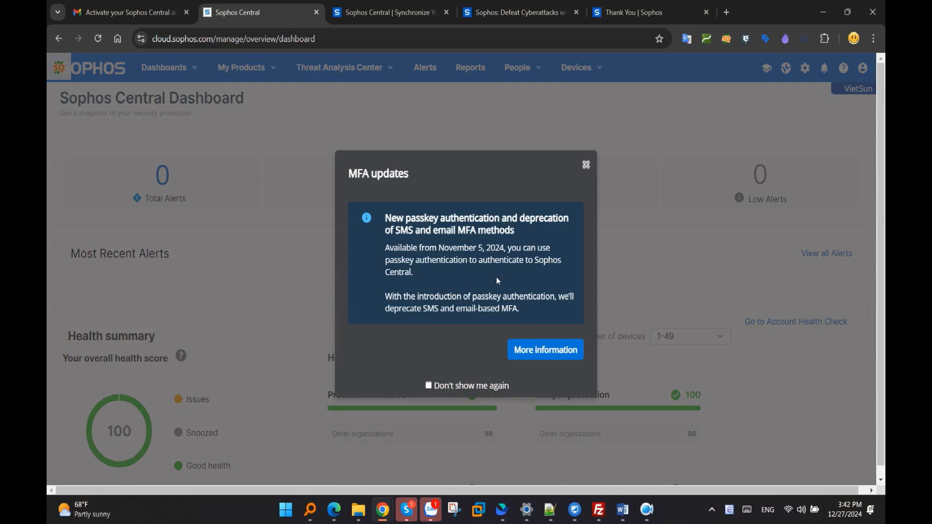
click(546, 349)
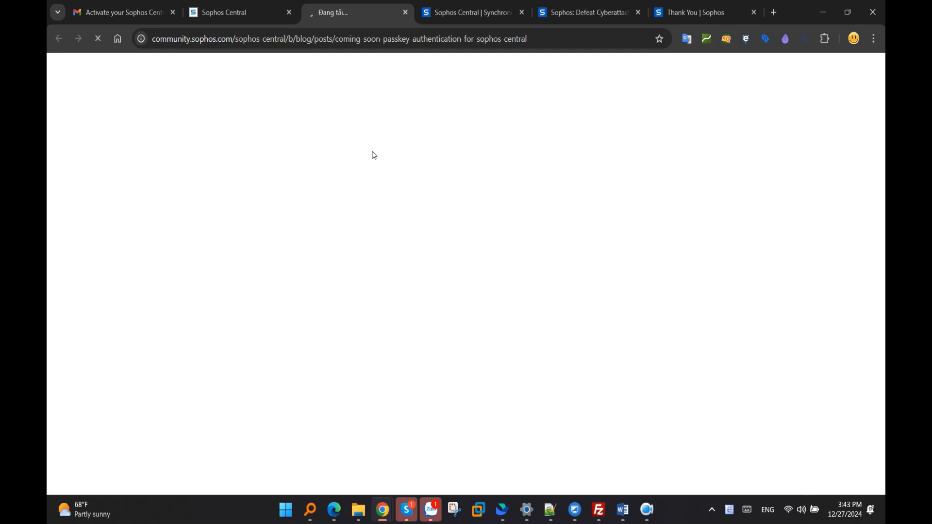
scroll(373, 163, down, 15)
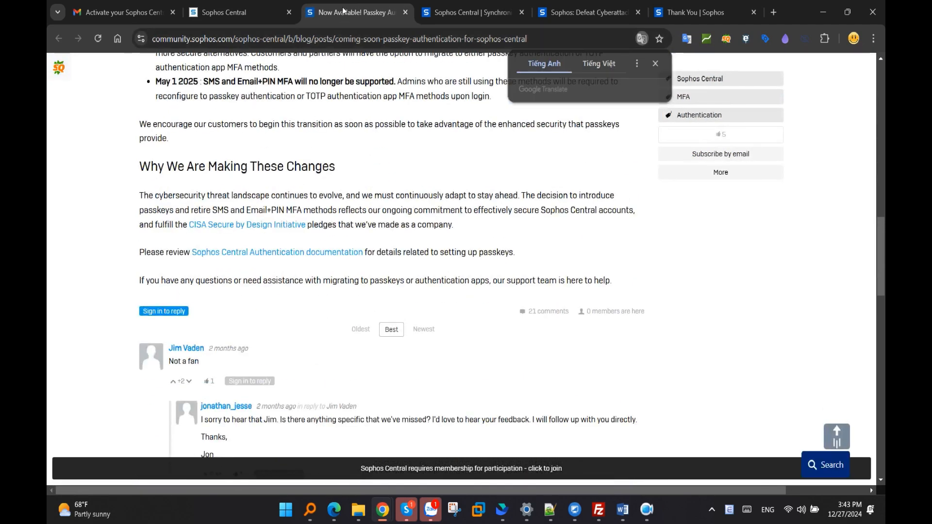
click(405, 12)
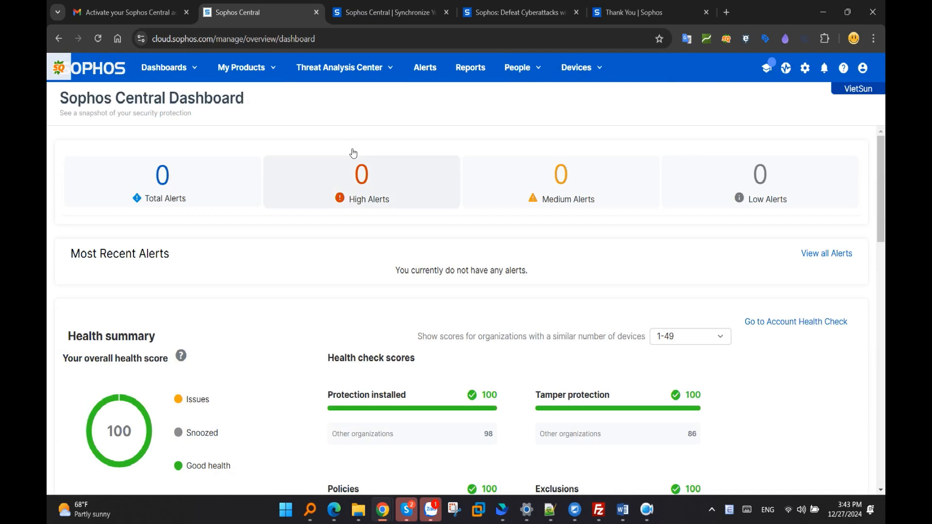
scroll(387, 231, down, 4)
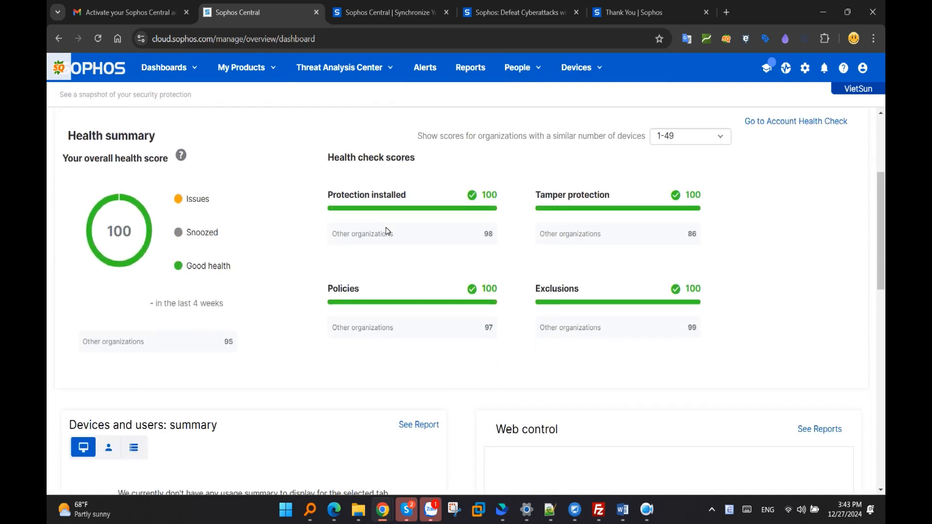
scroll(386, 231, down, 5)
scroll(385, 231, up, 9)
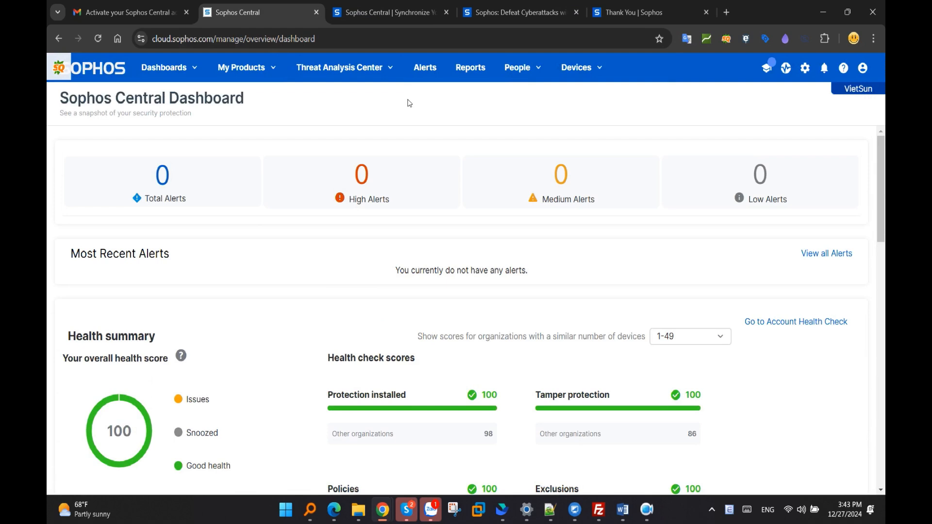
- Go through My Products to the Firewall Management Dashboard, which shows no firewalls connected
click(271, 71)
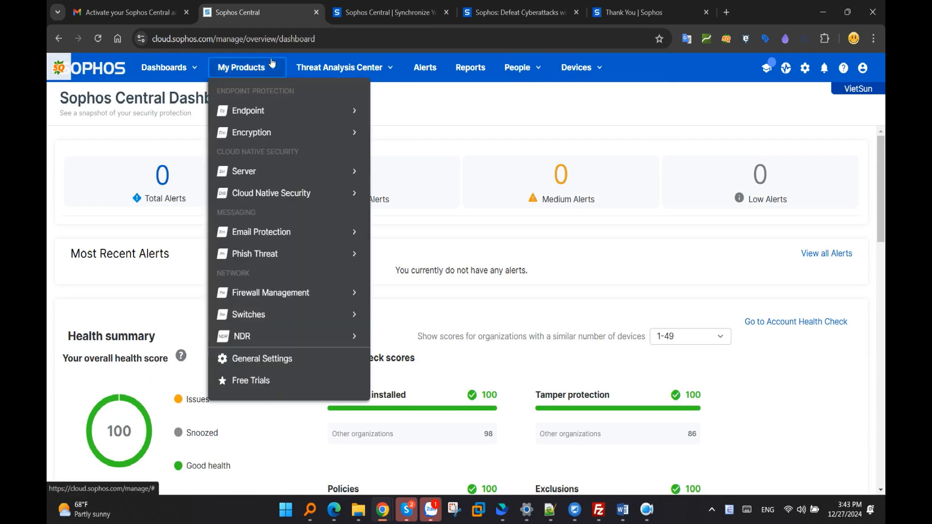
mouse_move(293, 106)
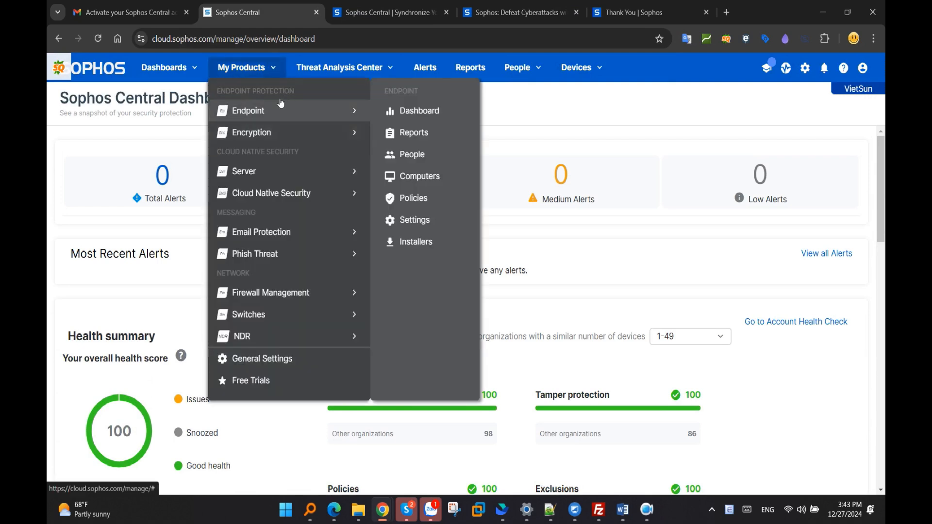
mouse_move(238, 125)
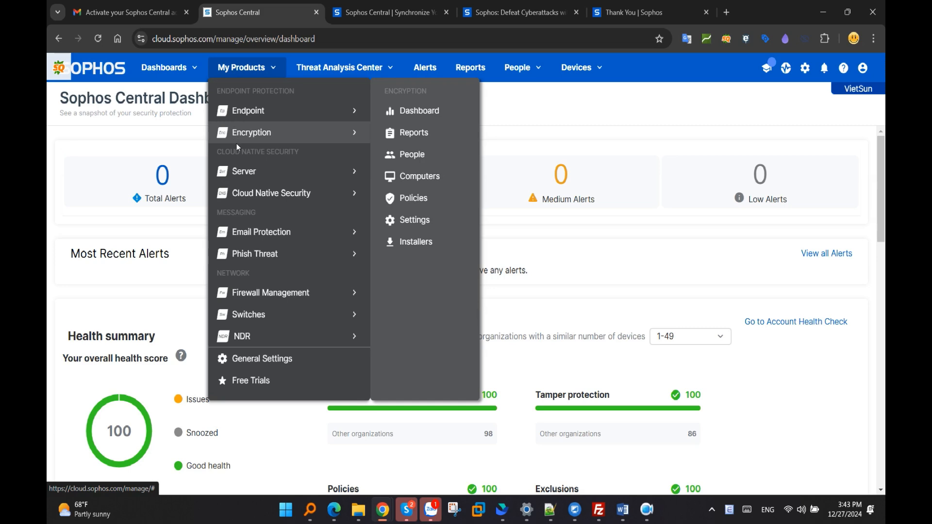
mouse_move(266, 220)
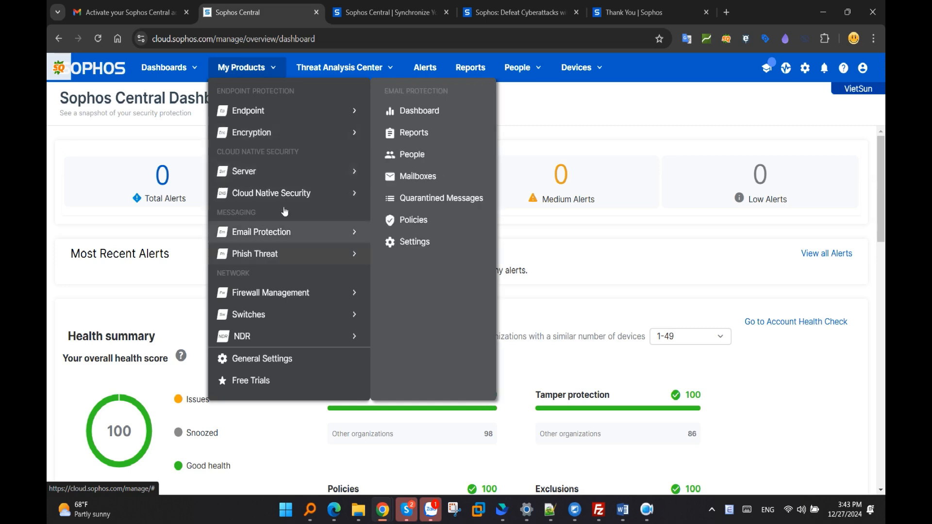
mouse_move(284, 291)
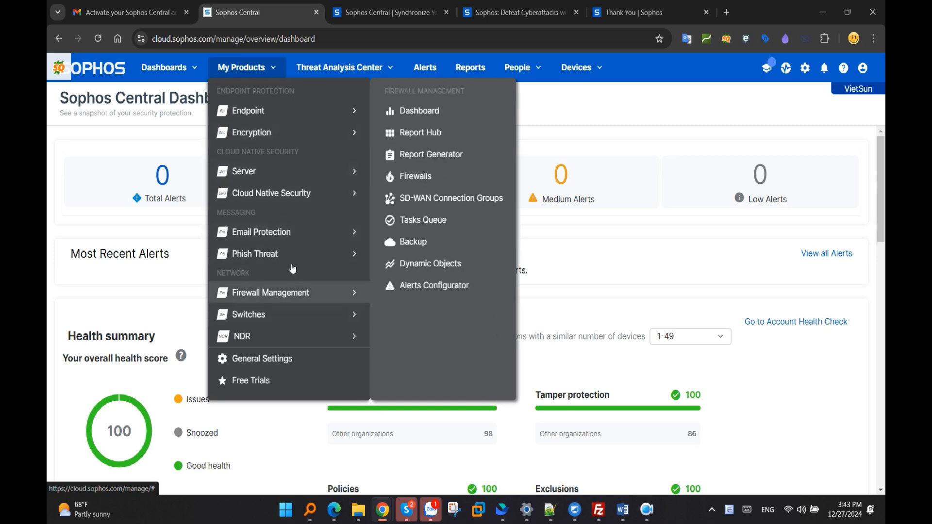
click(277, 268)
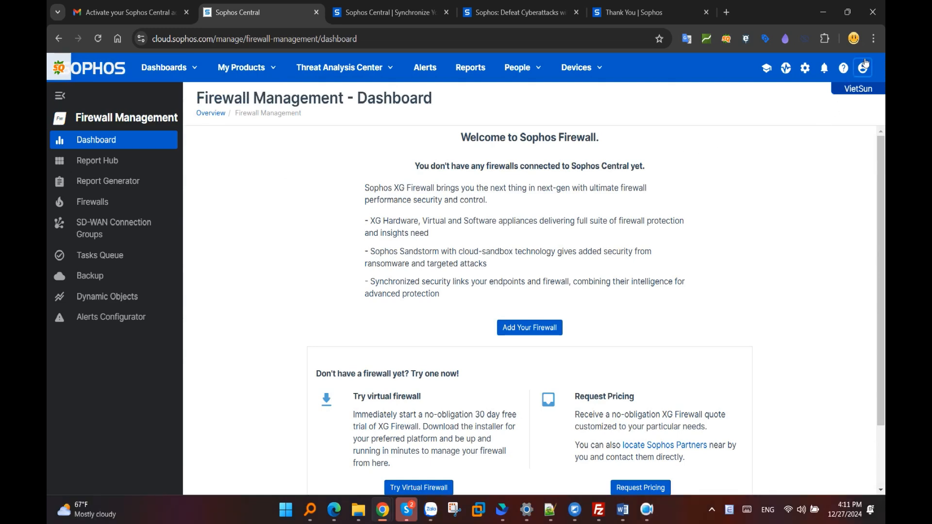
click(863, 66)
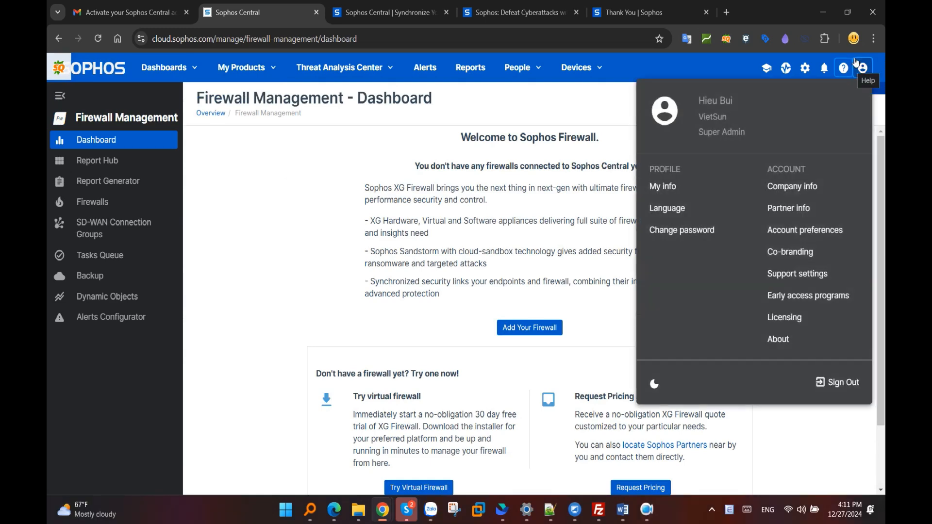
- From the My info page, open Manage MFA to reach the e-mailed security code prompt
click(697, 212)
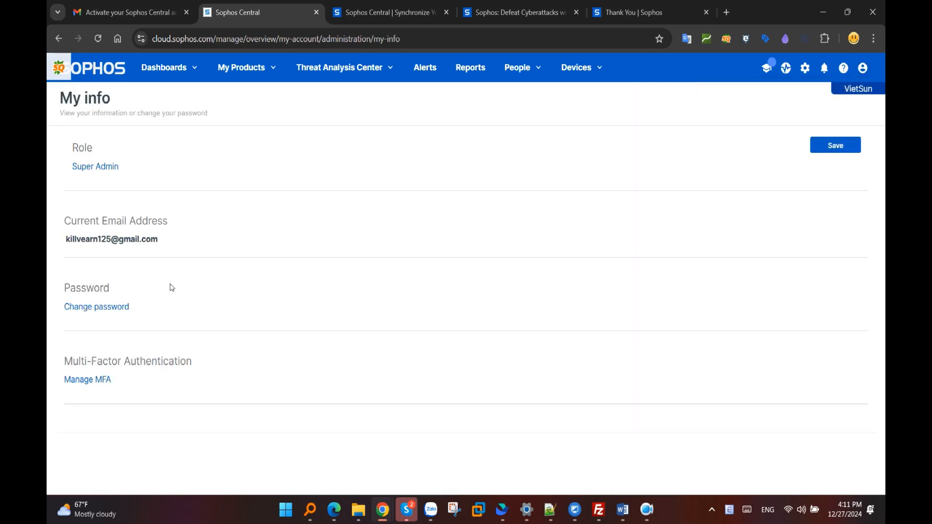
drag(65, 361, 195, 362)
click(202, 327)
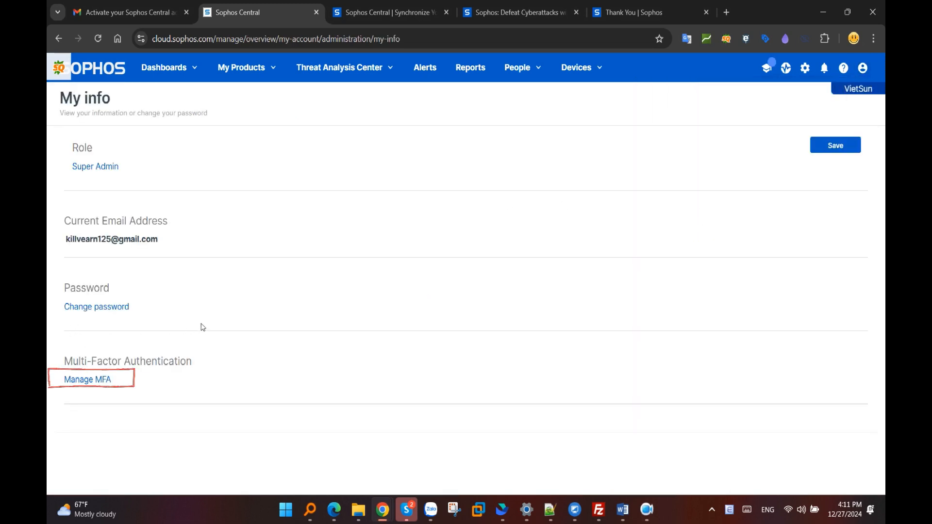
click(92, 347)
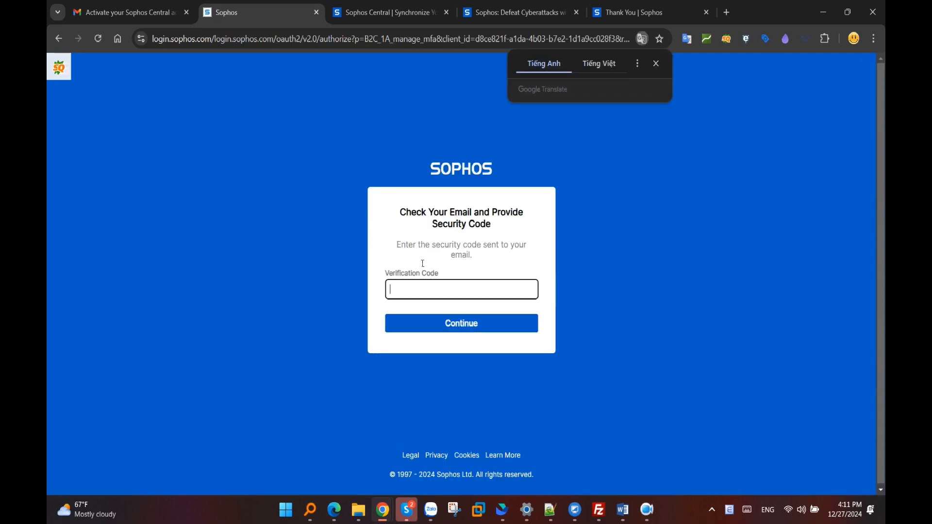
- Copy the security code from the Gmail email and submit it as the verification code
click(421, 288)
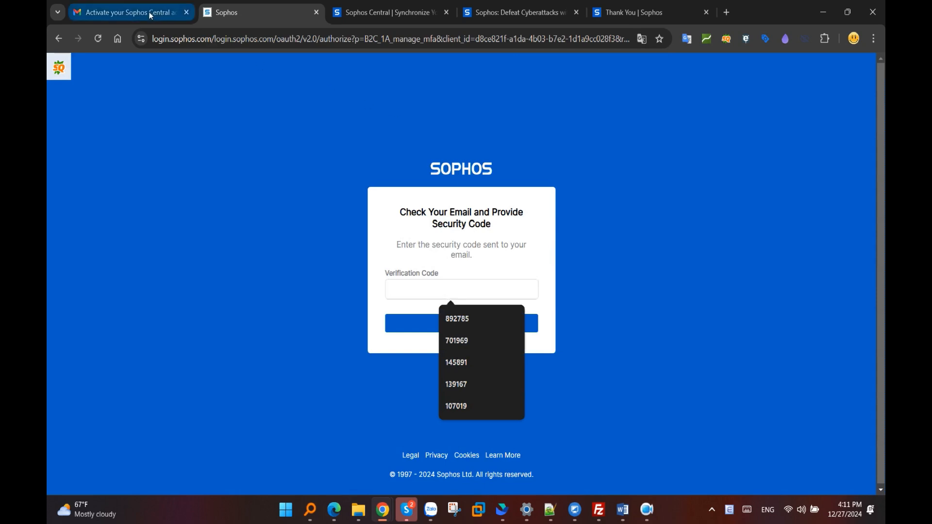
click(126, 12)
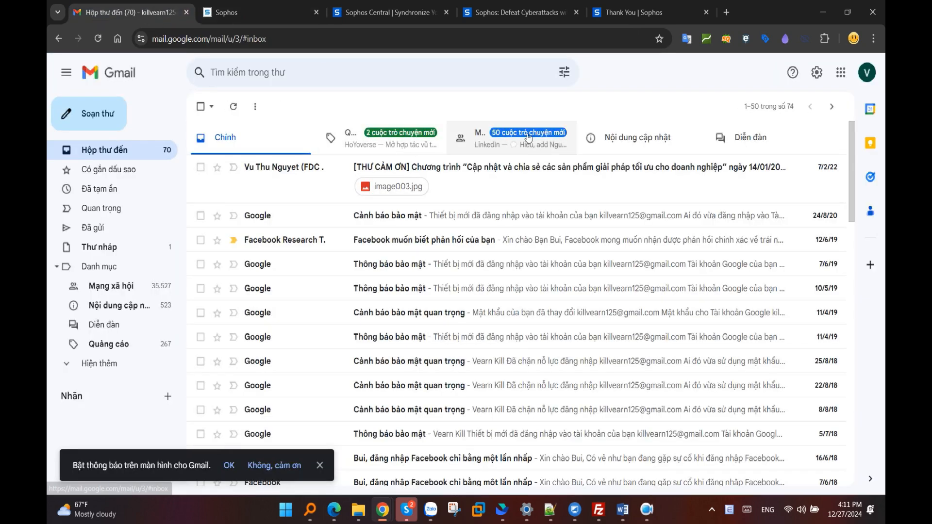
click(637, 128)
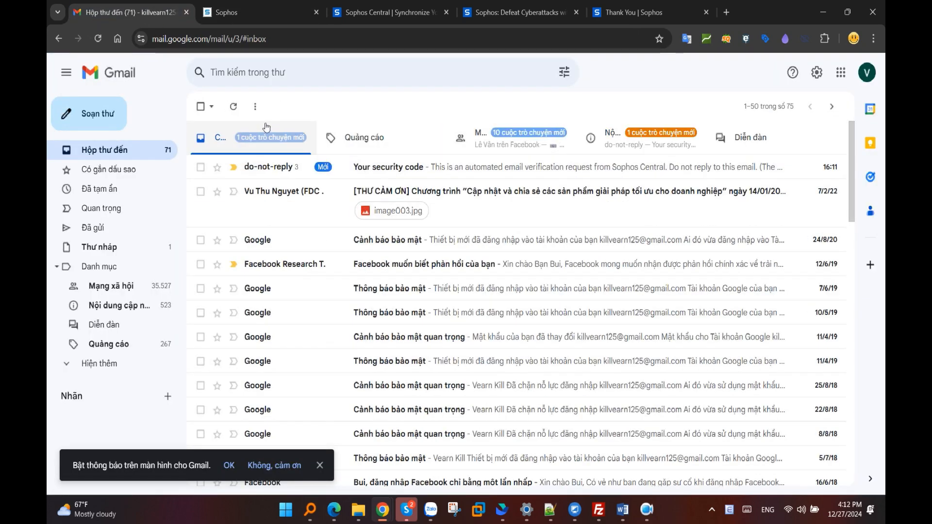
click(410, 158)
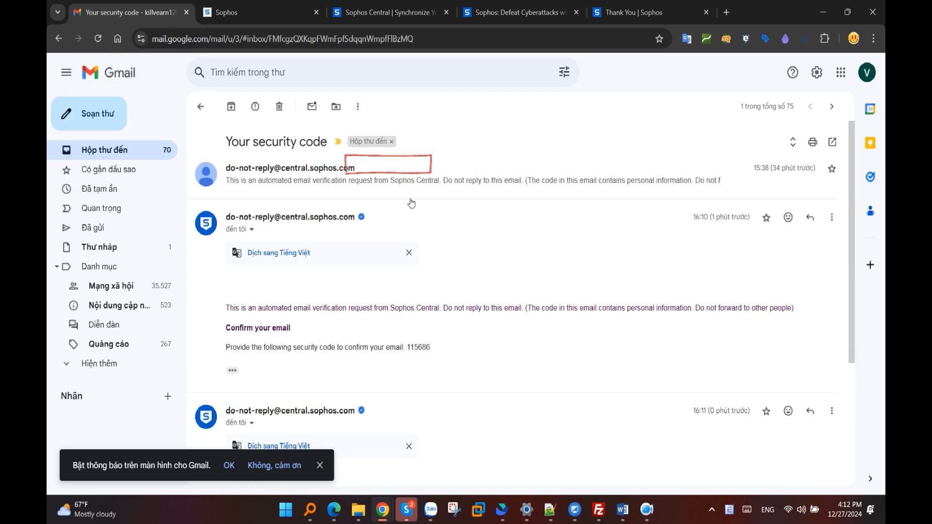
scroll(338, 295, down, 1)
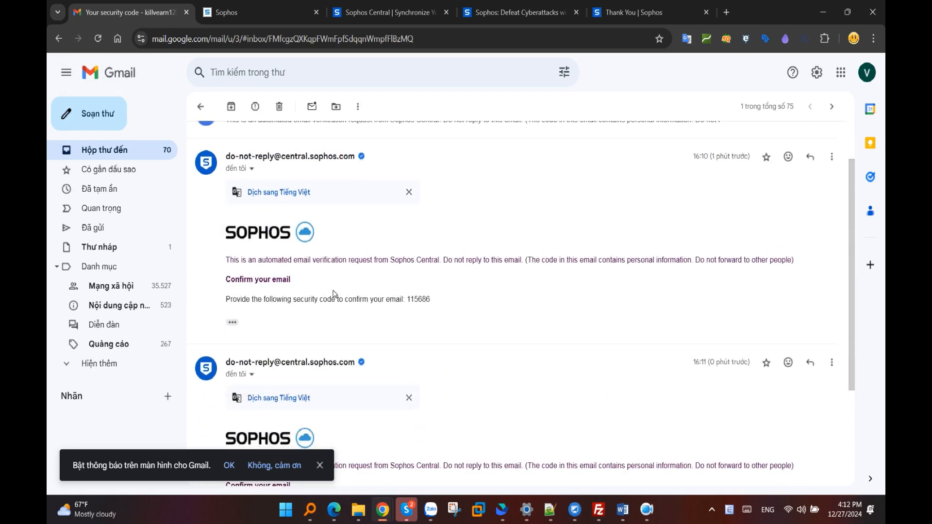
double_click(419, 299)
key(ctrl+c)
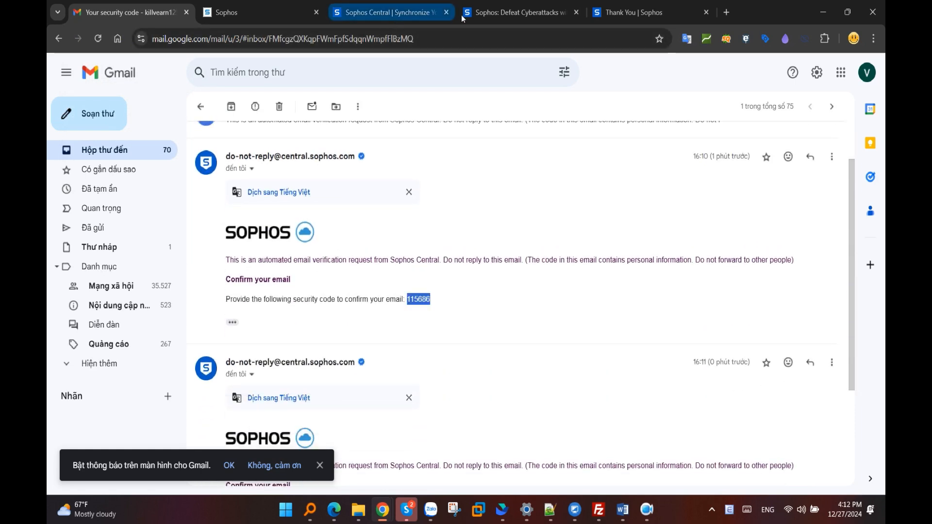
key(ctrl+Tab)
key(ctrl+v)
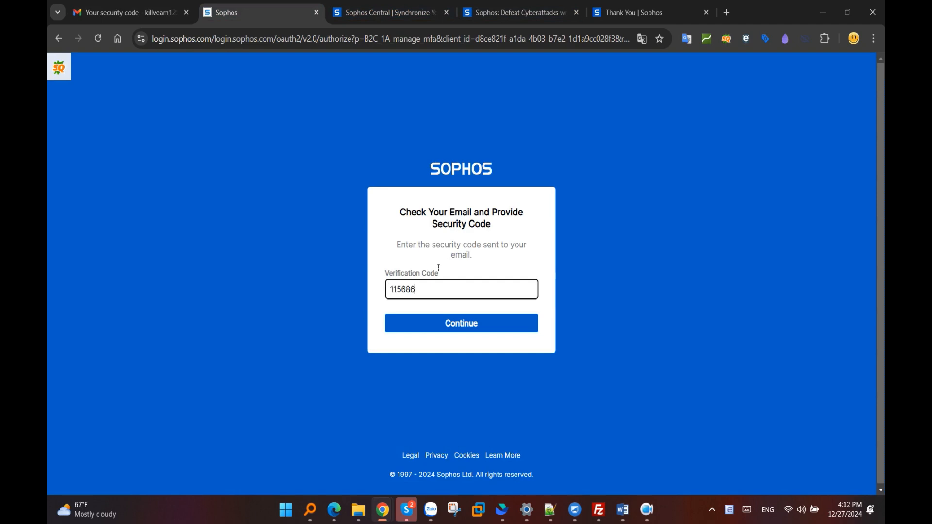
key(Return)
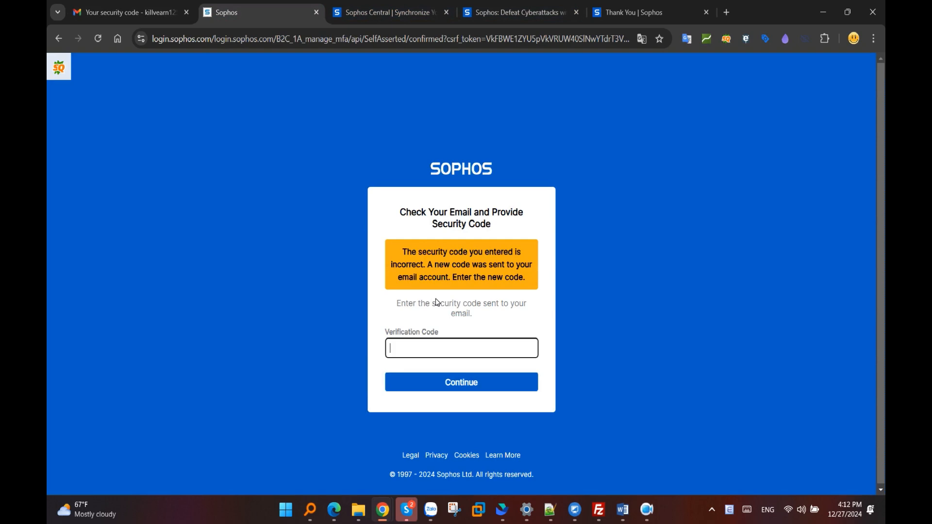
- After the incorrect-code warning, paste the newest emailed security code and submit it
click(127, 13)
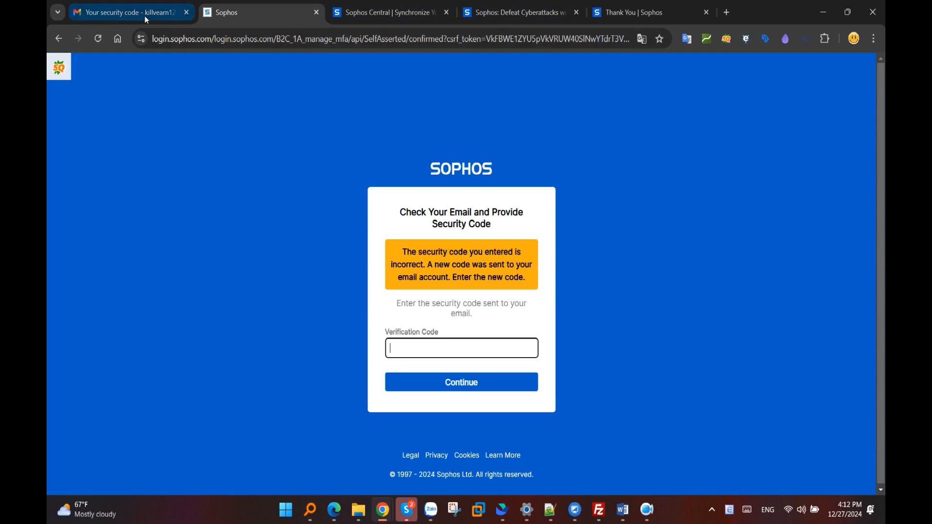
click(104, 149)
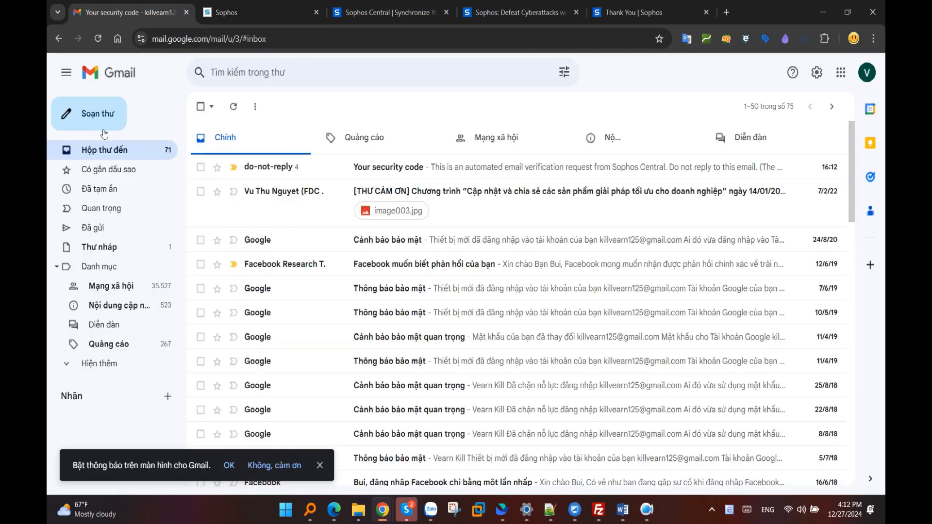
click(381, 164)
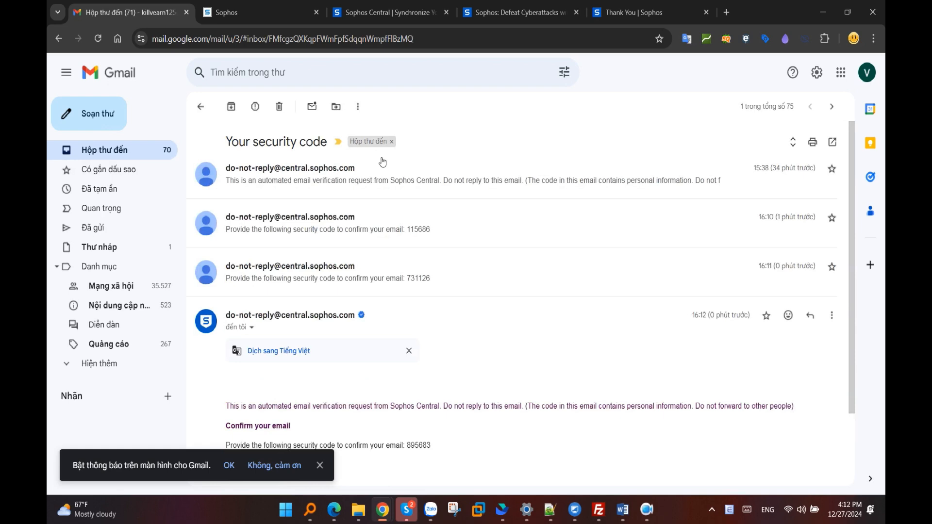
scroll(381, 282, down, 1)
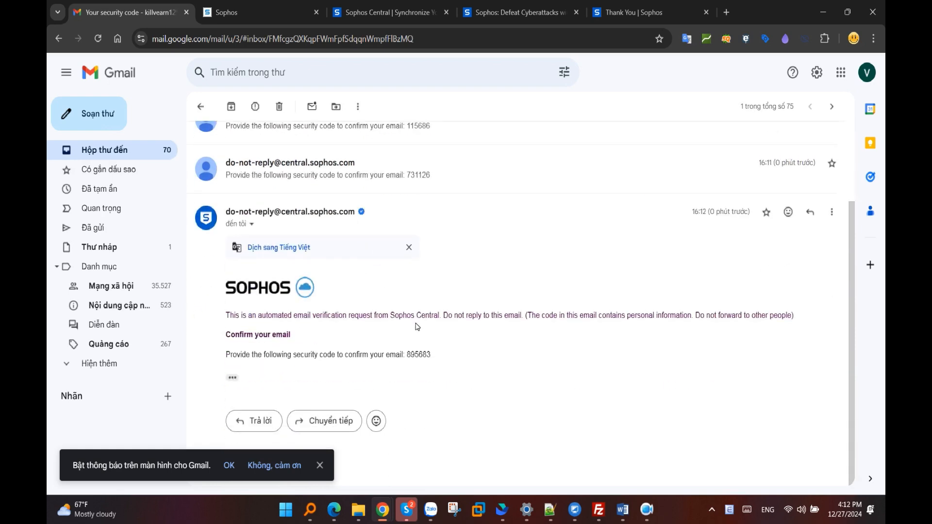
double_click(419, 355)
key(ctrl+c)
click(260, 13)
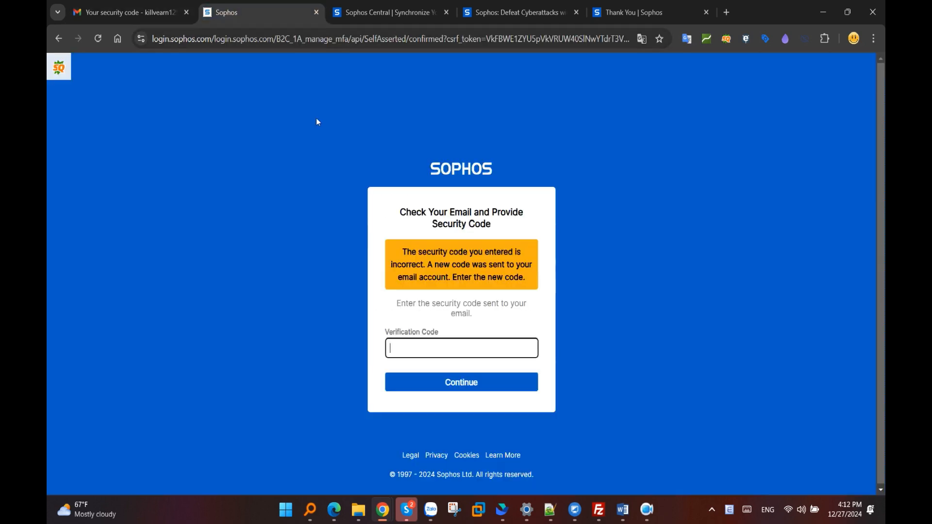
key(ctrl+v)
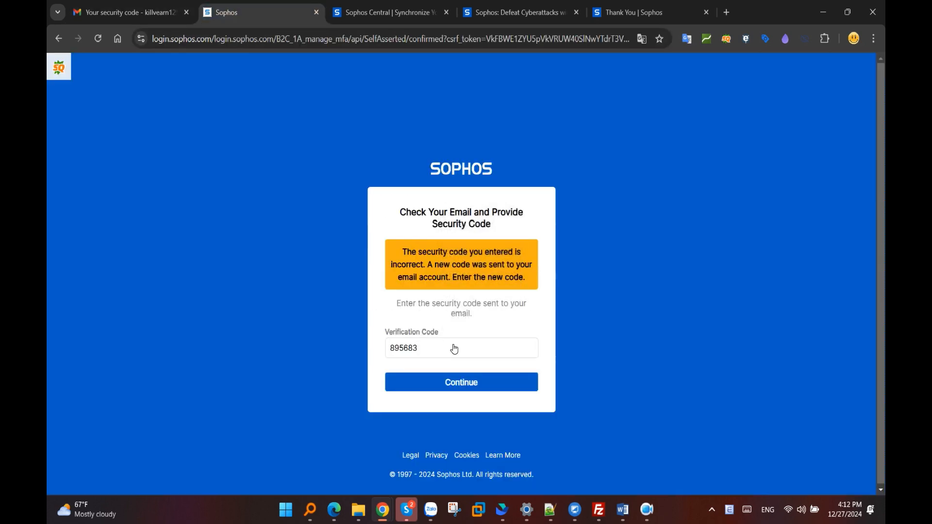
key(Return)
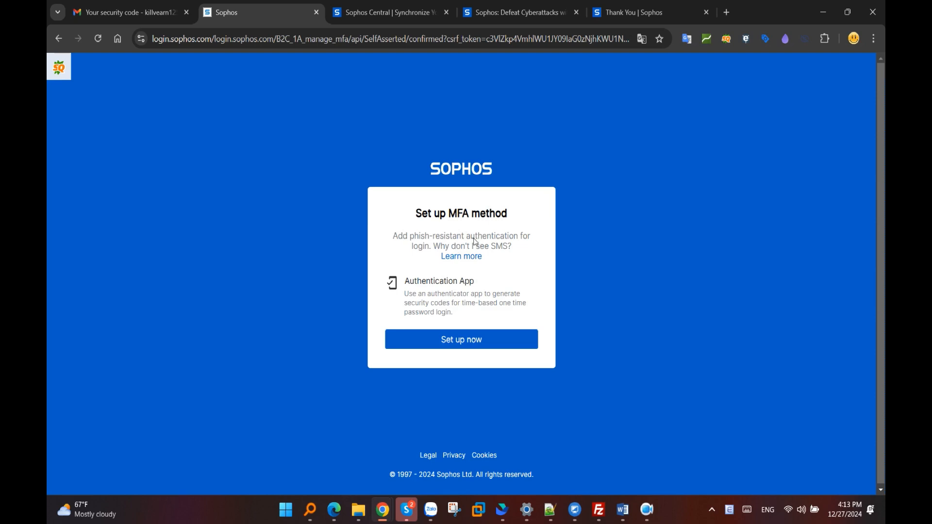
- Start Authentication App MFA setup at the QR code step and begin entering the app's security code
click(456, 310)
scroll(490, 163, down, 2)
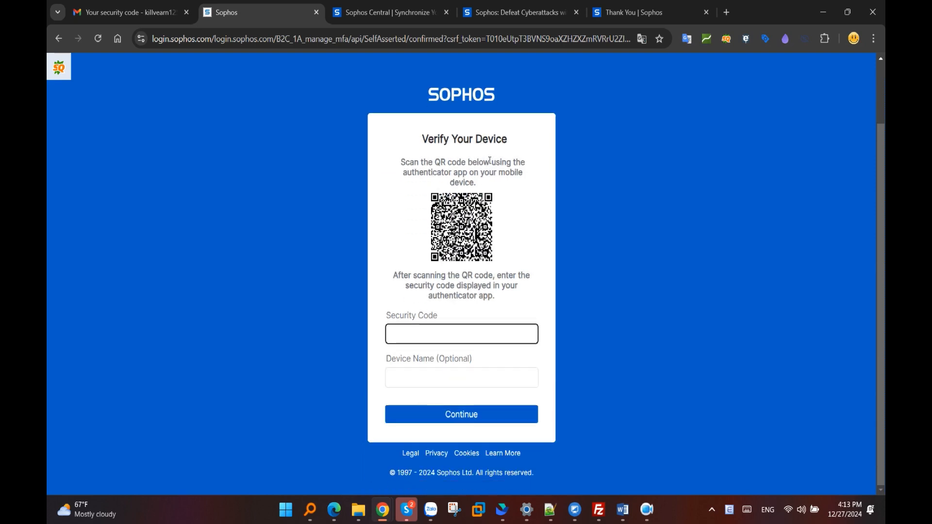
click(452, 152)
triple_click(453, 151)
click(508, 155)
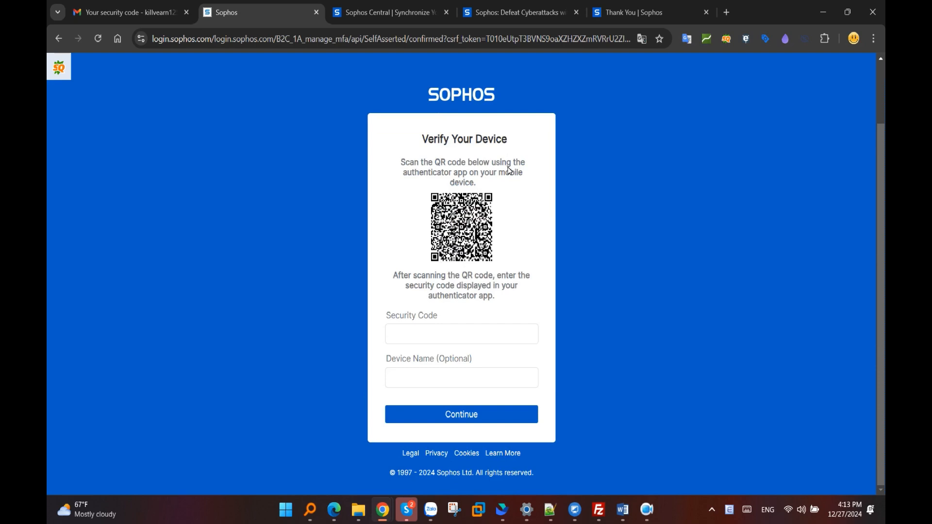
click(437, 334)
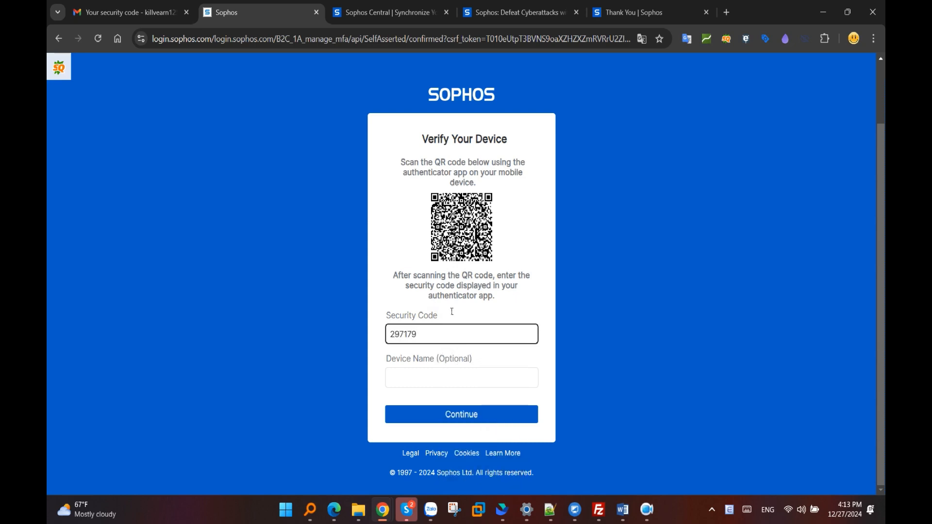
click(474, 379)
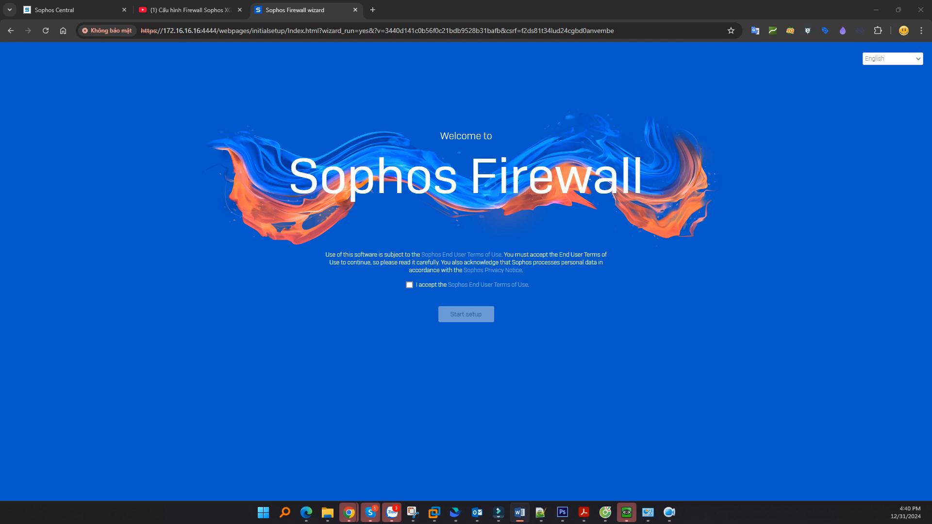
drag(163, 30, 203, 31)
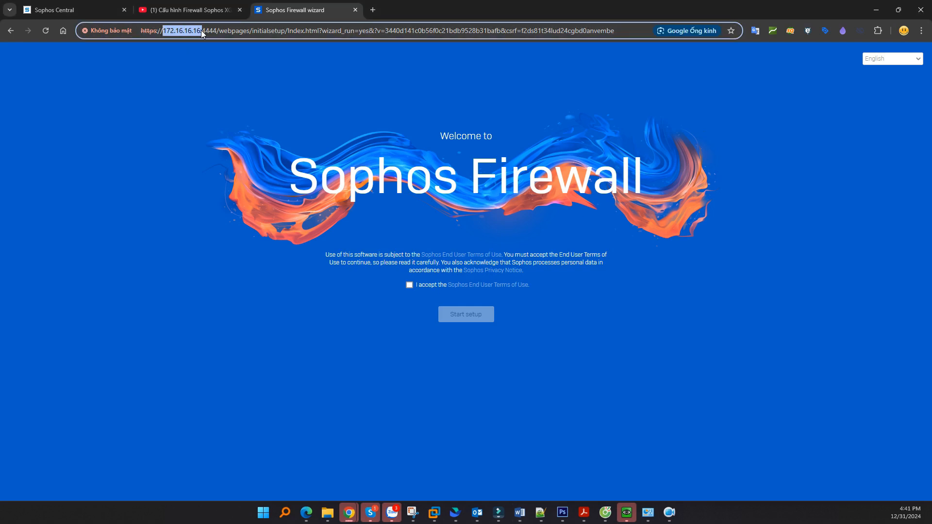
click(203, 30)
double_click(209, 30)
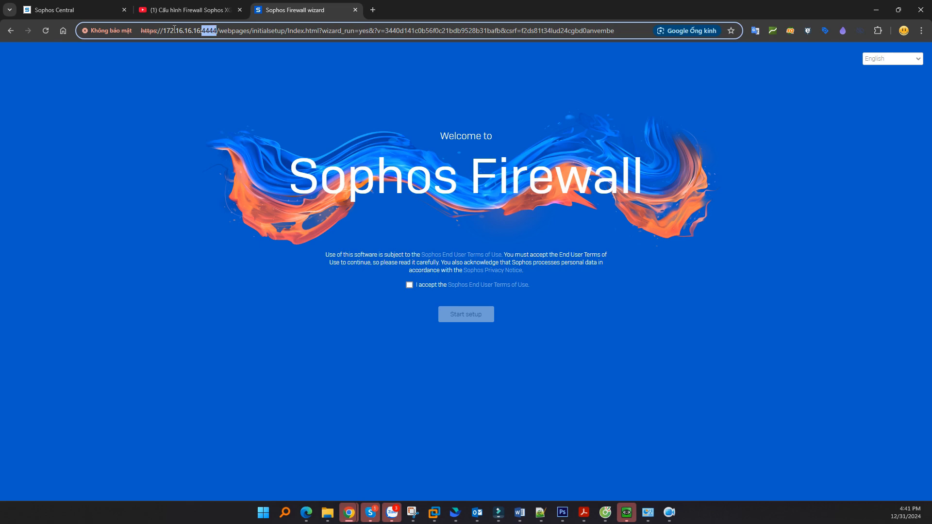
double_click(158, 30)
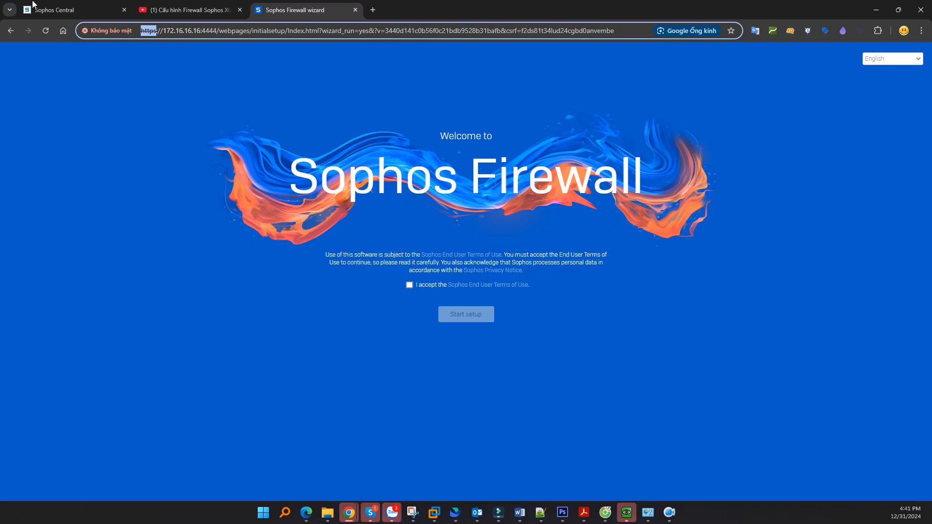
click(158, 9)
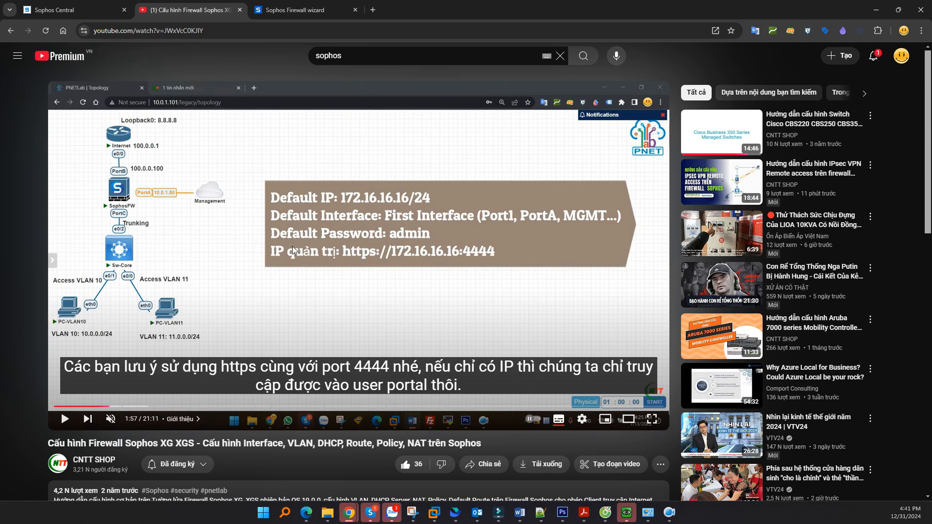
click(287, 10)
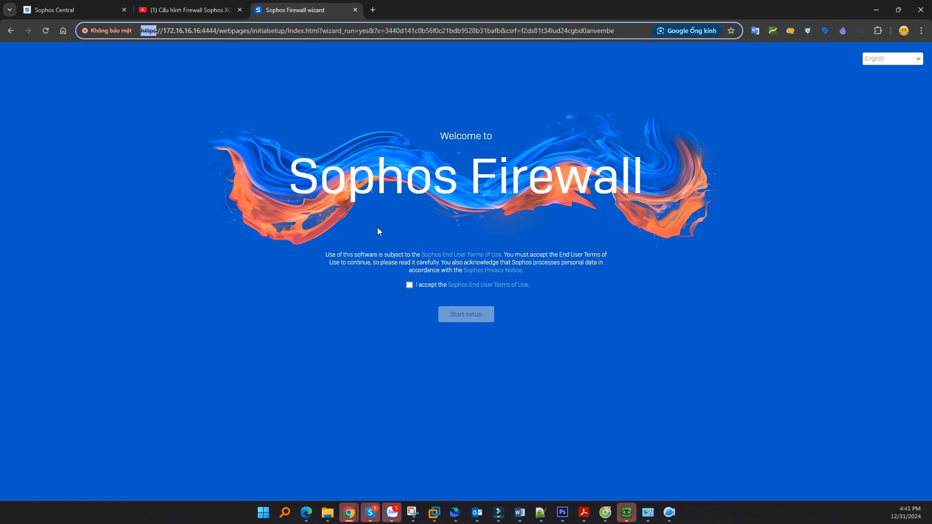
drag(437, 135, 505, 138)
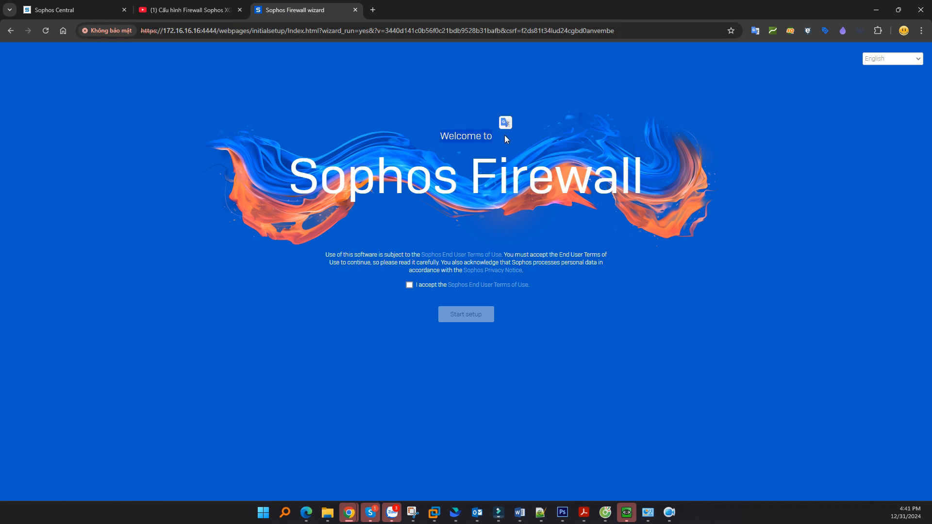
click(409, 285)
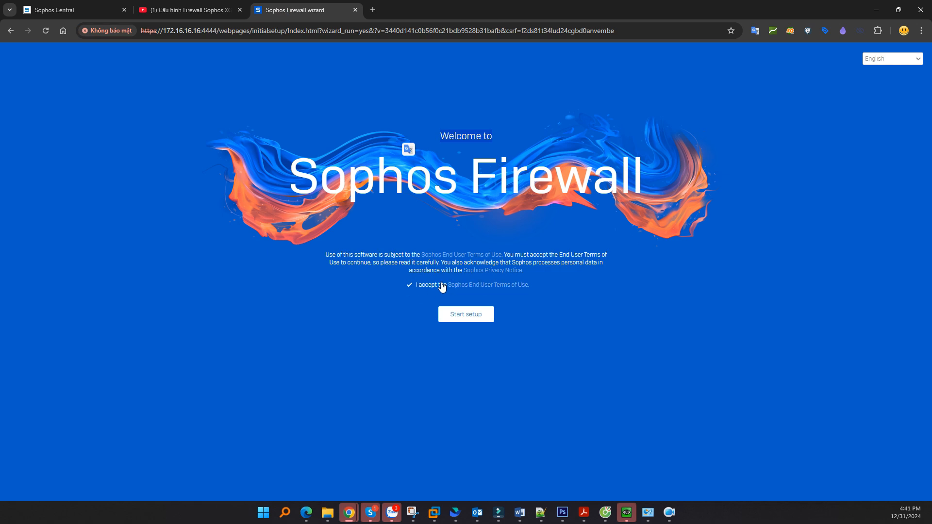
- Start setup, set the admin password, and disable automatic firmware installation before continuing
click(465, 317)
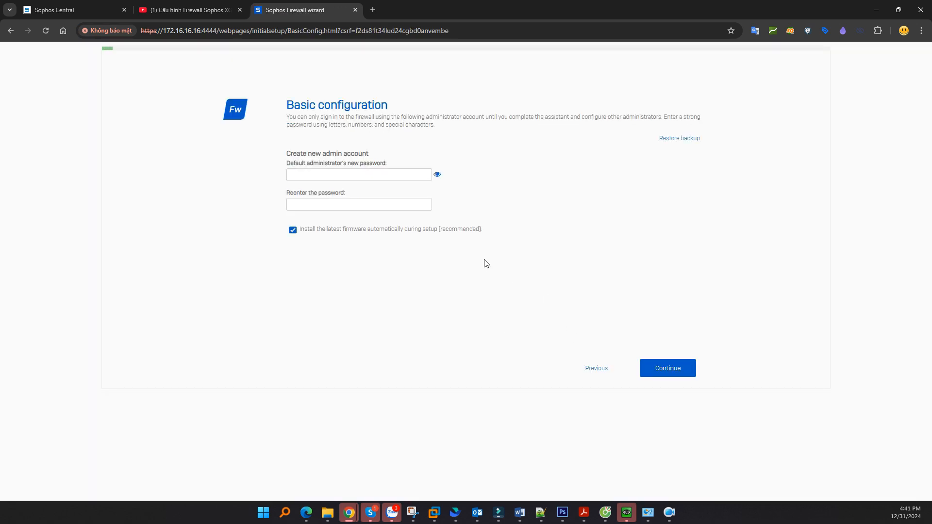
click(345, 176)
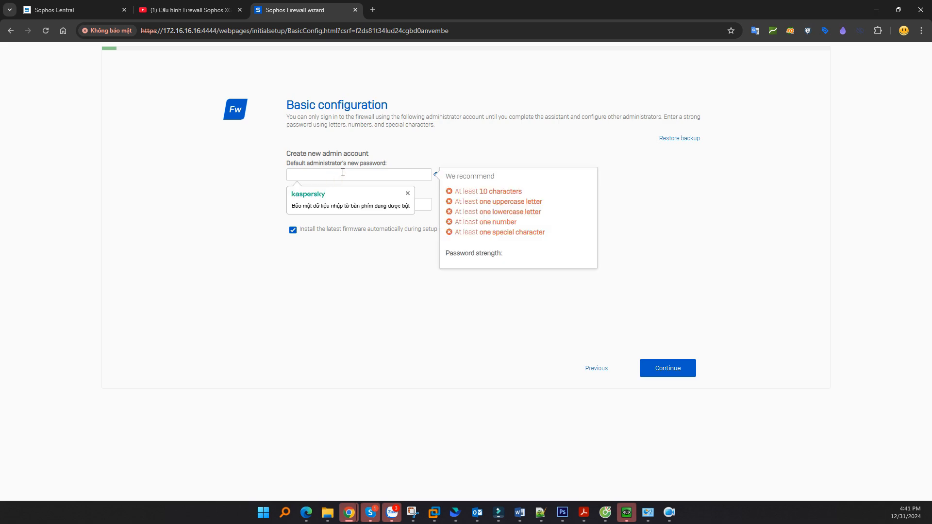
text(•••)
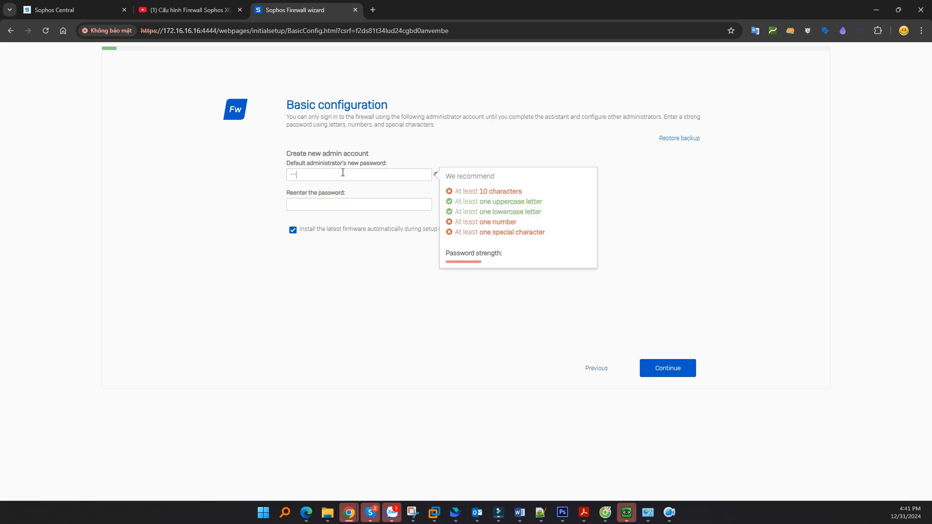
text(••••••••)
key(Tab)
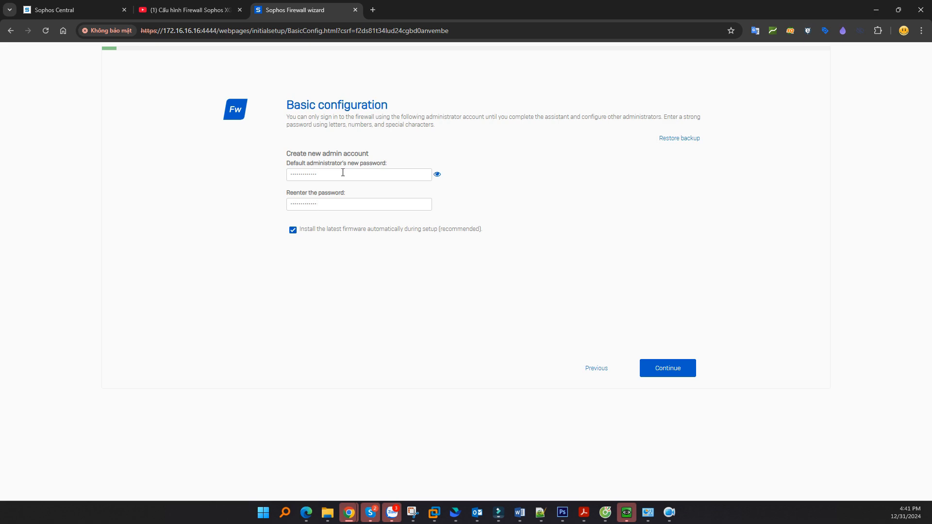
drag(301, 231, 469, 231)
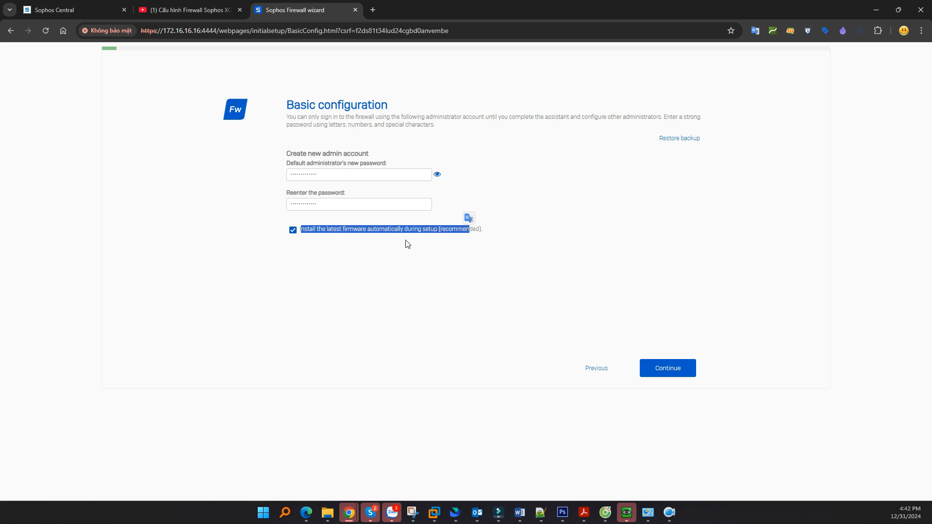
click(293, 231)
click(382, 267)
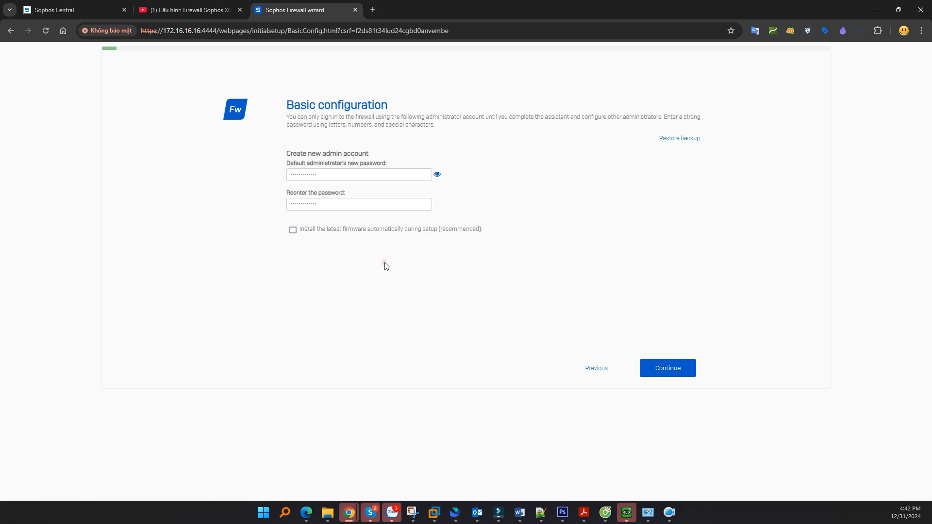
click(670, 372)
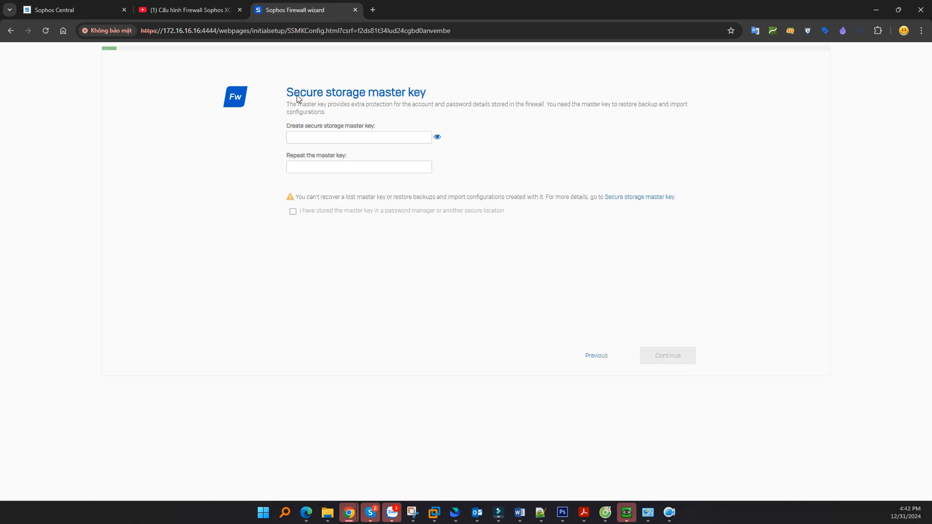
- Enter and repeat the secure storage master key, confirm it is stored, and continue
drag(294, 95, 429, 99)
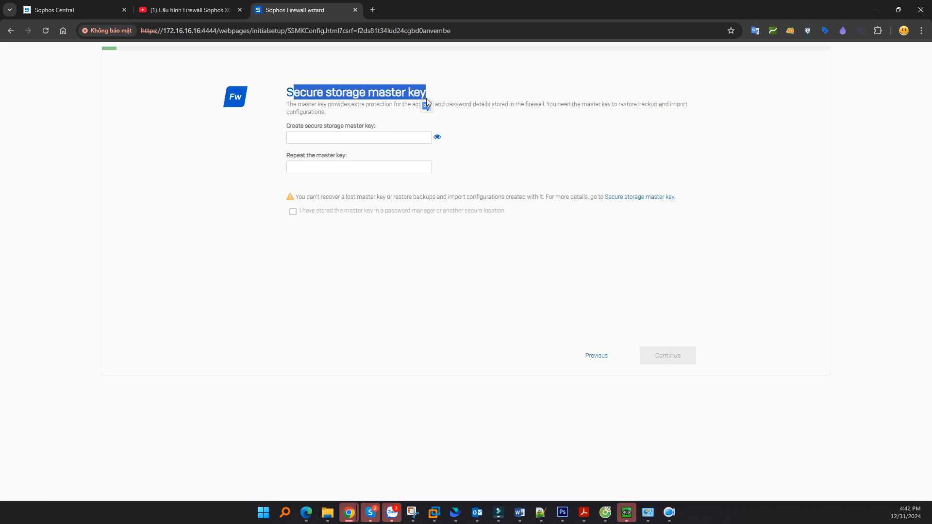
drag(617, 105, 697, 111)
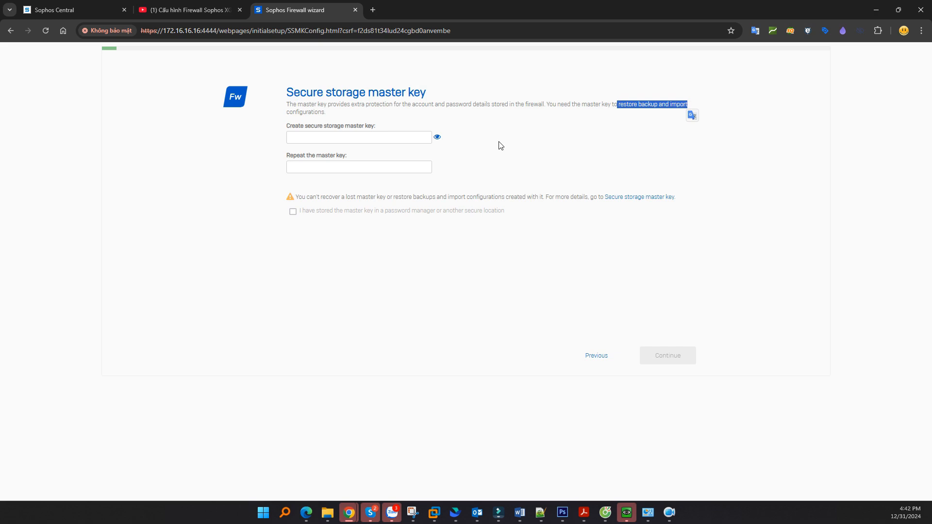
click(338, 138)
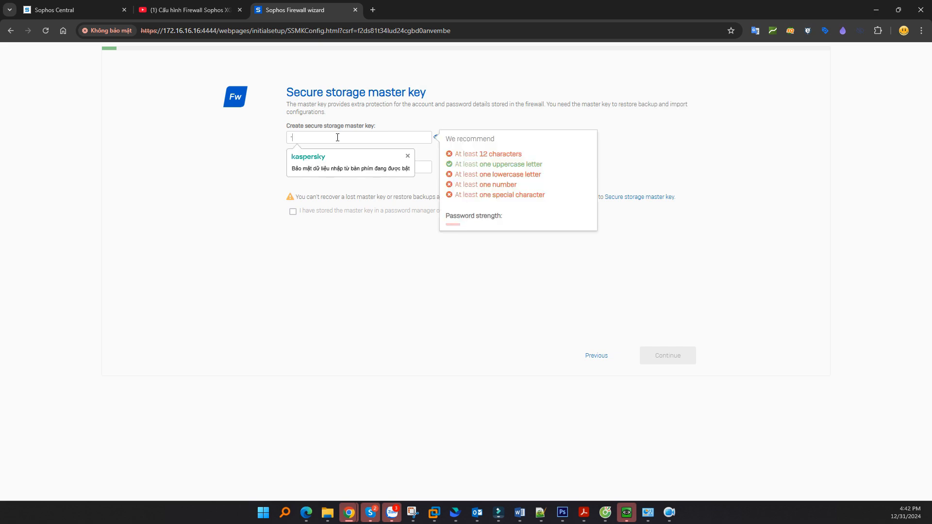
key(Tab)
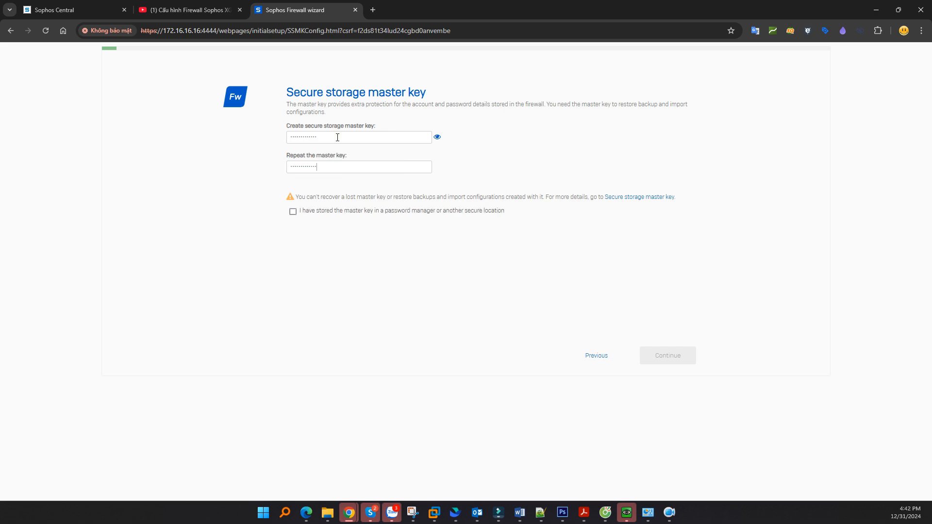
click(292, 212)
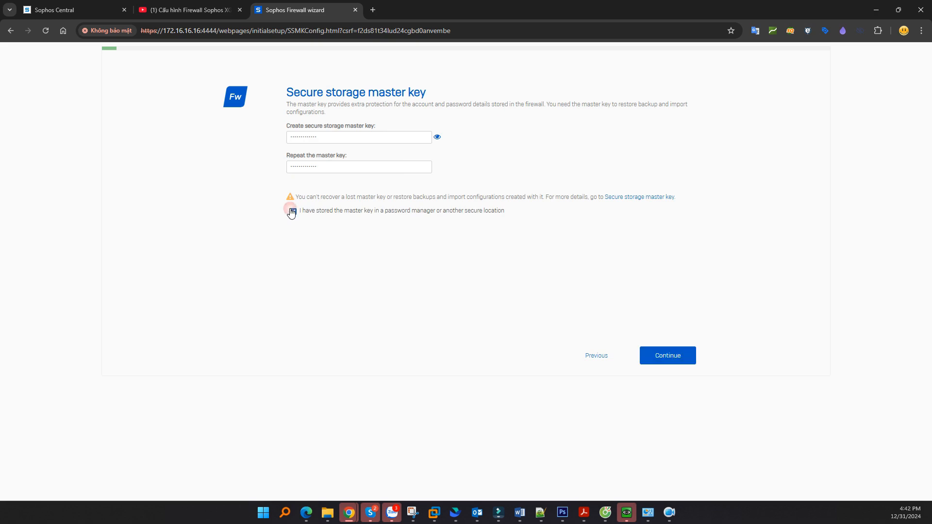
click(671, 358)
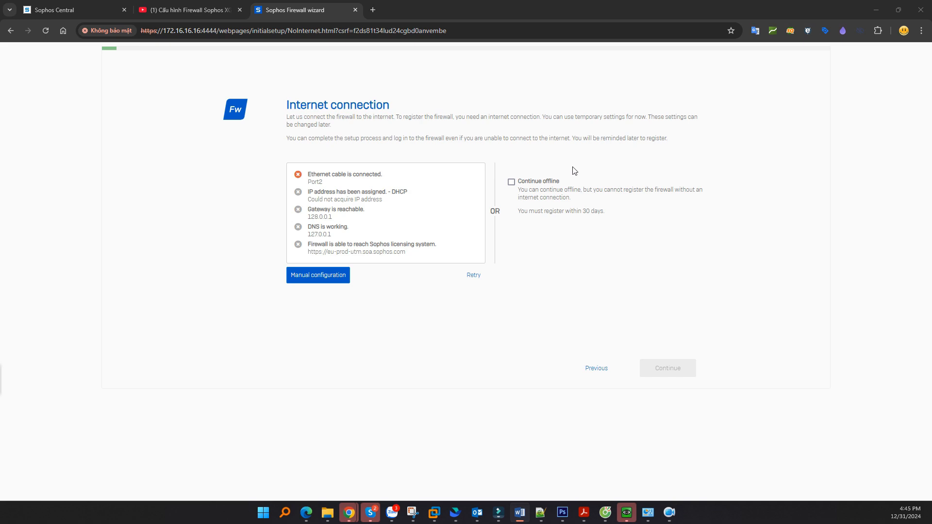
- Manually configure Port5 with a Dynamic IP address and apply the settings
drag(283, 105, 429, 106)
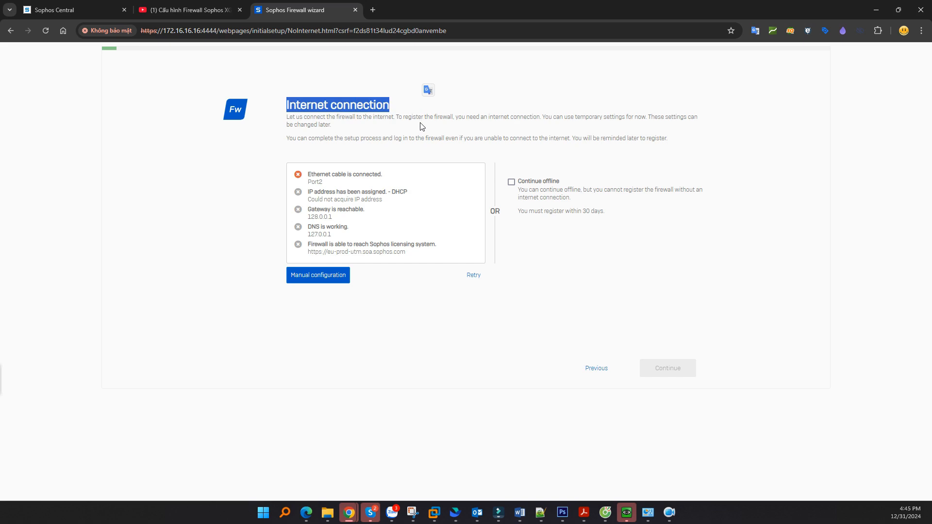
drag(564, 186, 515, 185)
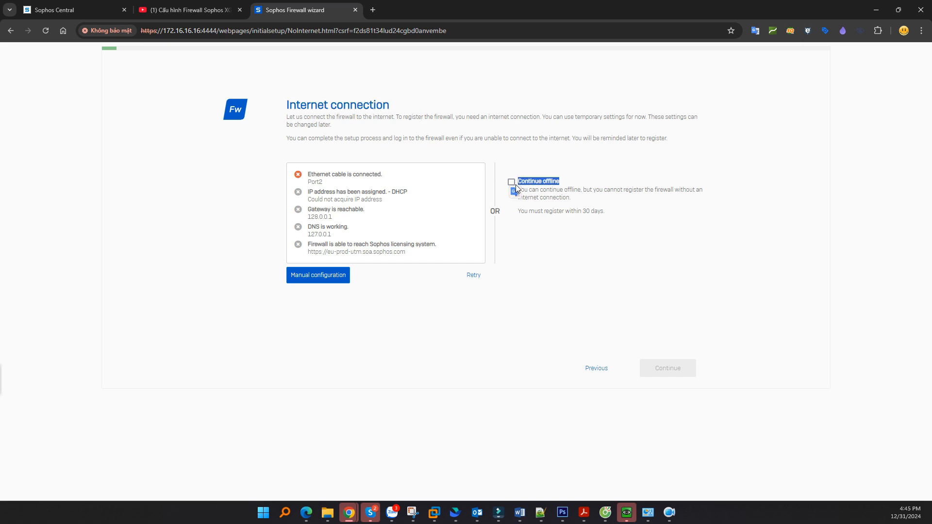
click(323, 275)
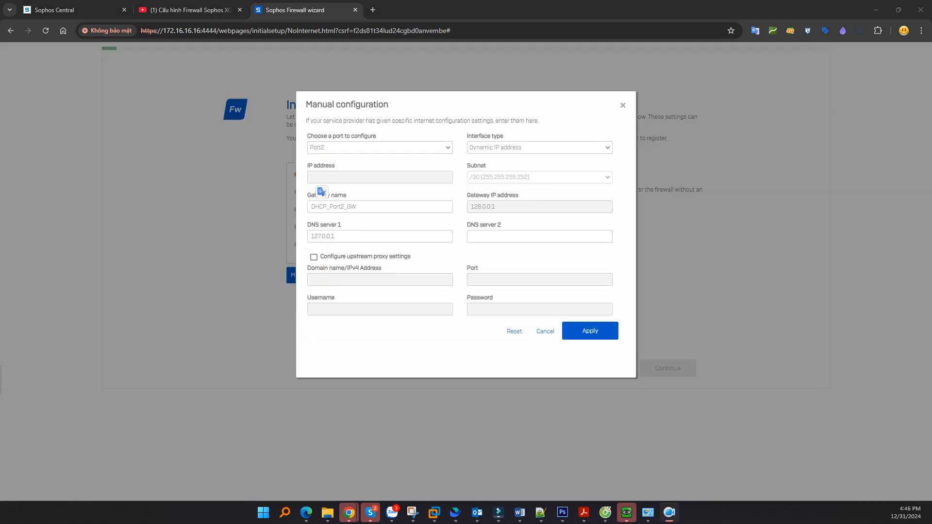
click(392, 150)
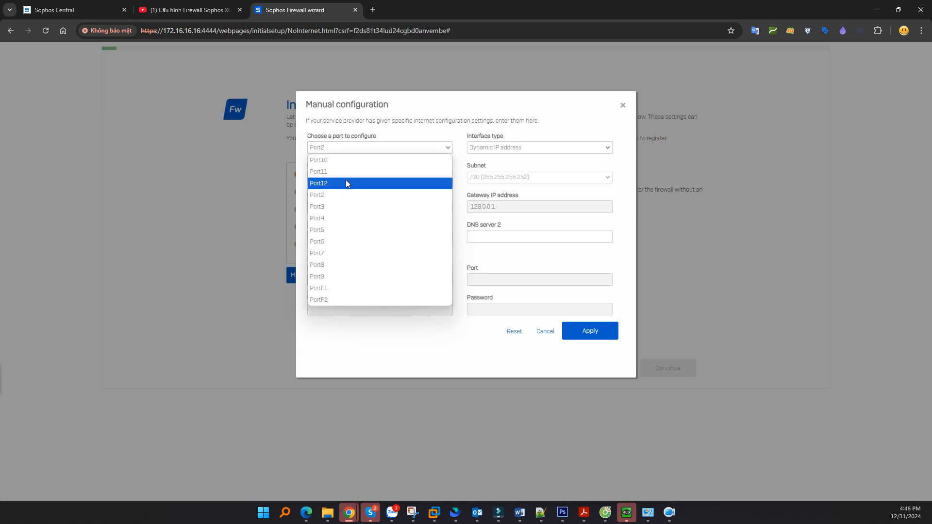
click(324, 231)
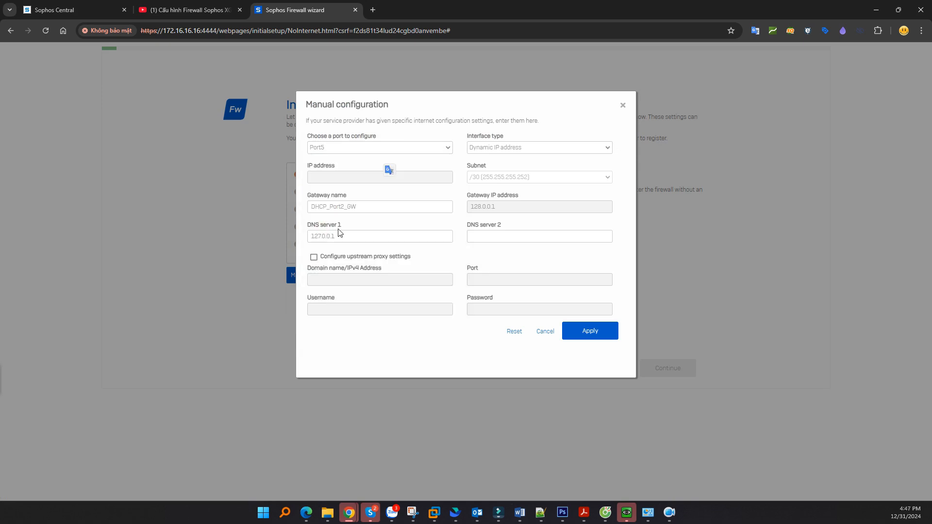
click(505, 148)
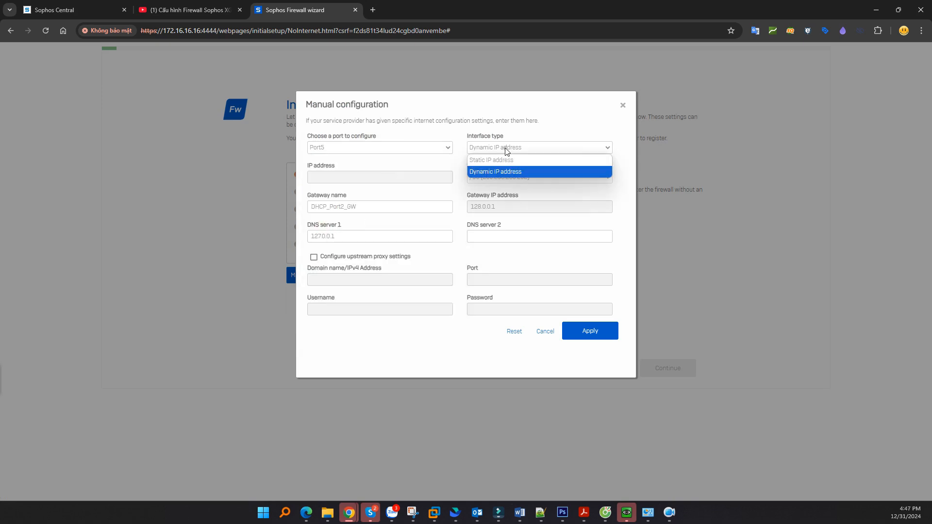
click(488, 173)
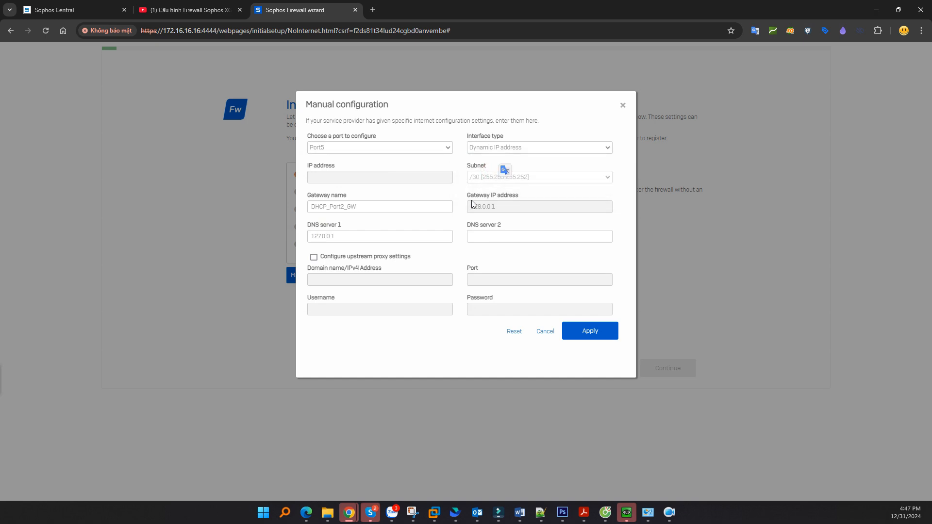
click(586, 328)
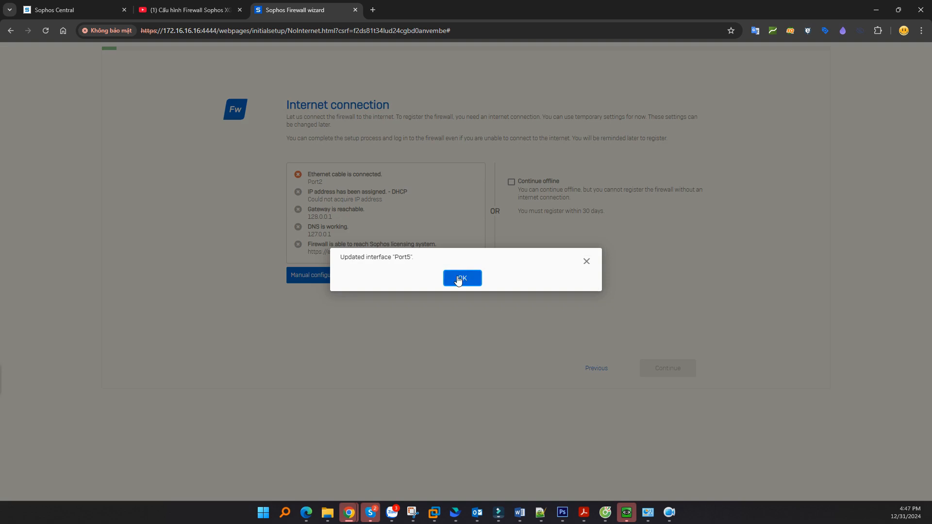
click(459, 280)
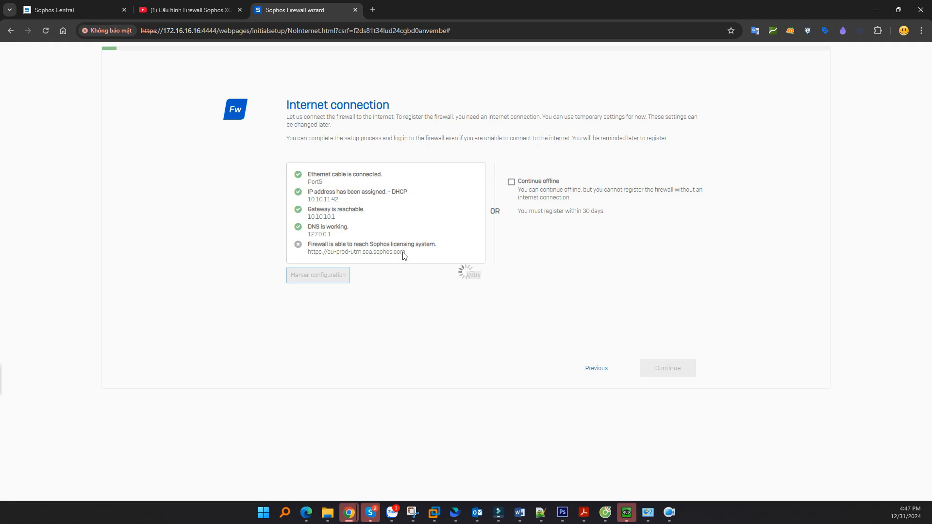
- Review the passed internet connection checks and continue to the next step
drag(410, 258, 307, 165)
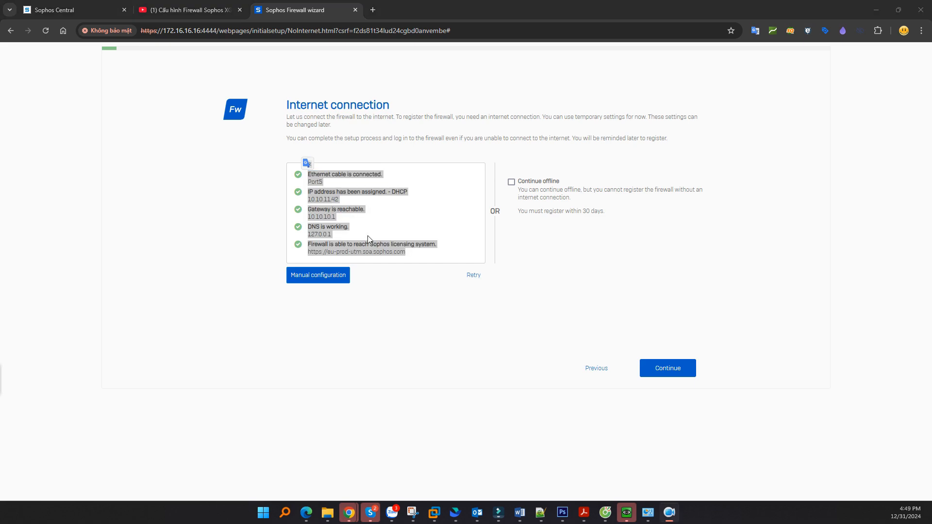
click(412, 257)
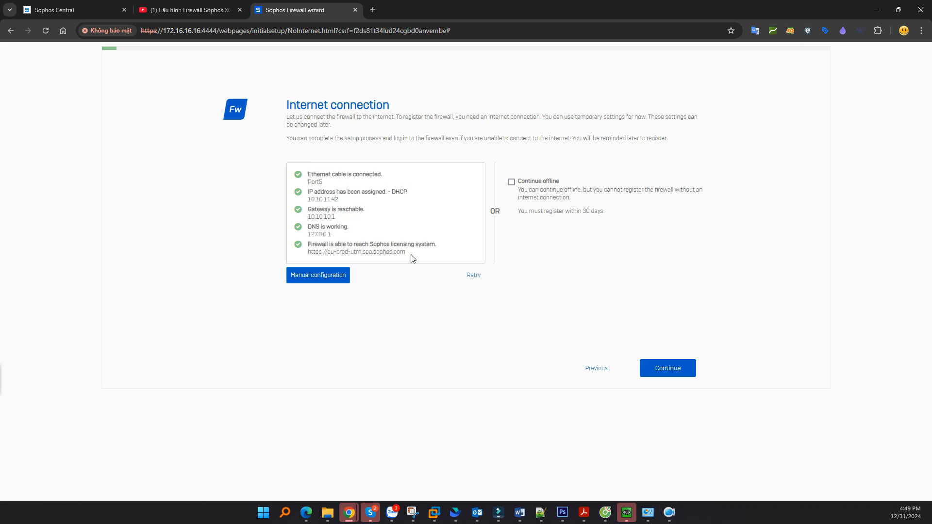
click(668, 369)
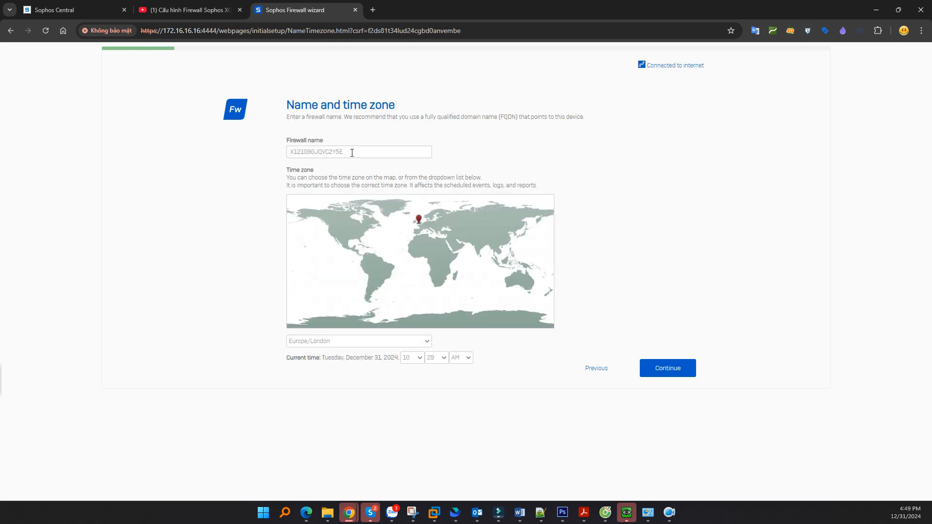
- Name the firewall FW-Core-01 and set its time zone to Asia/Bangkok
drag(353, 151, 285, 151)
text(FW-Core-01)
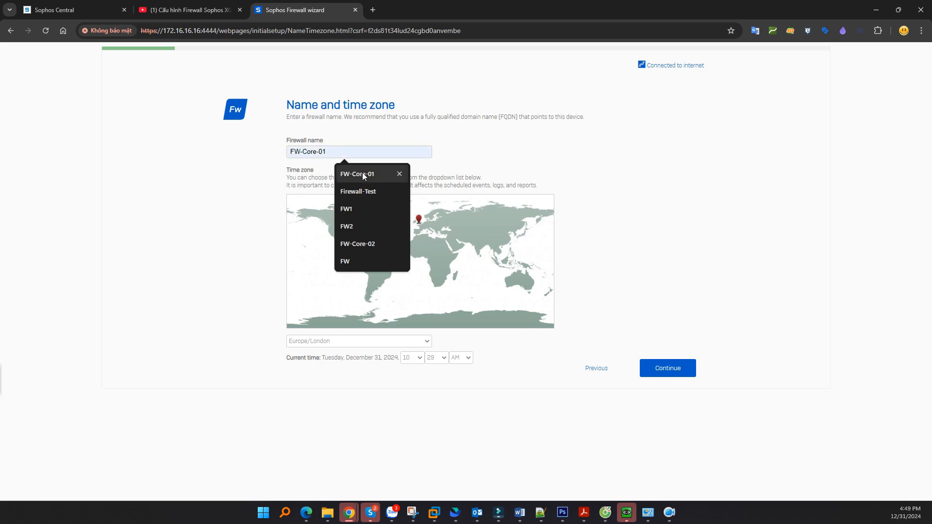
click(362, 173)
click(351, 341)
scroll(348, 225, up, 20)
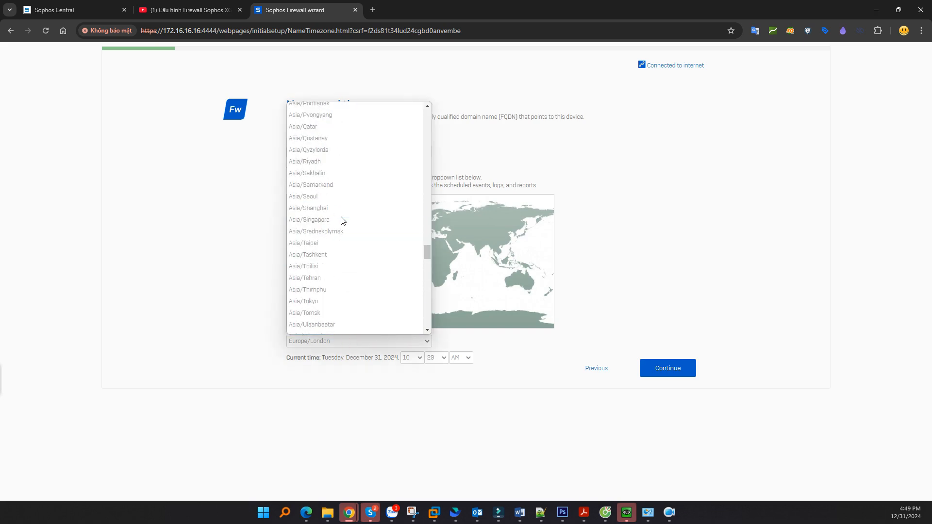
scroll(340, 232, down, 10)
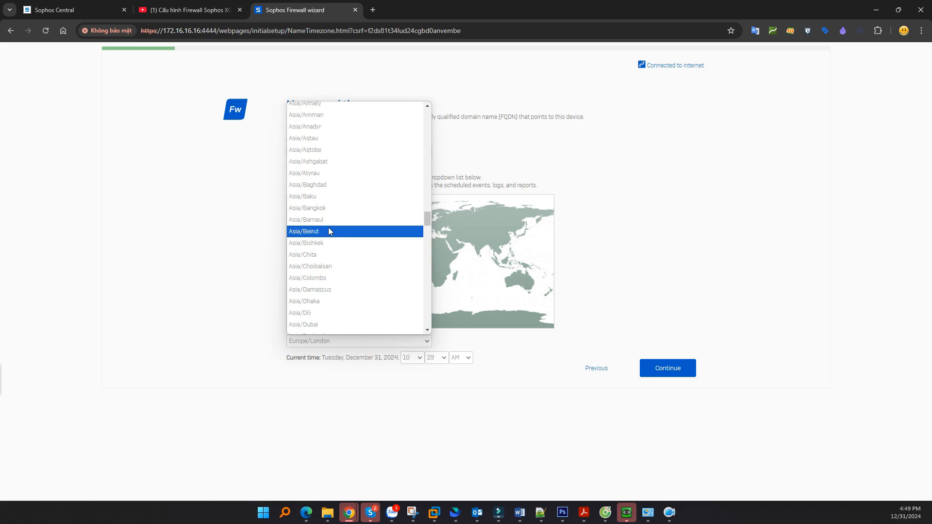
click(315, 209)
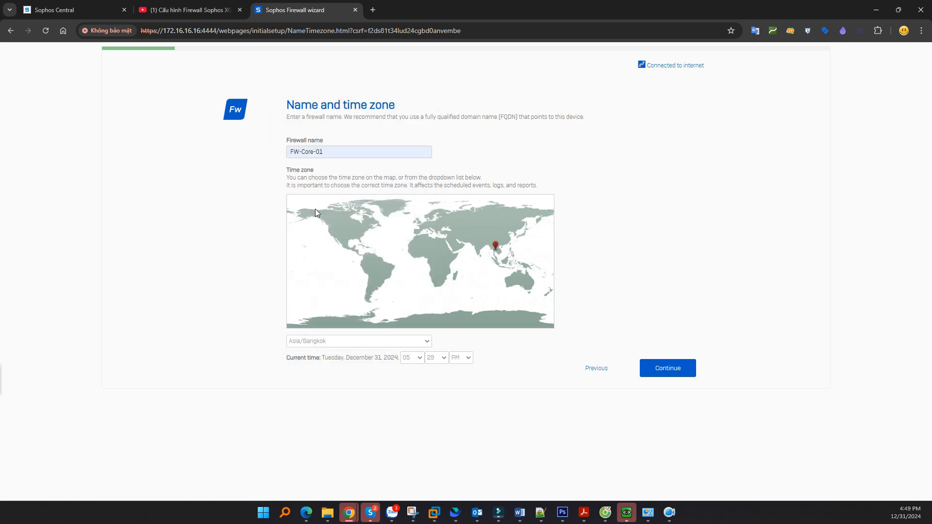
click(668, 368)
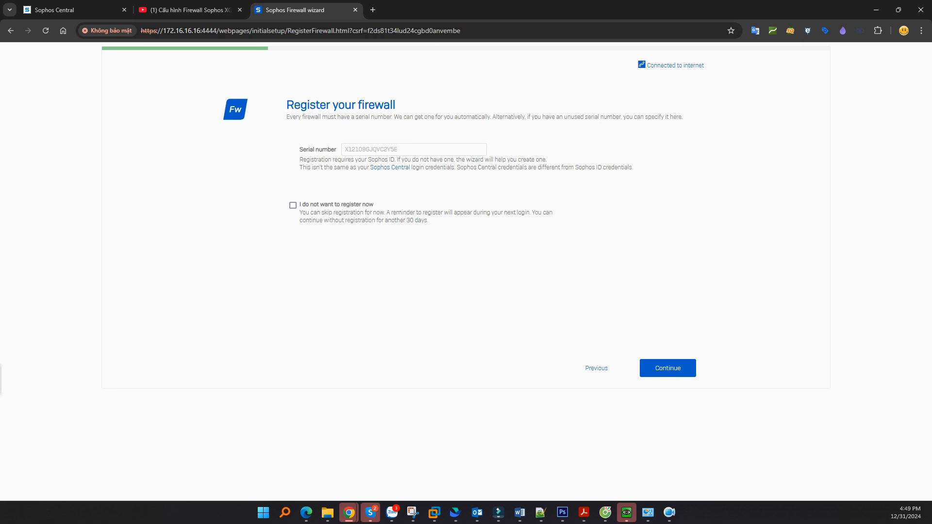
- Register the firewall with its serial number, opening the Sophos Central claim page
drag(288, 108, 396, 107)
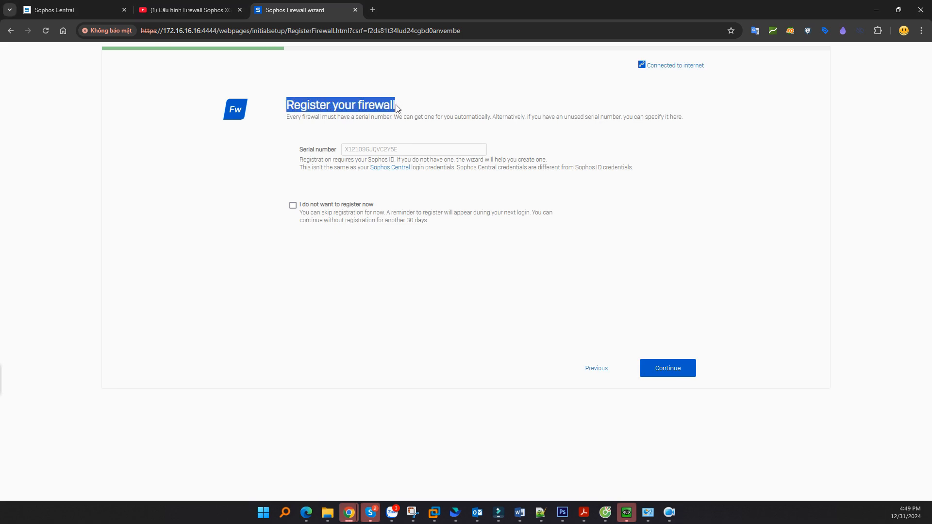
click(404, 160)
drag(398, 149, 344, 150)
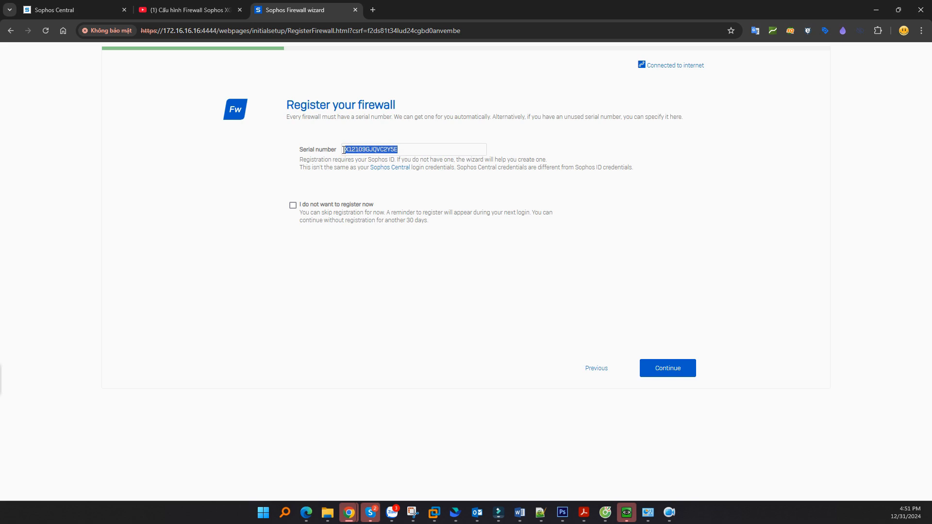
click(667, 369)
key(alt+Tab)
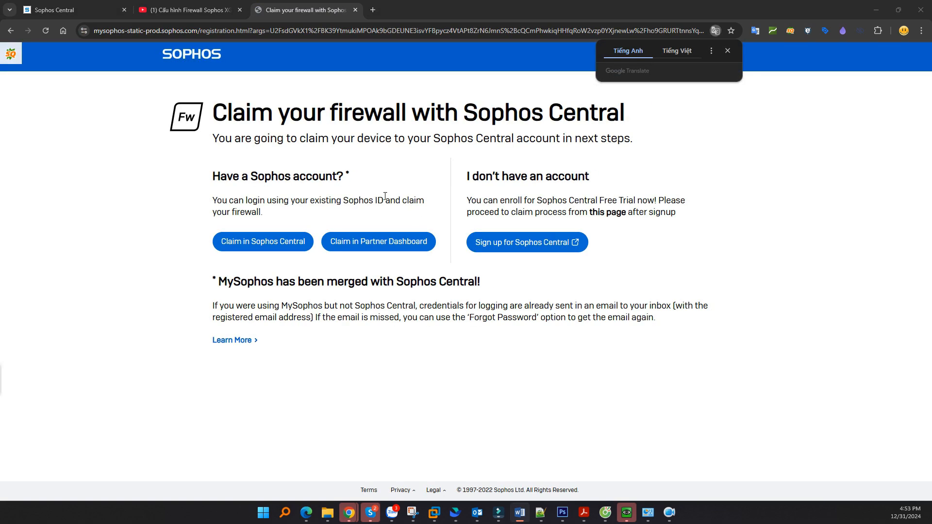
- Claim the firewall with the Base license only instead of the 30-day evaluation
drag(214, 116, 620, 114)
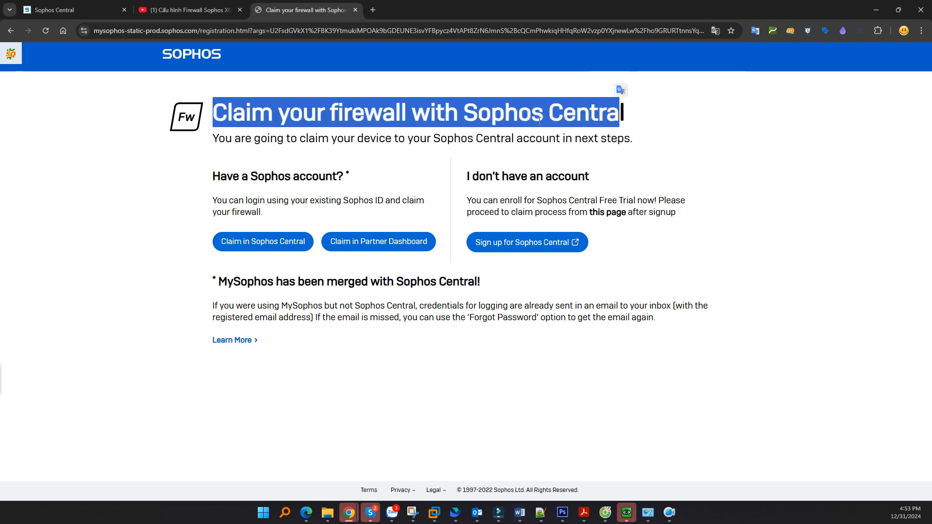
click(295, 183)
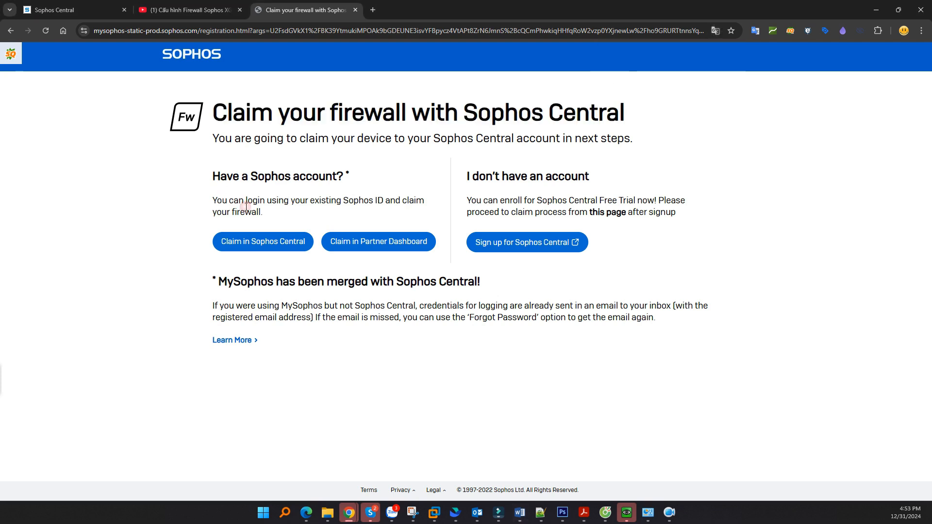
click(256, 240)
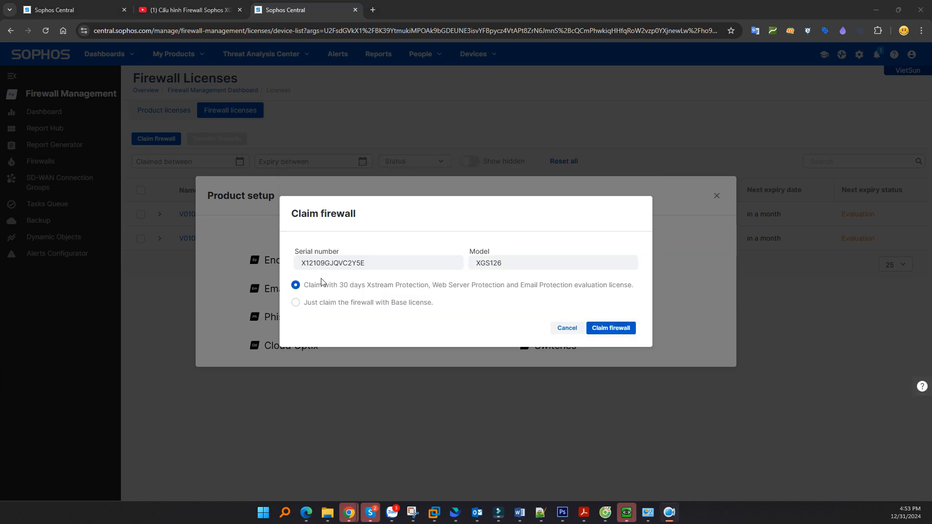
drag(311, 287, 633, 290)
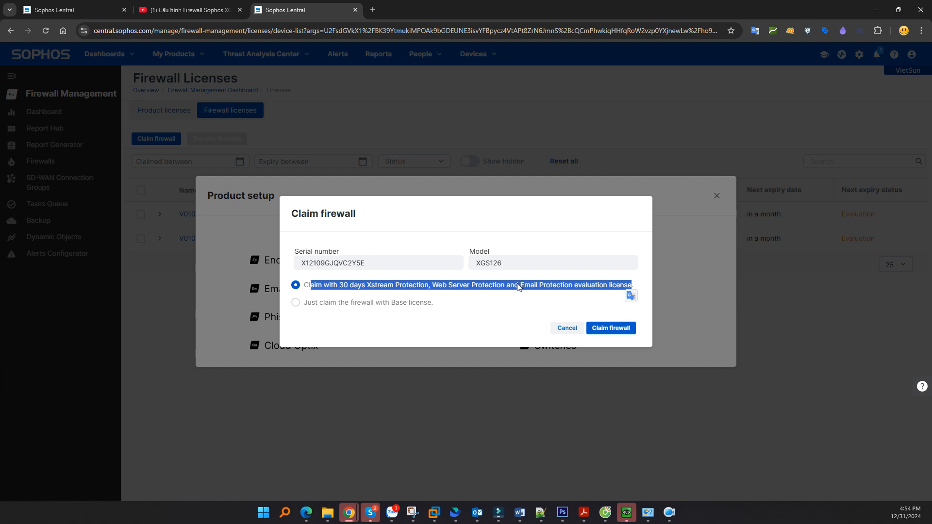
drag(304, 303, 432, 305)
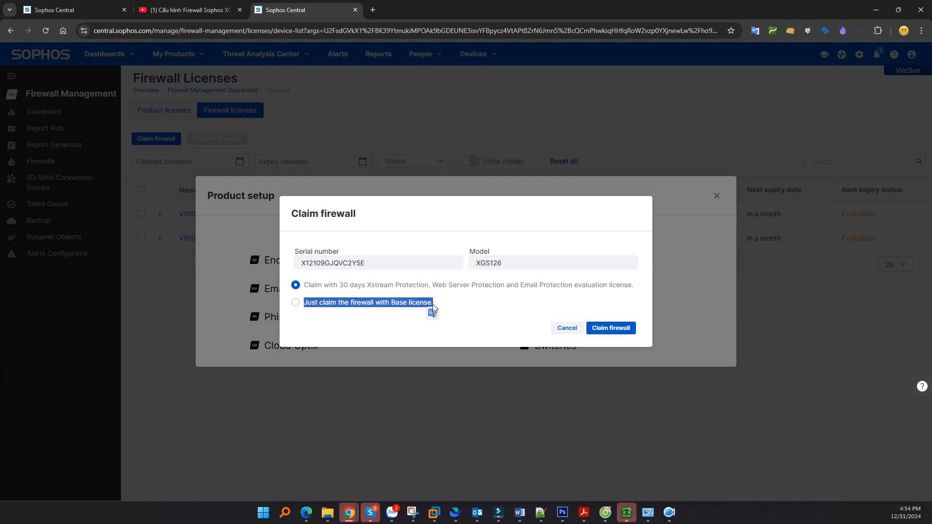
click(433, 304)
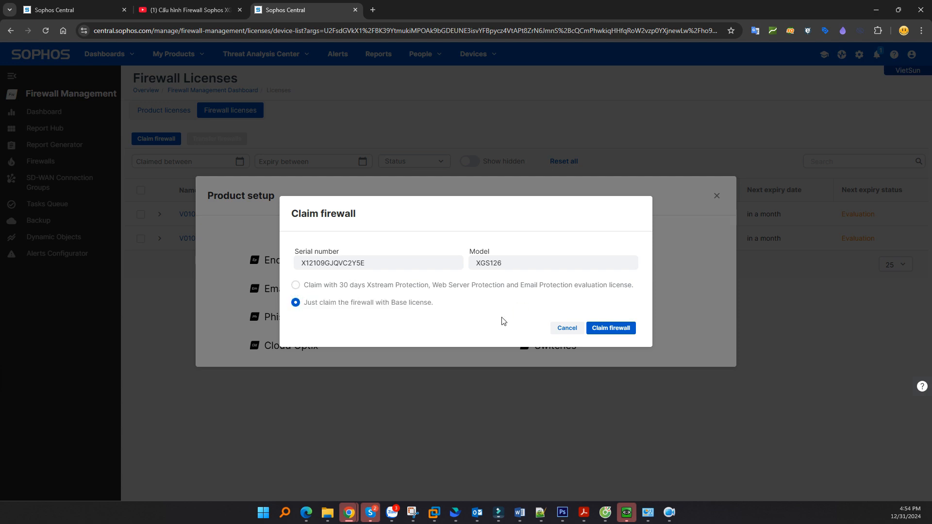
click(607, 330)
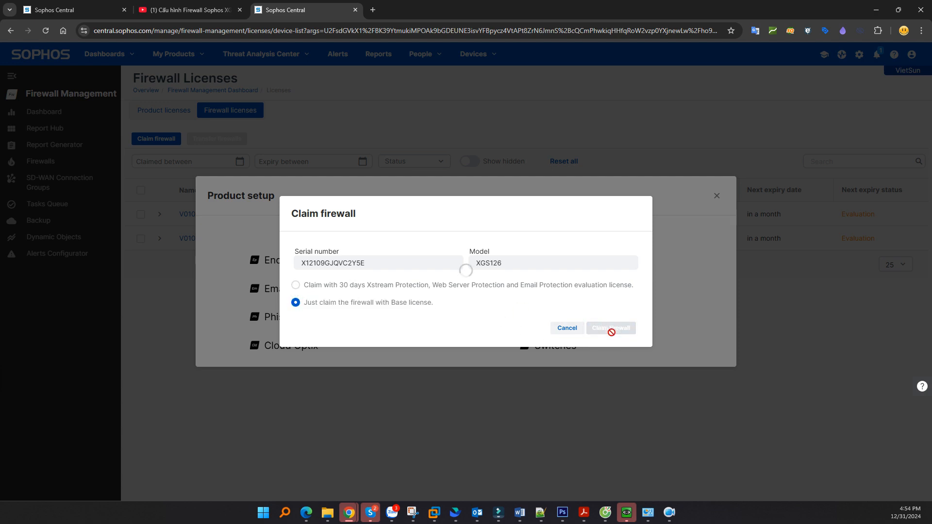
key(alt+Tab)
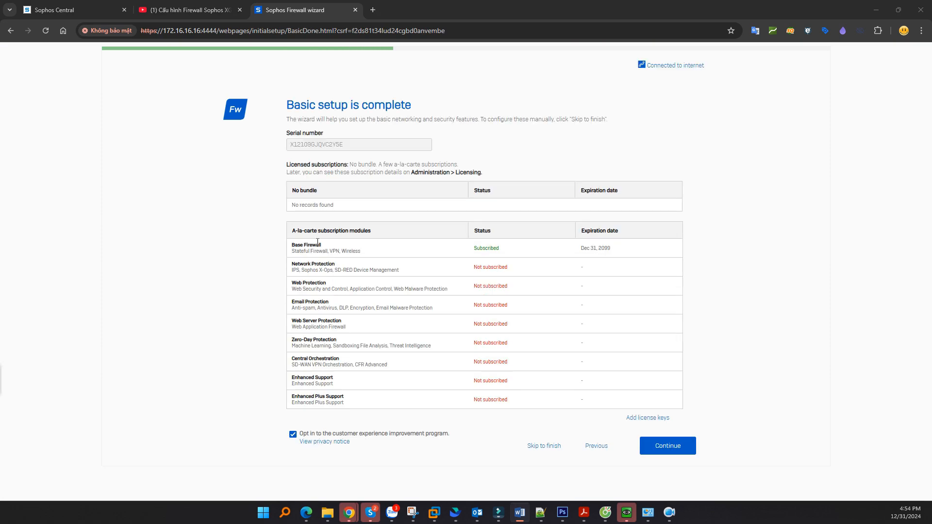
- Review the Base Firewall subscription table and skip ahead to the configuration summary
drag(291, 246, 529, 400)
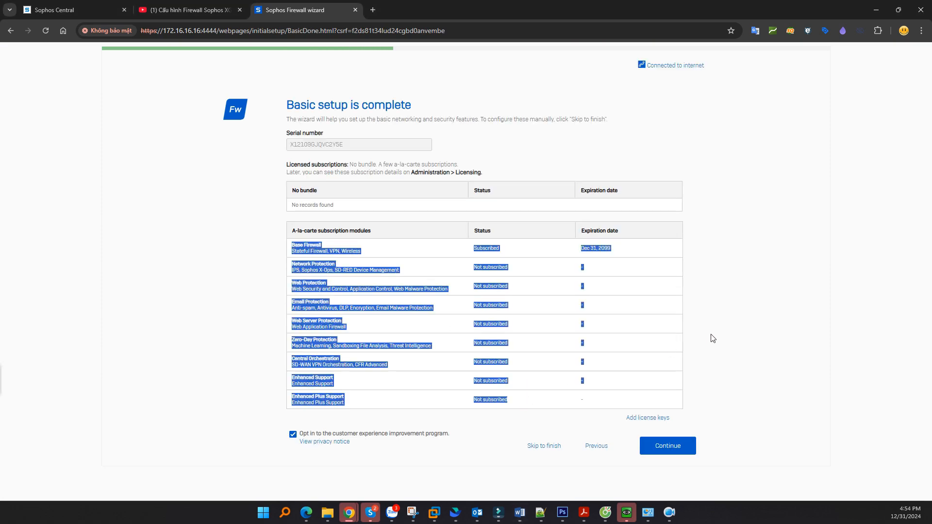
click(749, 318)
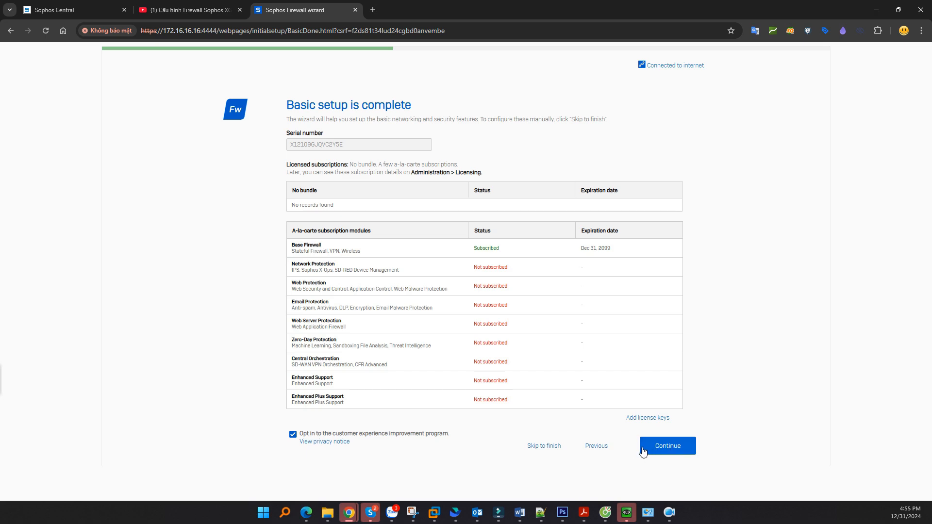
click(545, 445)
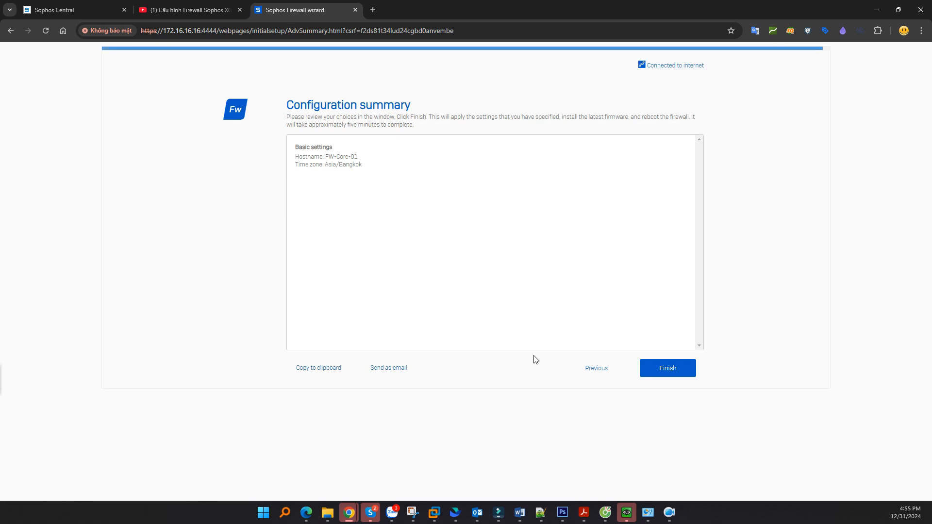
- Finish the wizard and follow it applying configuration changes and restarting
click(660, 369)
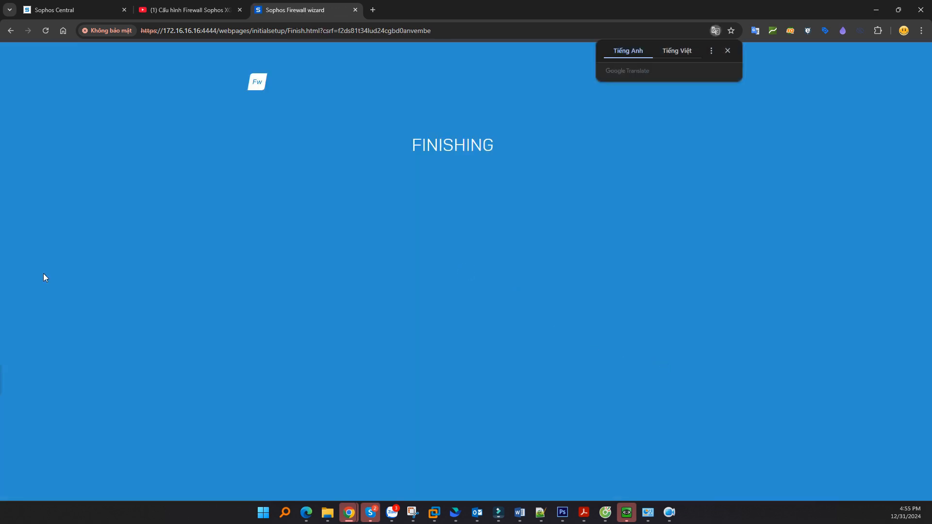
drag(384, 175, 470, 176)
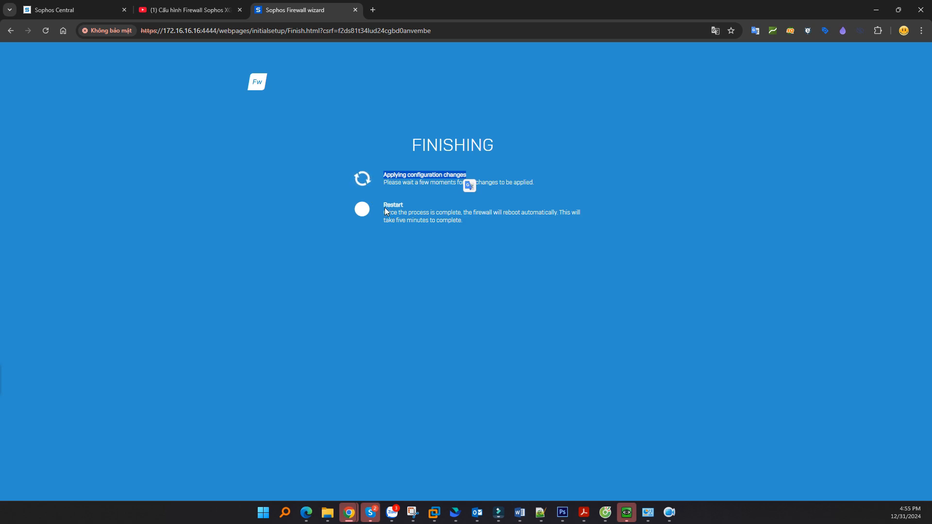
drag(384, 205, 410, 209)
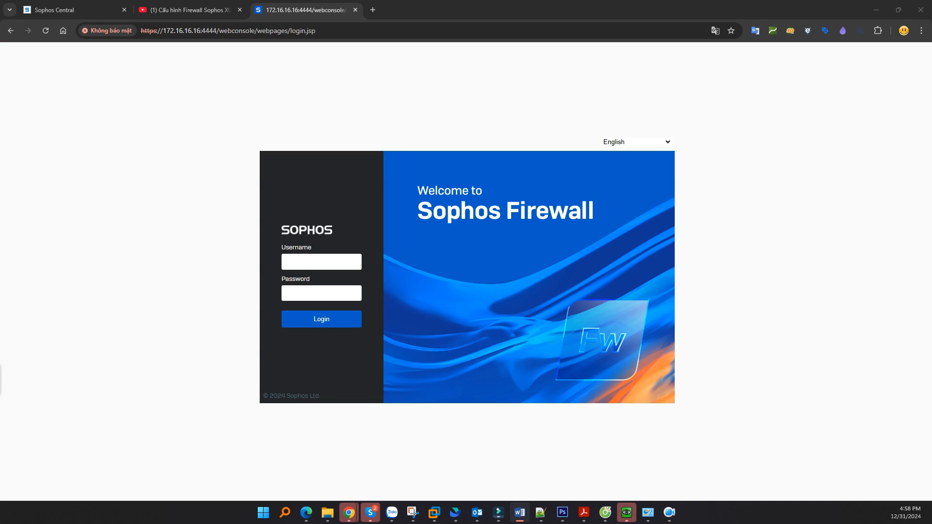
- Log in to the Sophos Firewall web admin as admin with the account password
click(296, 261)
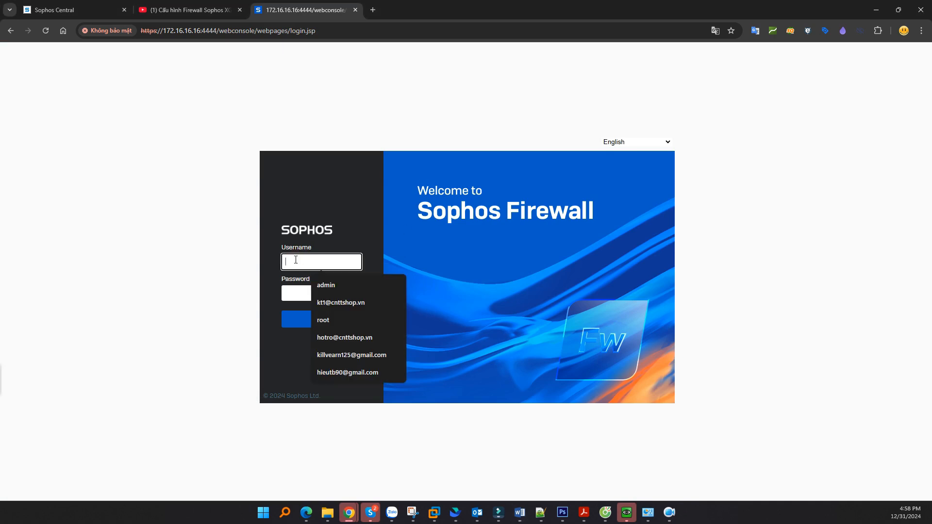
text(admin)
key(Tab)
text(•••••••••••••)
key(Return)
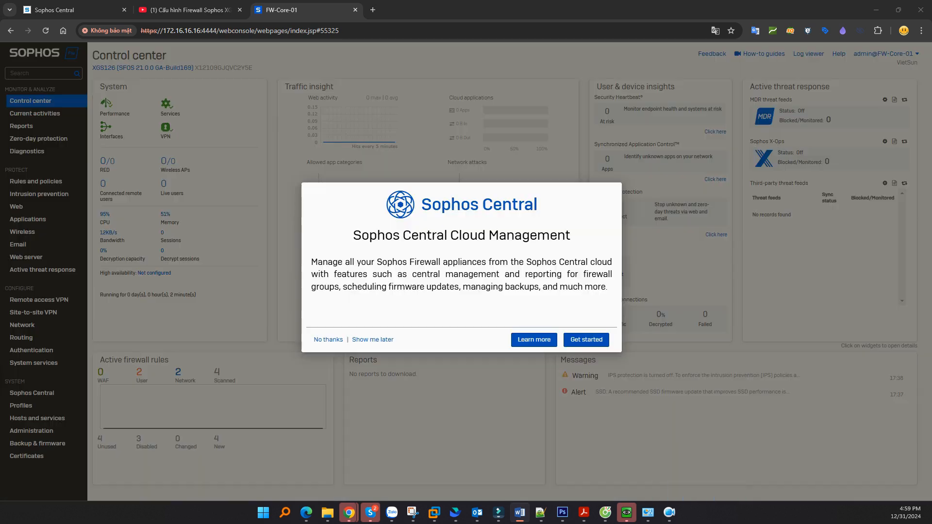
- Dismiss the cloud management prompt and open System > Sophos Central
click(321, 339)
key(alt+Tab)
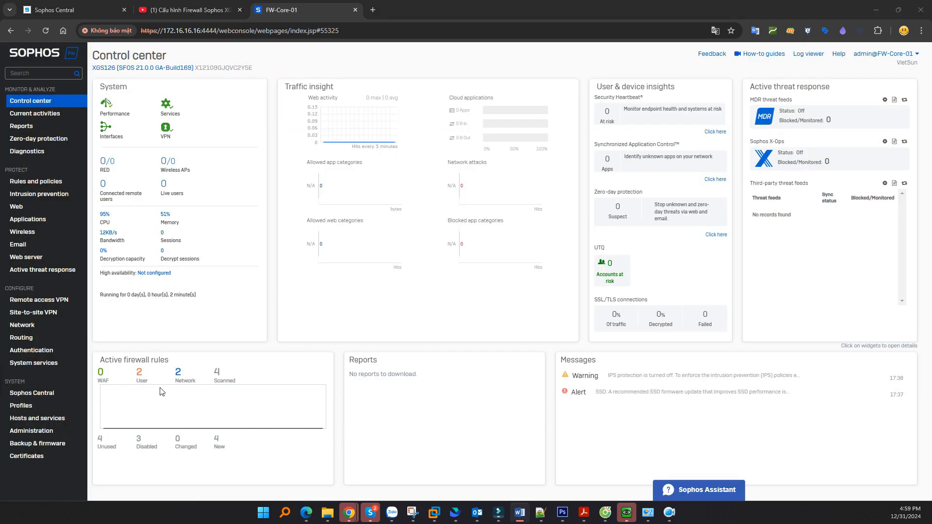
click(40, 395)
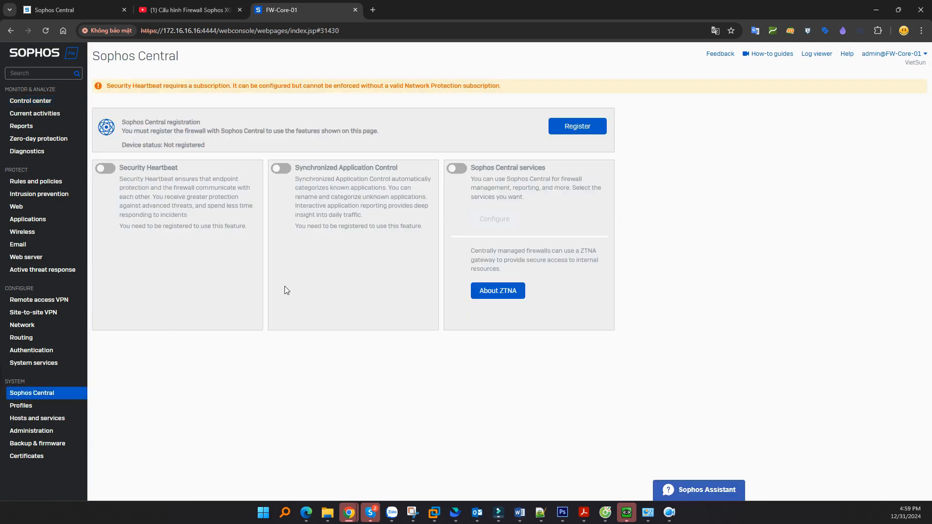
- Register the firewall with Sophos Central using the account e-mail and password
click(563, 127)
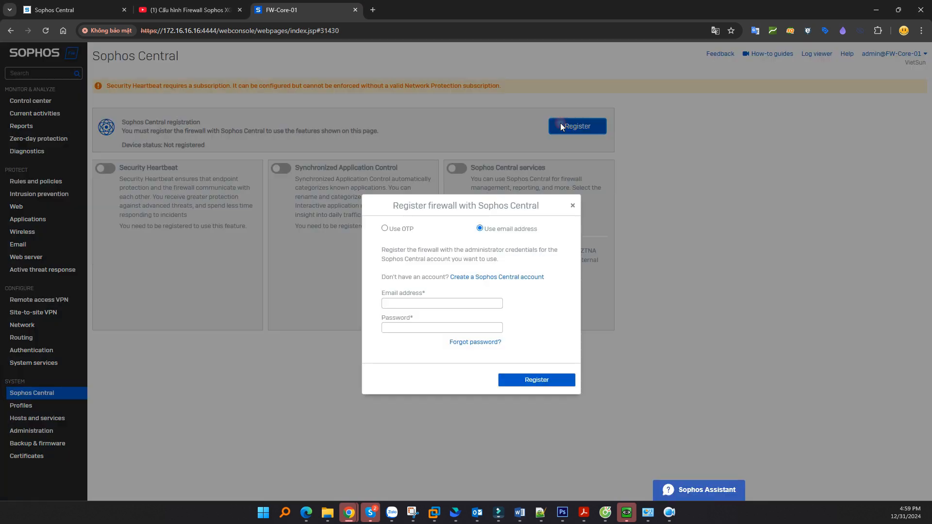
click(440, 304)
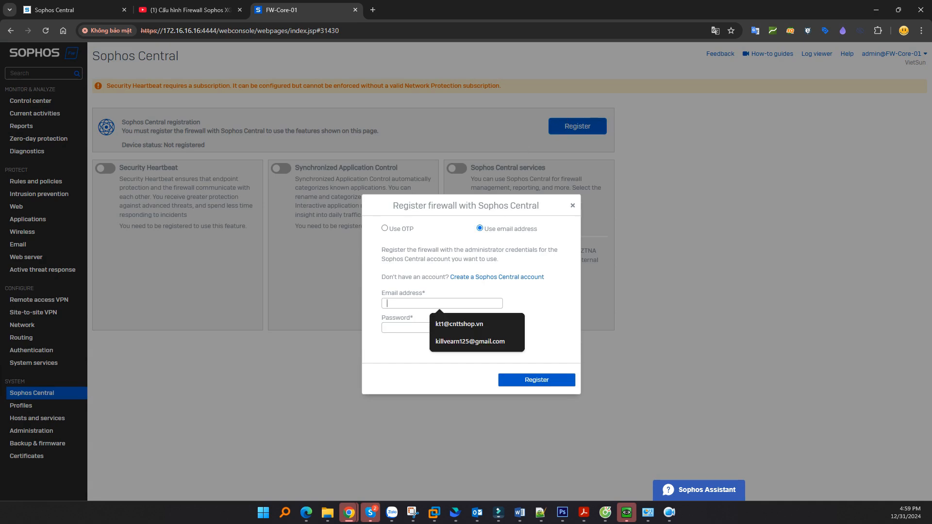
click(544, 233)
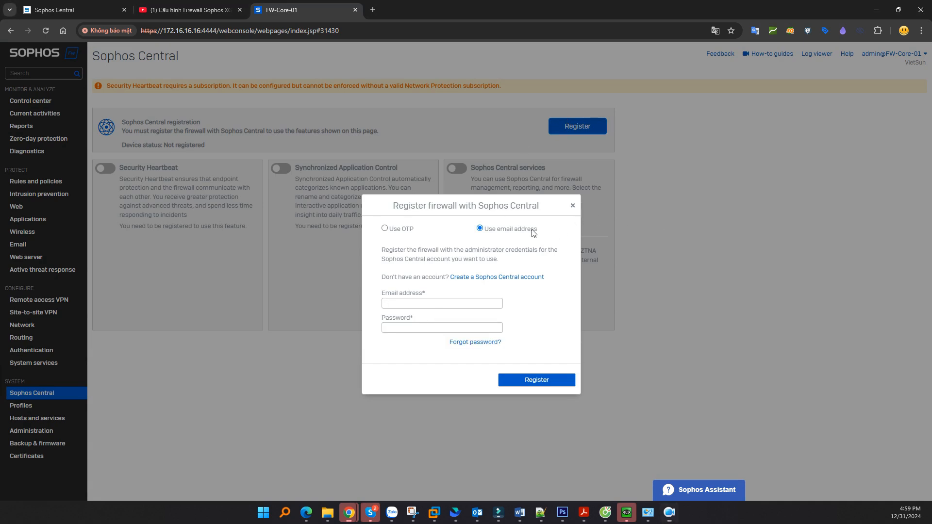
drag(545, 234, 478, 231)
click(397, 304)
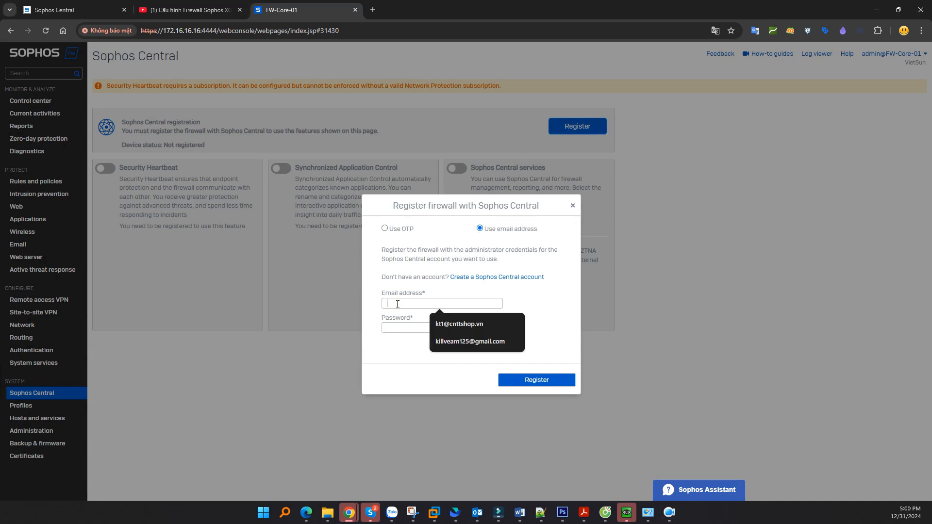
click(469, 341)
click(417, 329)
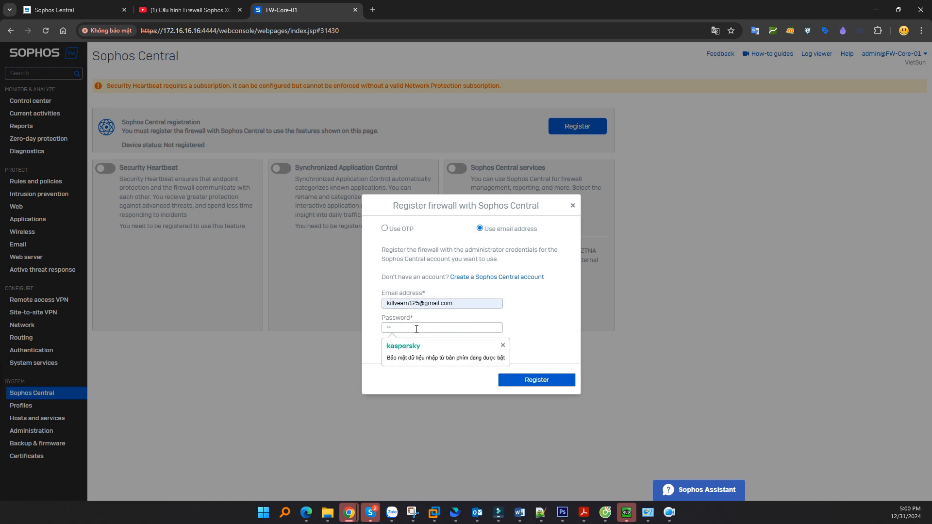
text(••••••••••••)
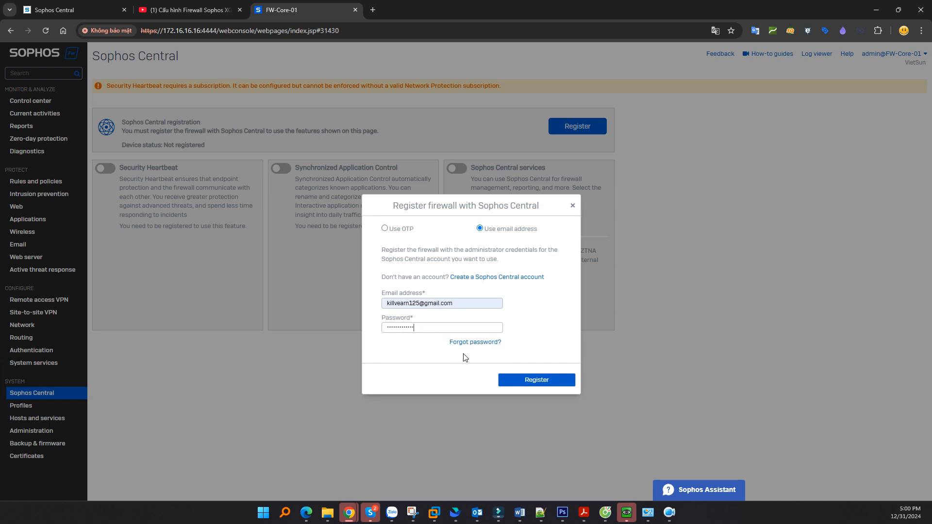
click(530, 382)
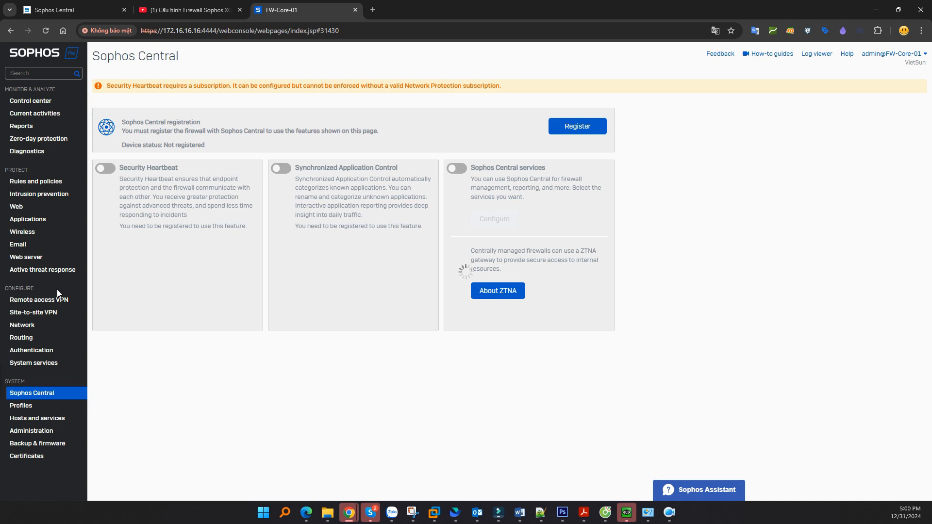
- Confirm the Registered device status, then switch to the Sophos Central tab
key(alt+Tab)
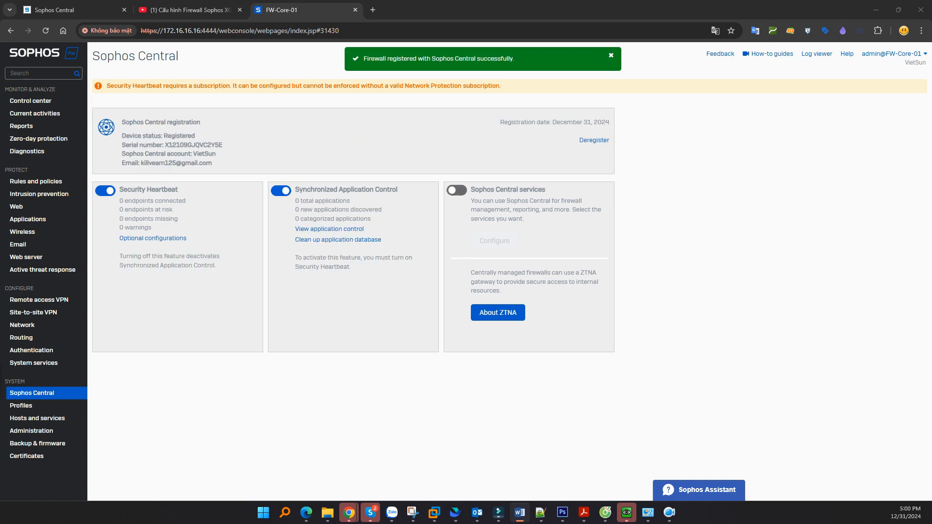
double_click(174, 137)
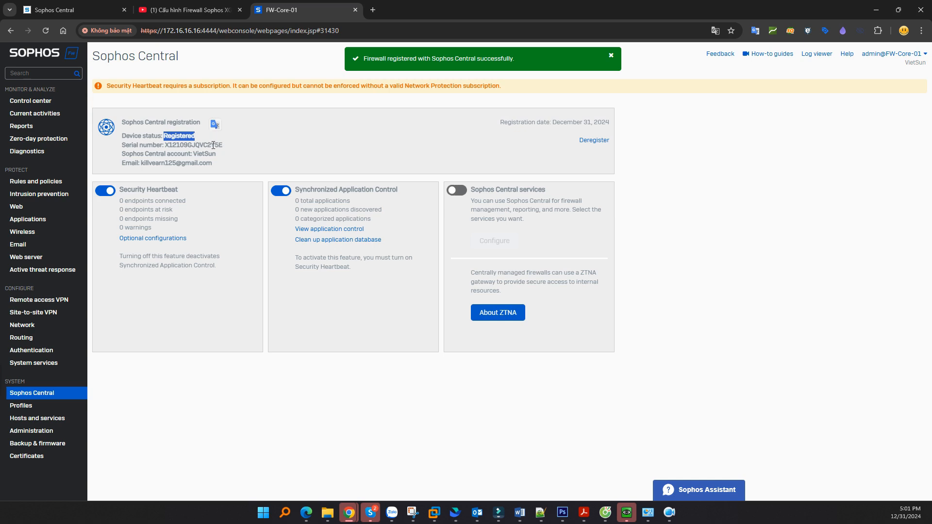
click(72, 9)
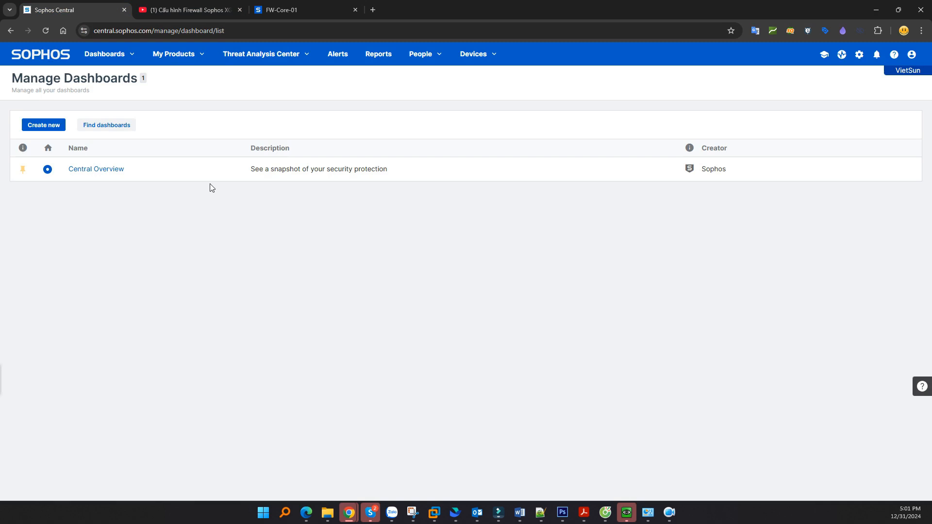
- Open My Products > Firewall Management > Firewalls and locate the new firewall
click(194, 57)
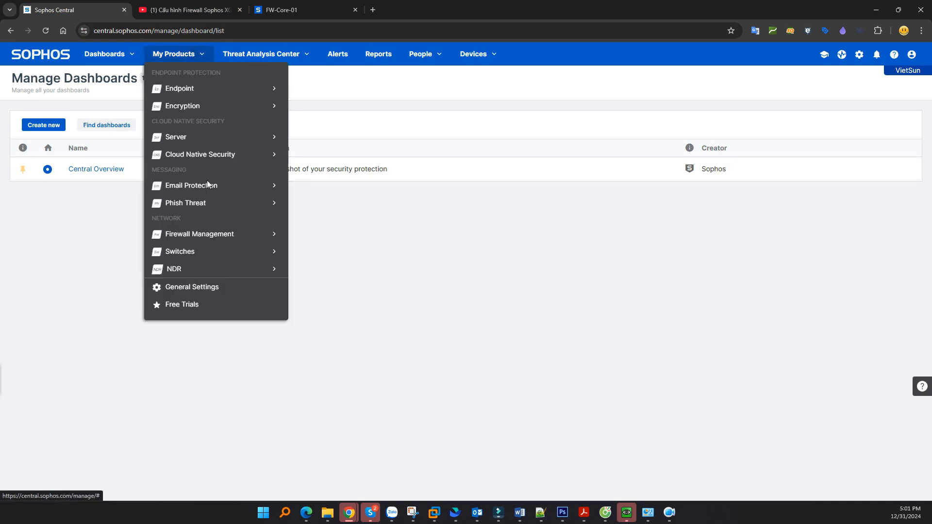
mouse_move(207, 236)
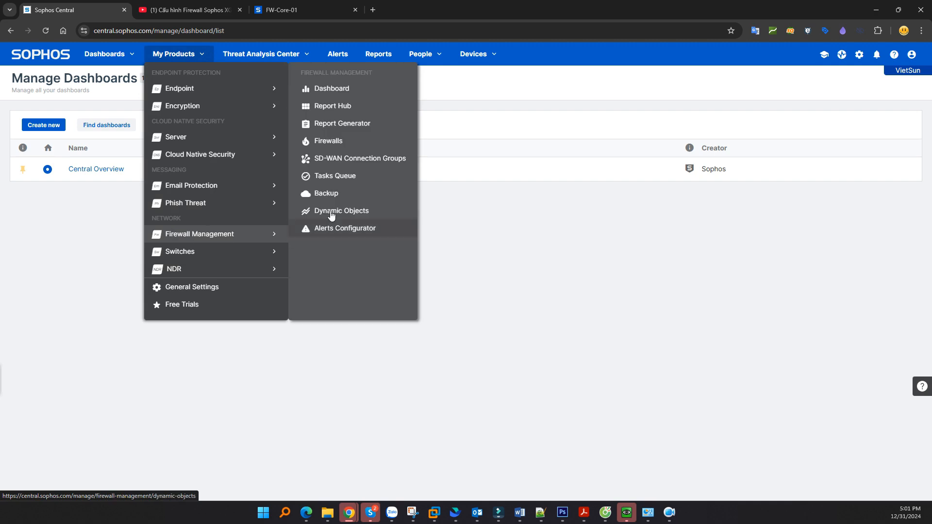
click(327, 141)
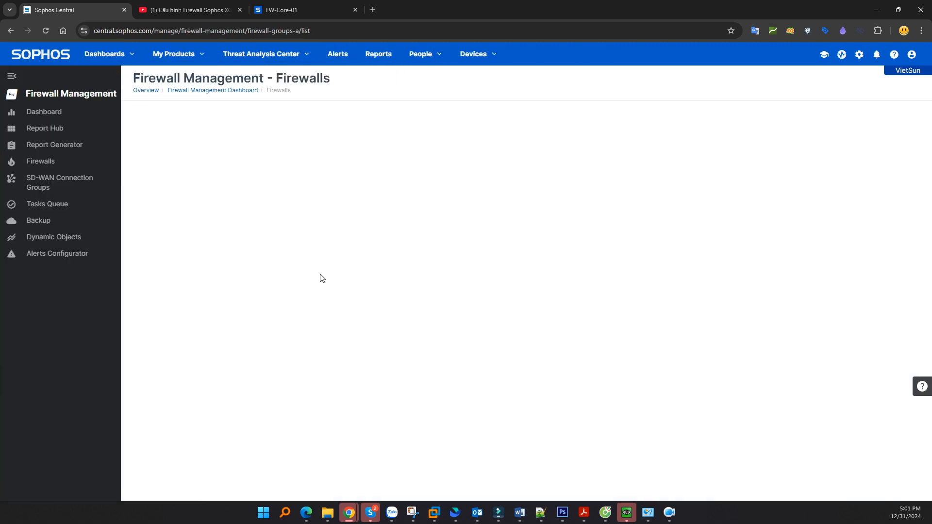
drag(210, 187, 143, 187)
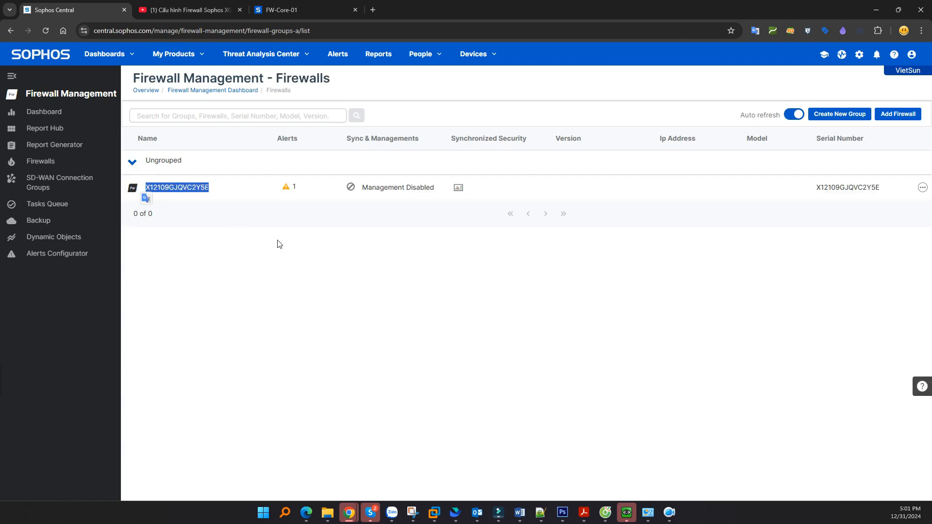
- View the firewall's Management Disabled status details, then return to the FW-Core-01 tab
click(386, 189)
drag(389, 210, 428, 211)
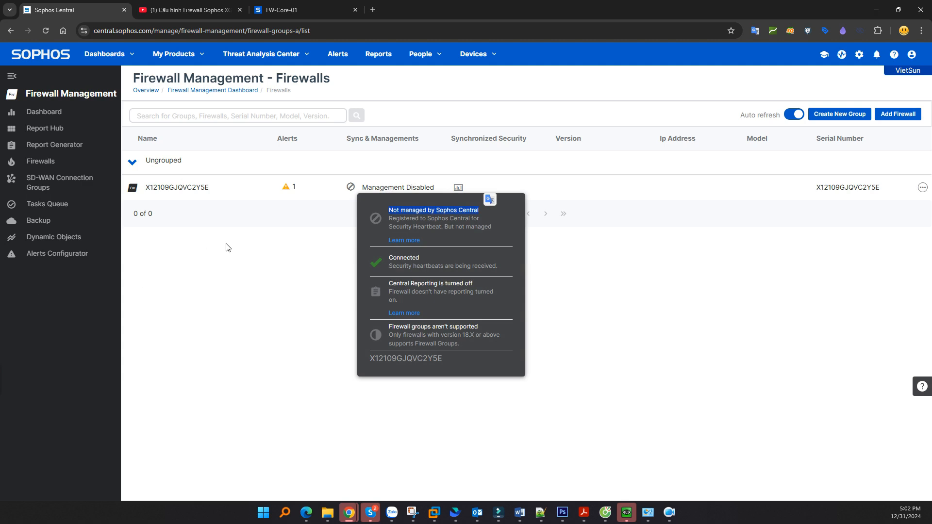
click(282, 10)
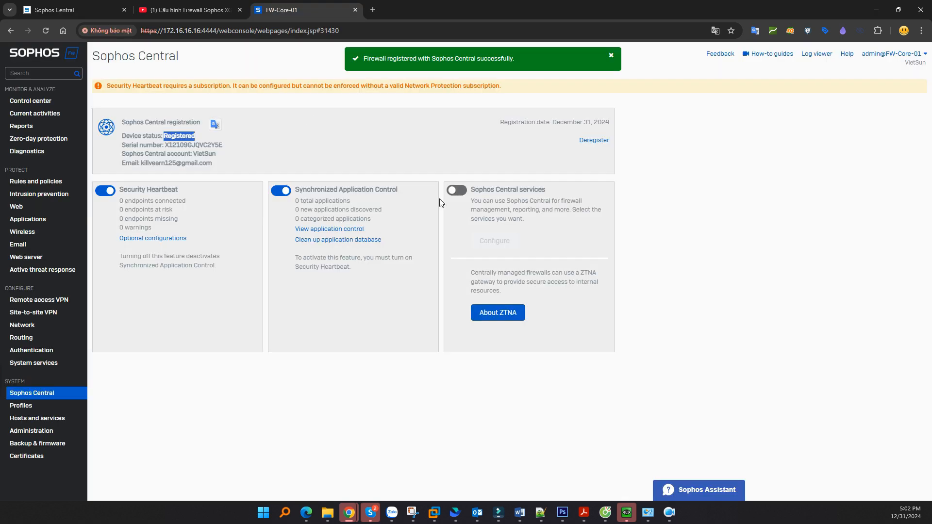
- Turn on Sophos Central services with Send reports and logs and Manage from Sophos Central, and apply
drag(558, 191, 480, 191)
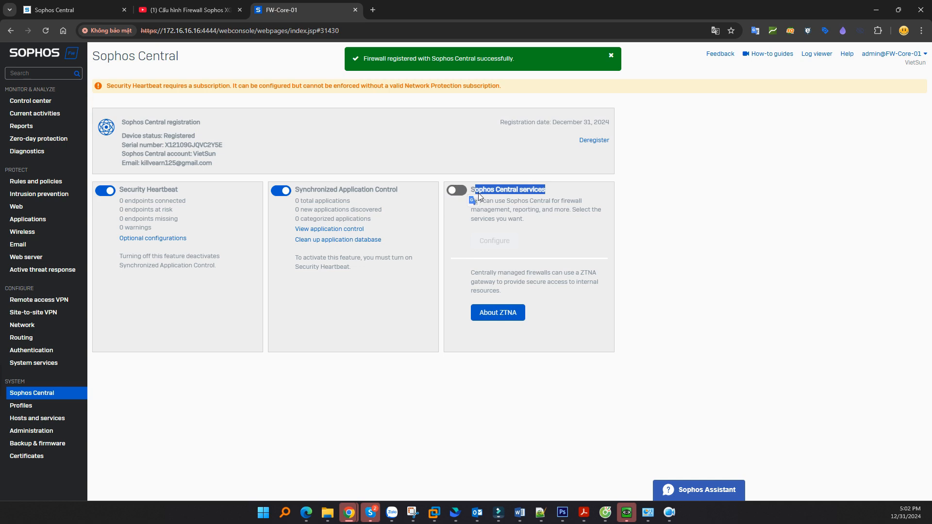
click(459, 192)
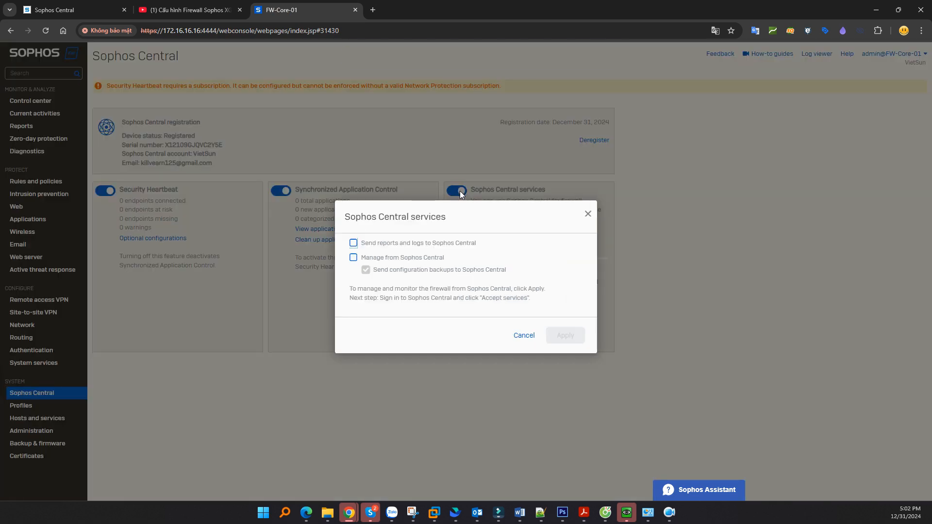
click(354, 243)
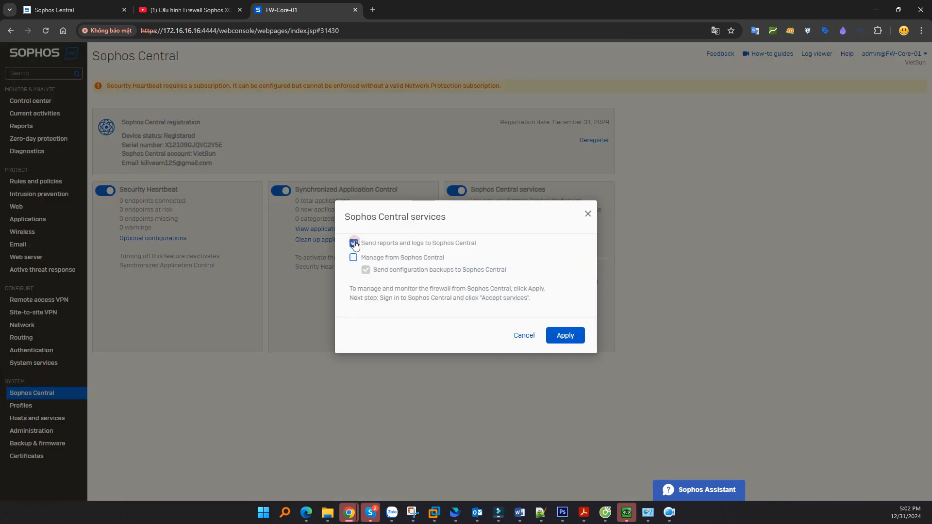
click(353, 258)
drag(369, 244, 436, 244)
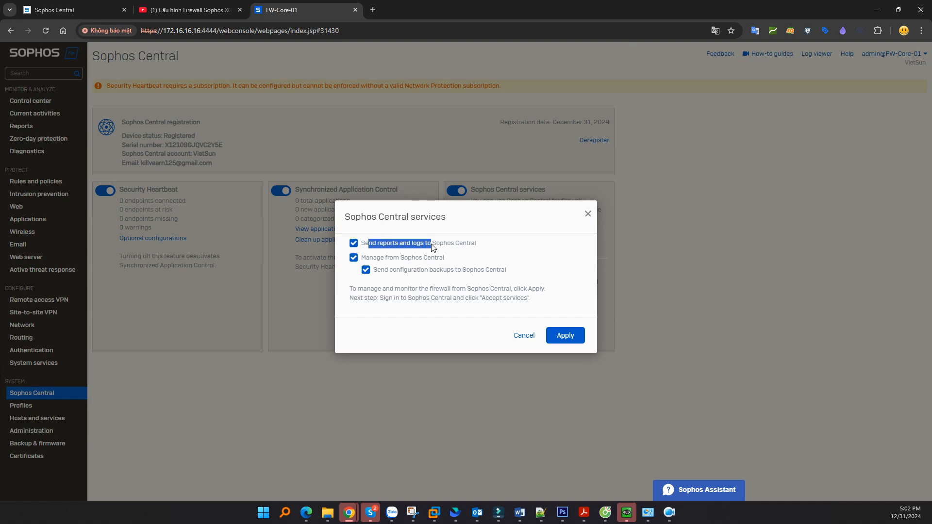
drag(367, 258, 432, 260)
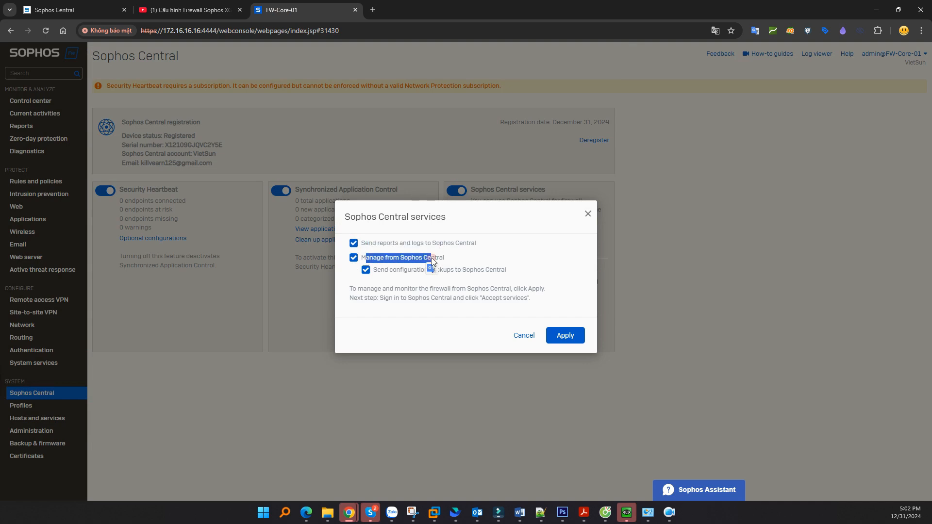
click(438, 307)
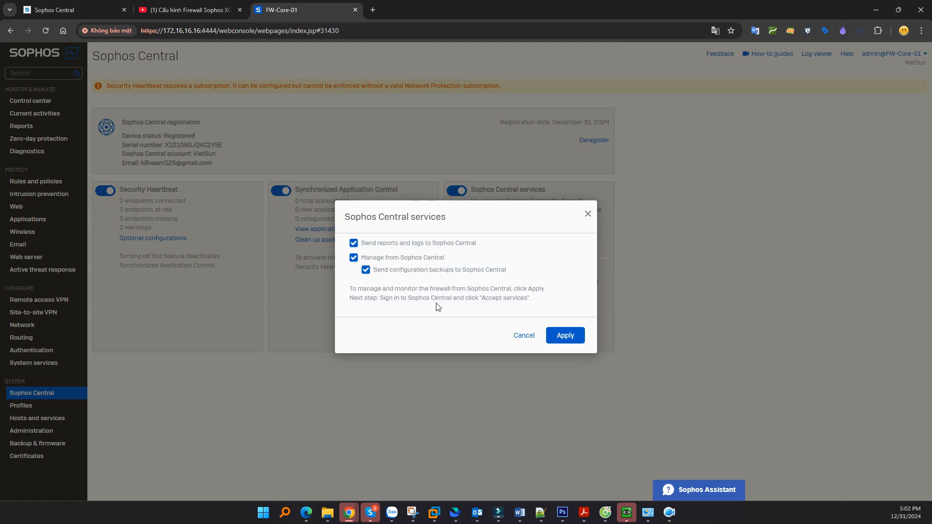
click(572, 339)
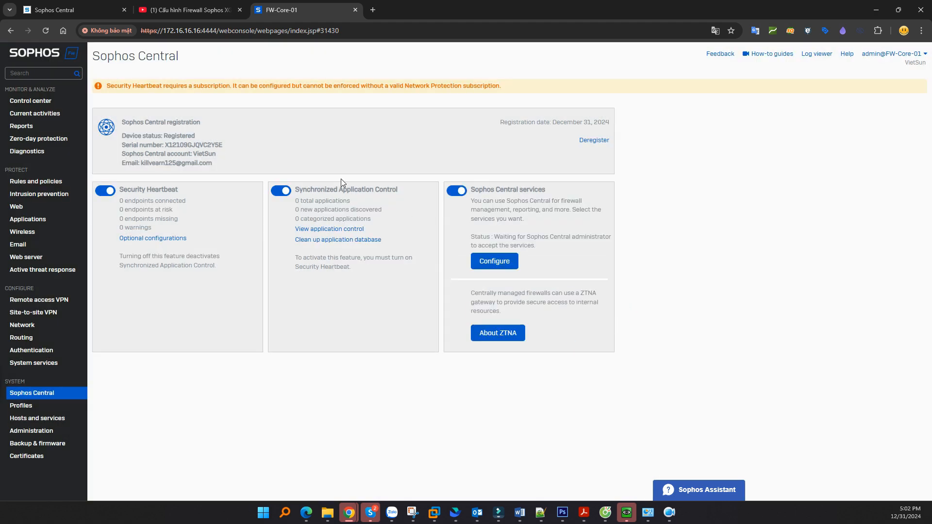
- Review the Synchronized Application Control and Security Heartbeat sections, then switch to Sophos Central
drag(406, 190, 294, 190)
drag(179, 190, 155, 189)
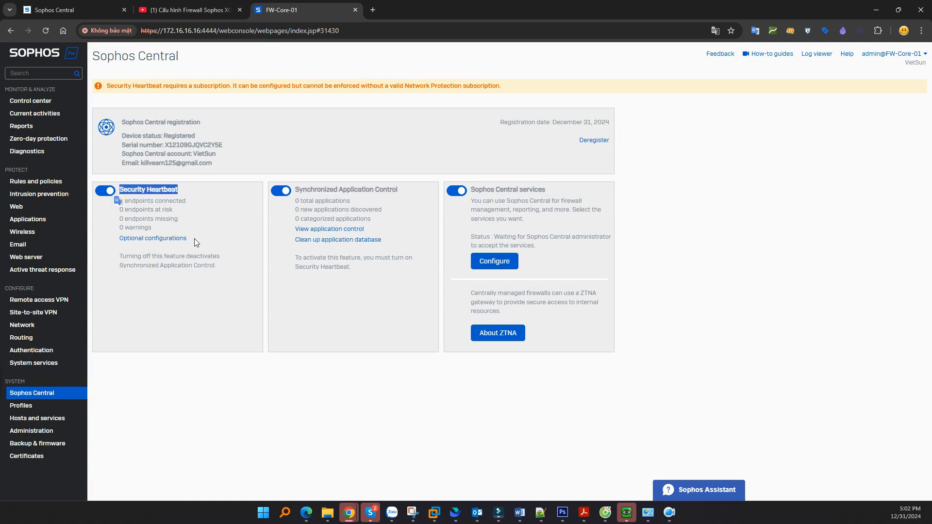
click(72, 10)
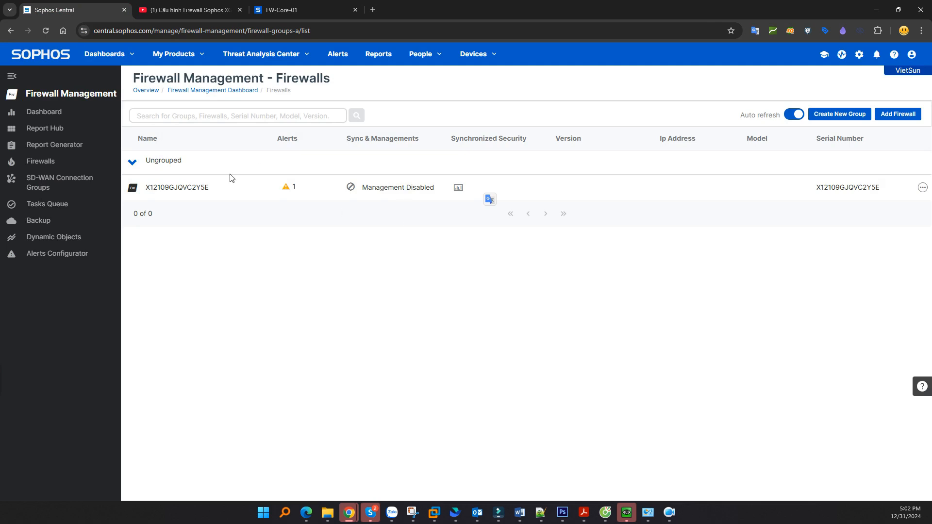
- Refresh the Firewalls list and accept the firewall's services so it shows Connected
click(51, 180)
click(43, 162)
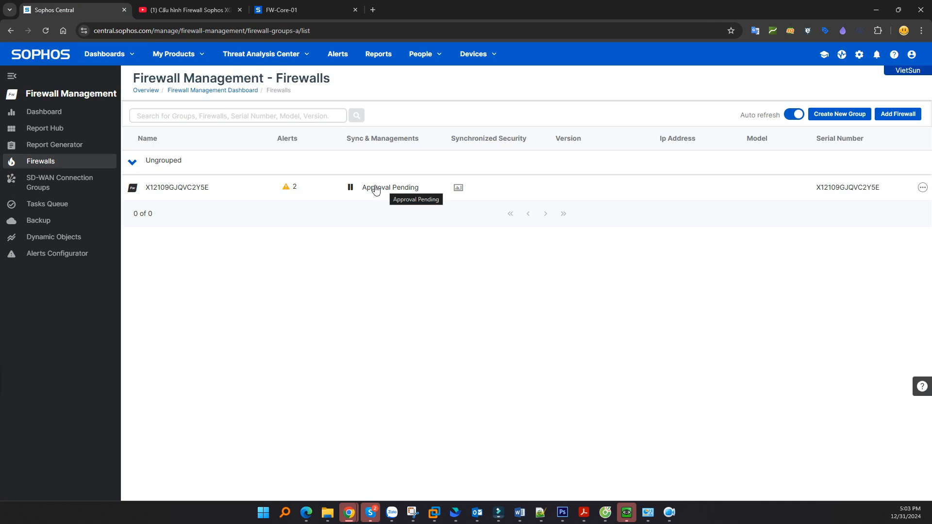
click(375, 190)
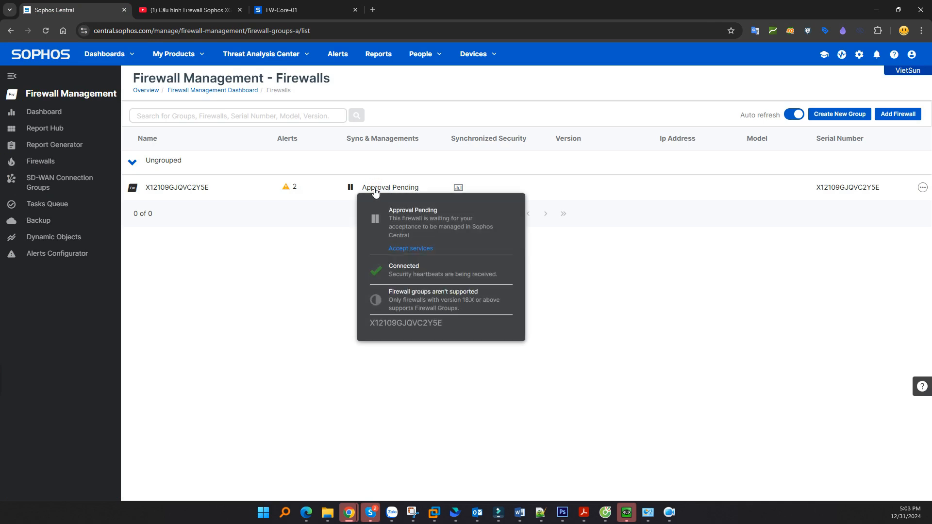
click(404, 249)
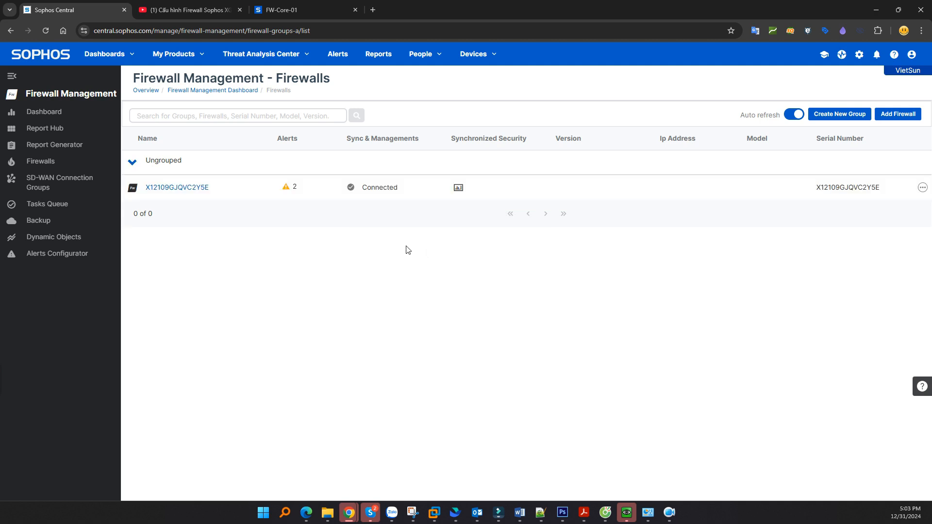
drag(398, 189, 360, 190)
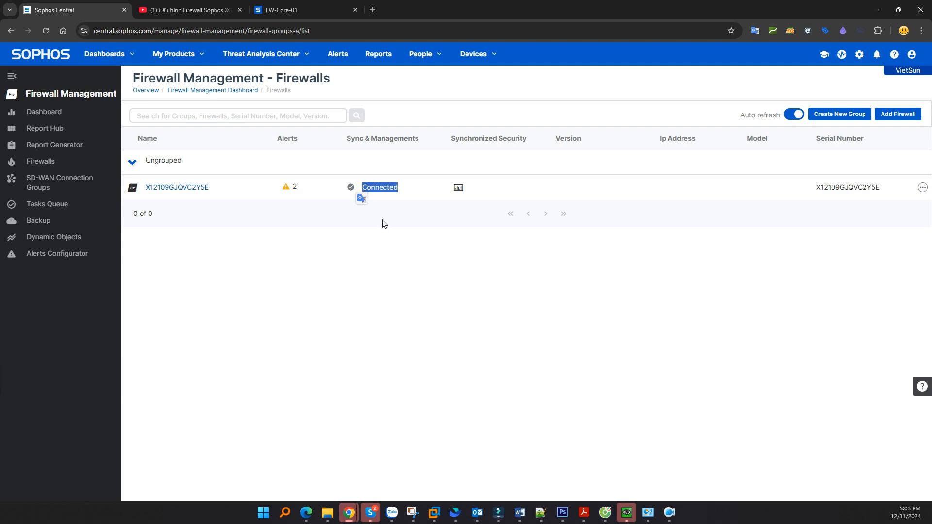
click(412, 257)
- Review the two pending alerts, including the registration alert, and open the full Alerts list
mouse_move(392, 193)
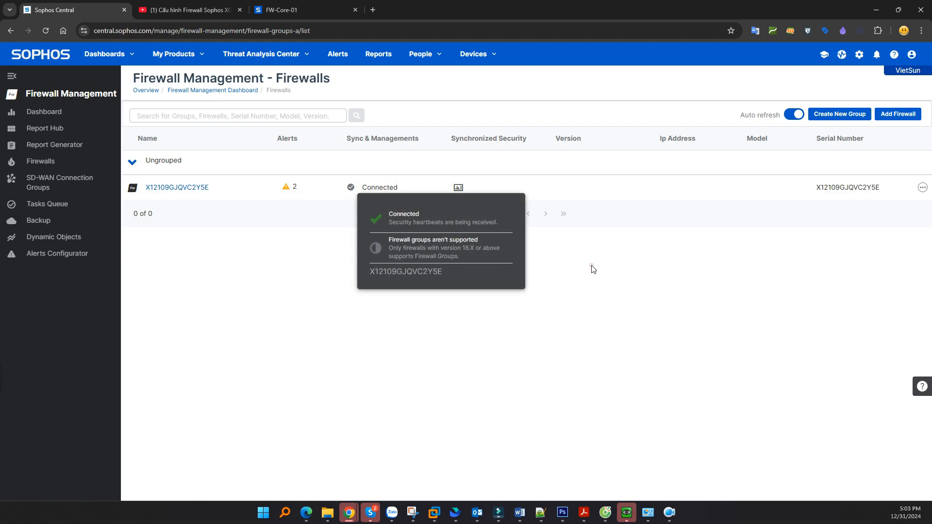
key(alt+Tab)
mouse_move(292, 188)
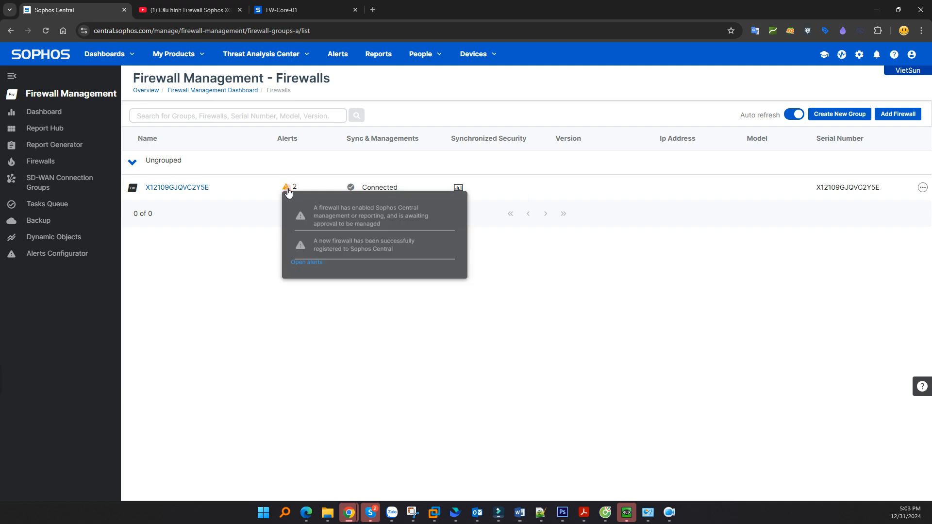
drag(312, 209, 381, 226)
drag(313, 243, 377, 251)
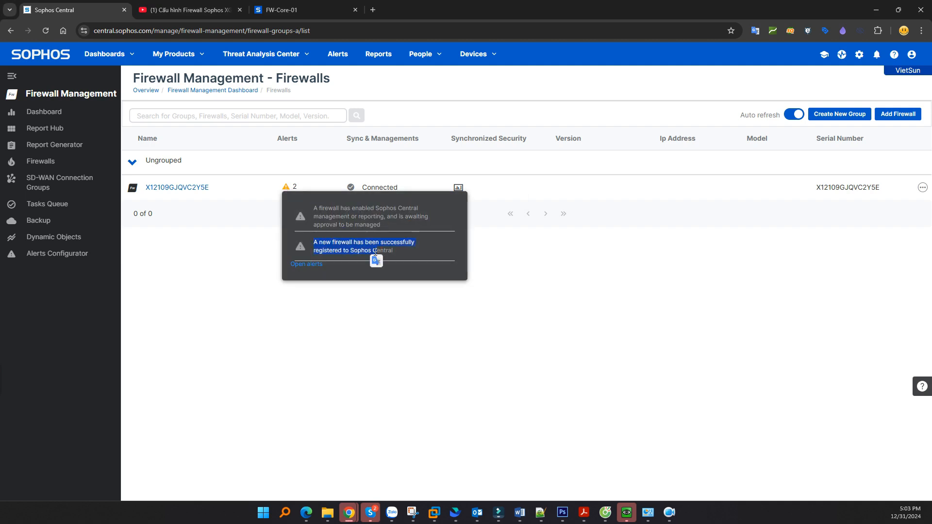
click(301, 267)
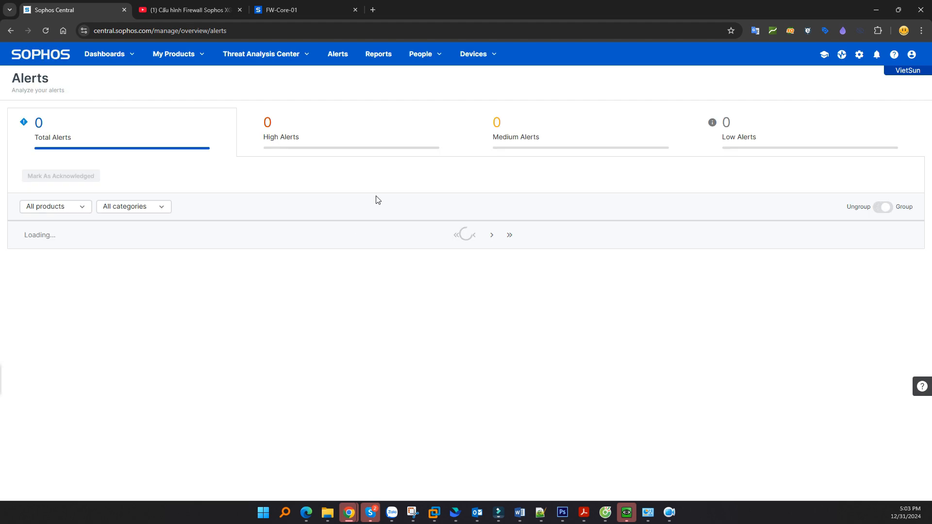
- Mark all four alerts as acknowledged
click(540, 260)
click(542, 260)
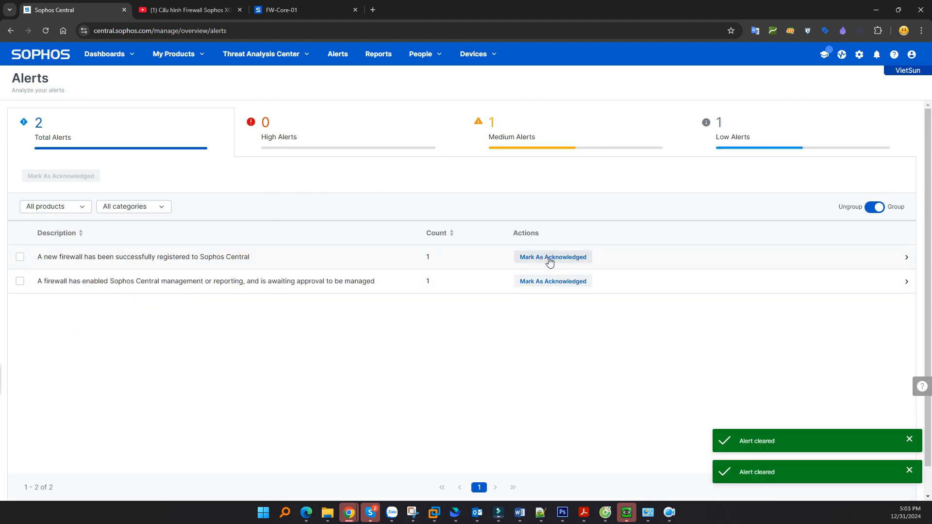
click(546, 259)
click(525, 257)
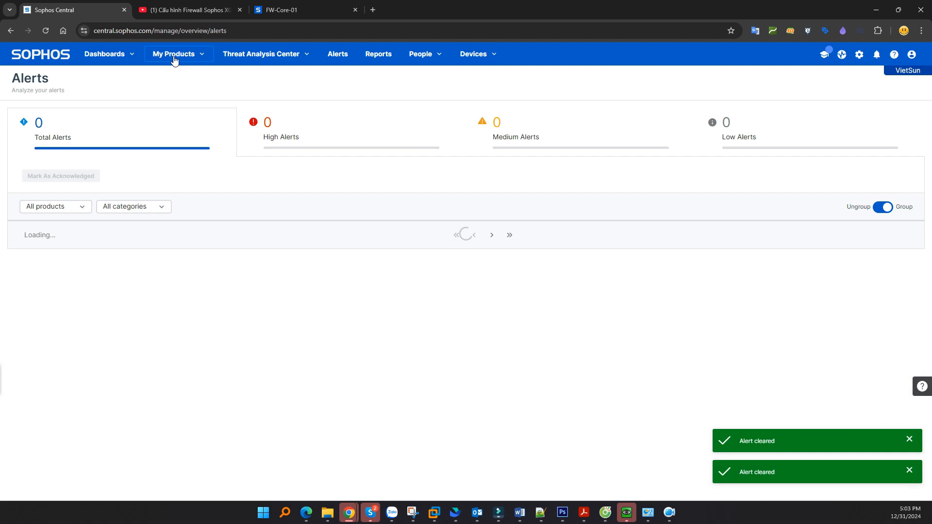
- Go to My Products > Firewall Management > Firewalls to see FW-Core-01 running SFOS 21.0.0
click(176, 56)
click(194, 234)
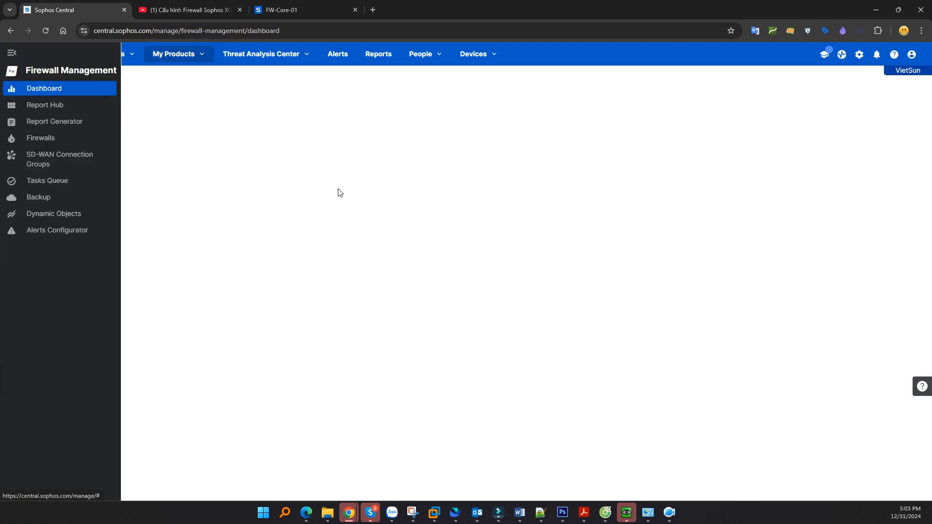
click(53, 163)
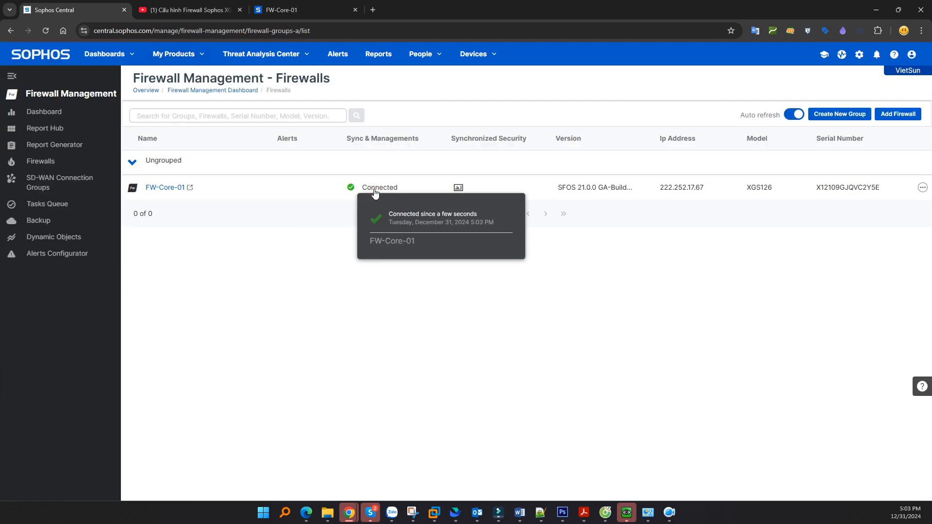
- Close the connection details popover and open Licensing from the account menu
click(322, 295)
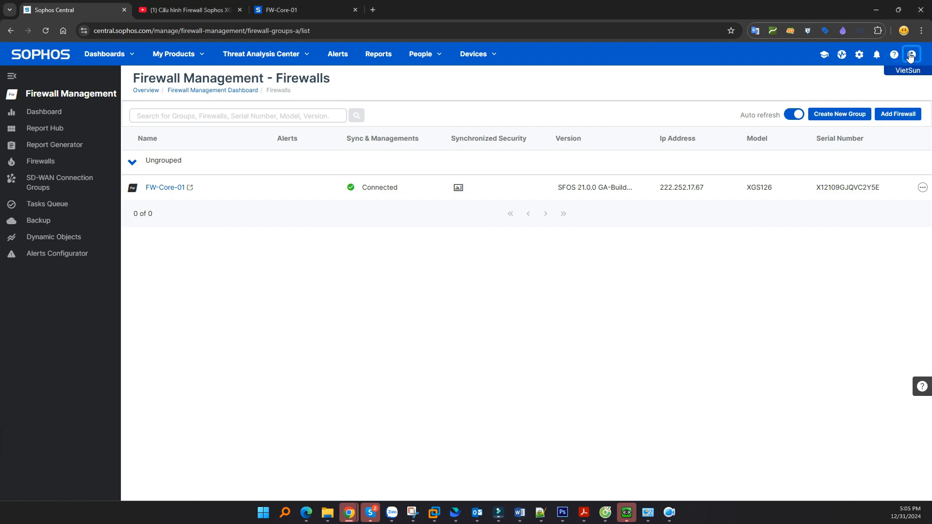
click(911, 55)
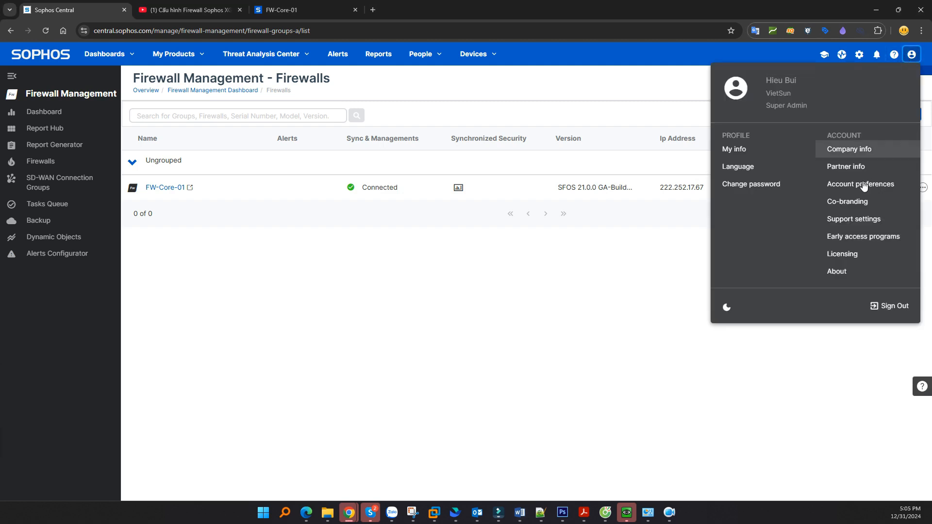
click(850, 257)
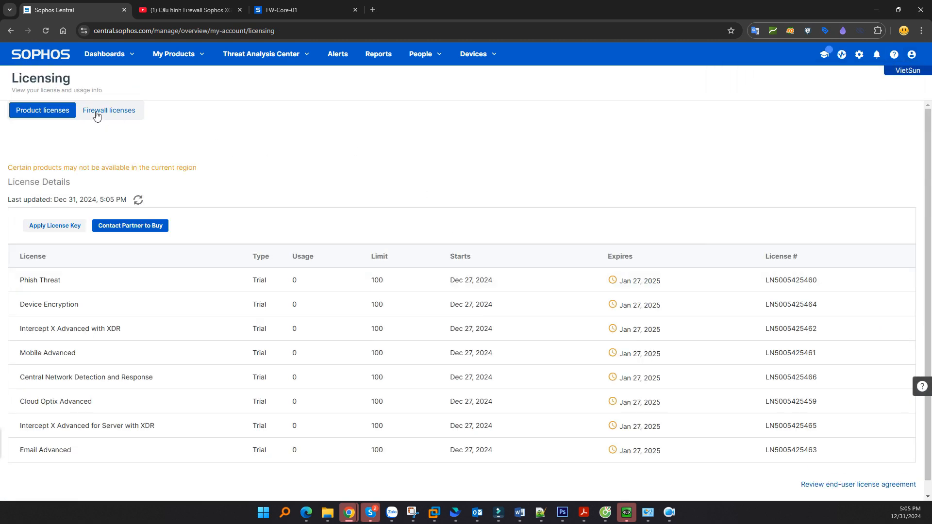
- In Firewall licenses, review the XGS126's perpetual Base subscription and firmware downloads up to 21.0.0, then apply subscriptions
click(117, 114)
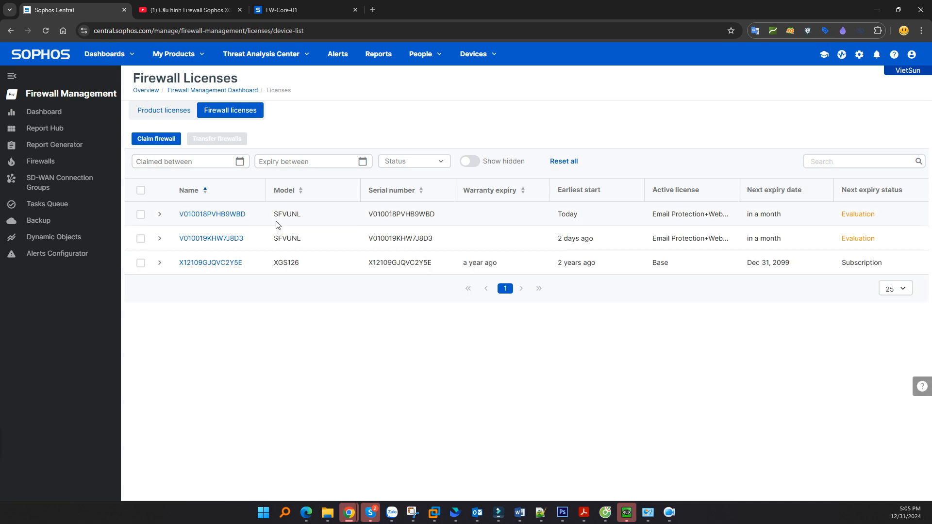
click(160, 263)
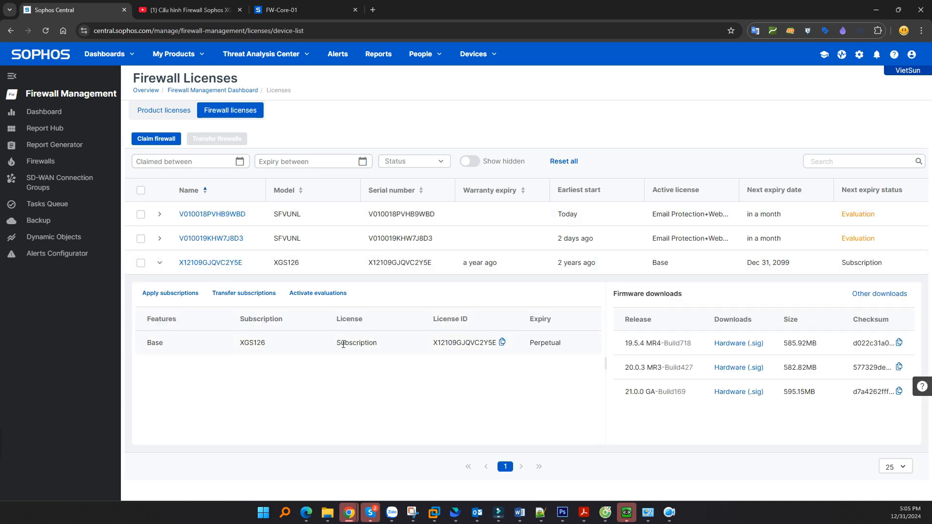
drag(148, 348, 303, 349)
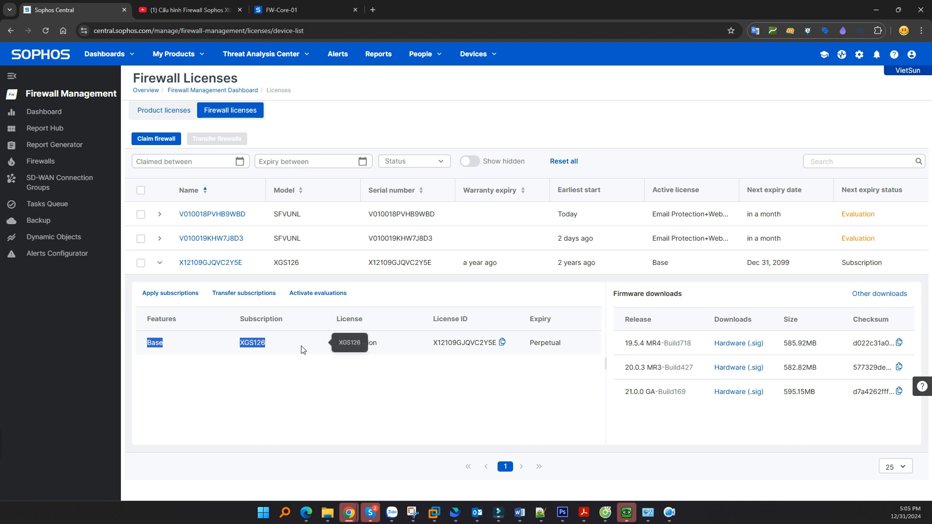
drag(626, 342, 702, 388)
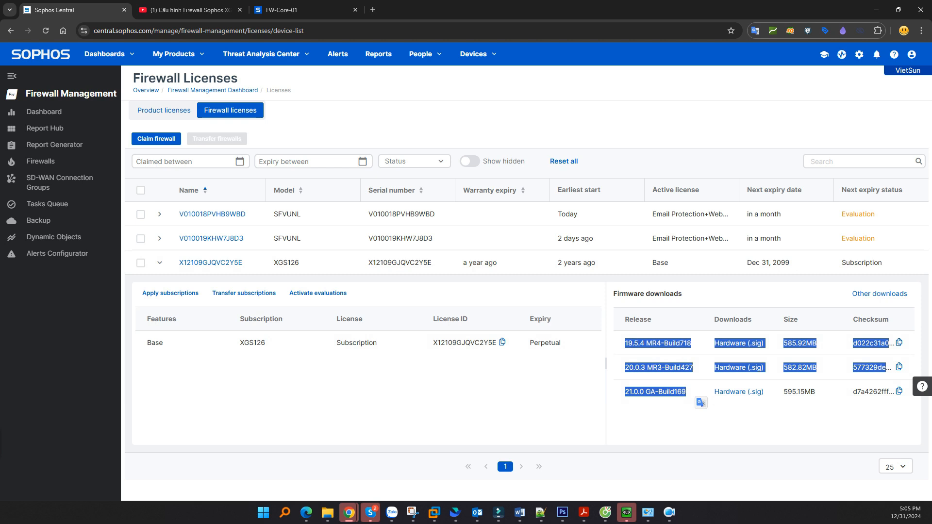
click(221, 313)
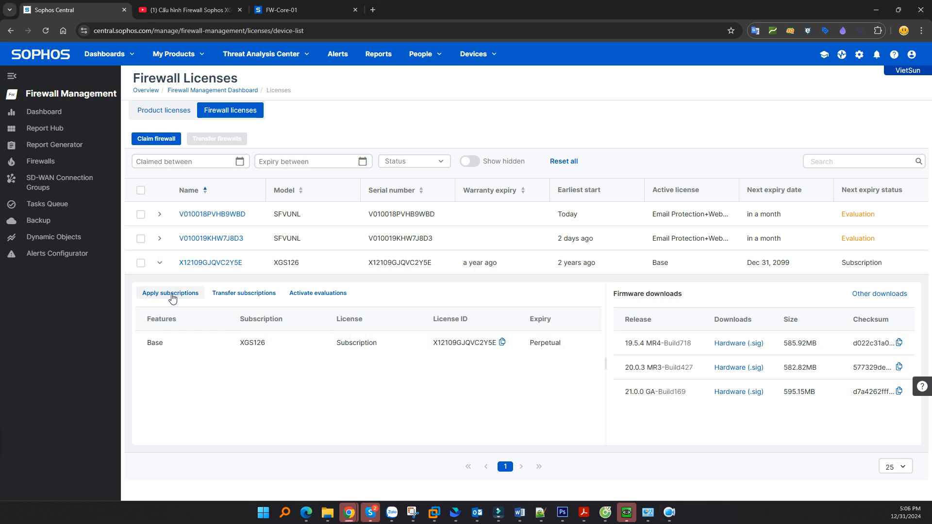
click(172, 294)
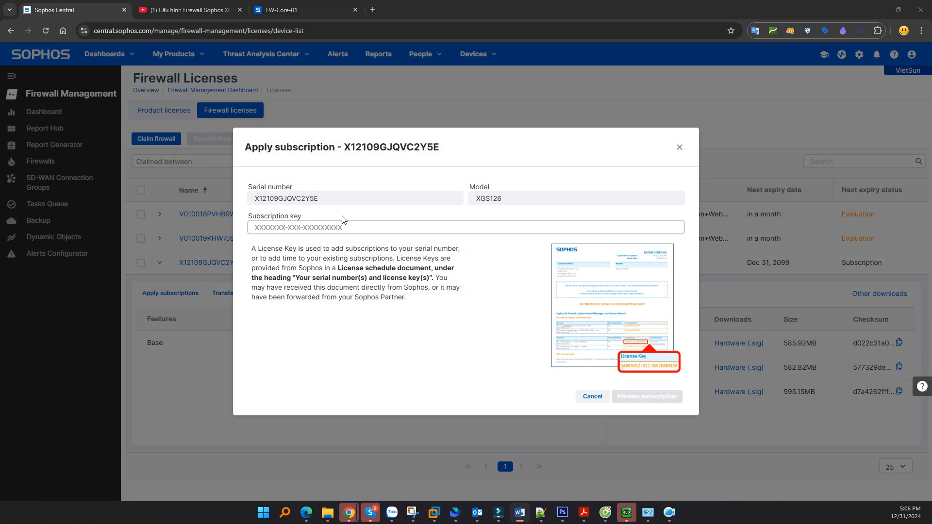
- Locate the License Key in the license schedule screenshot, then cancel the Apply subscription dialog without a key
drag(249, 216, 313, 219)
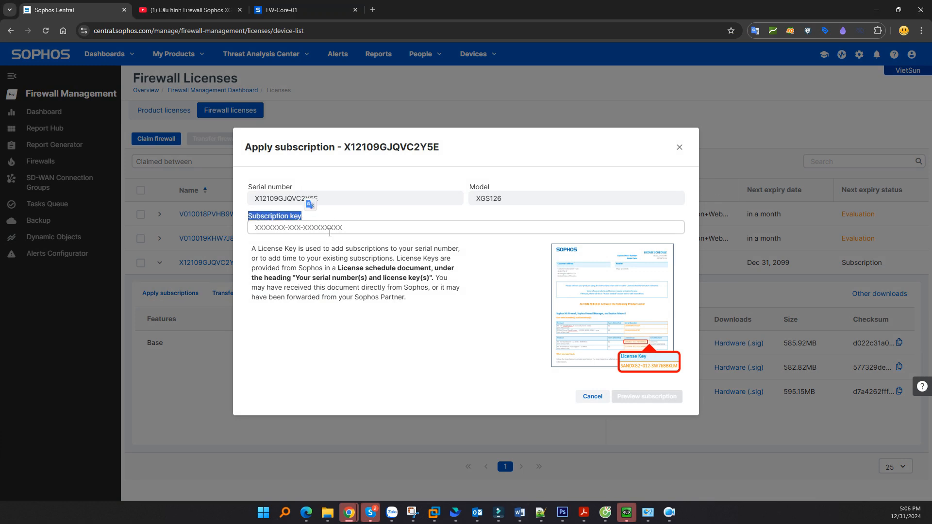
click(411, 516)
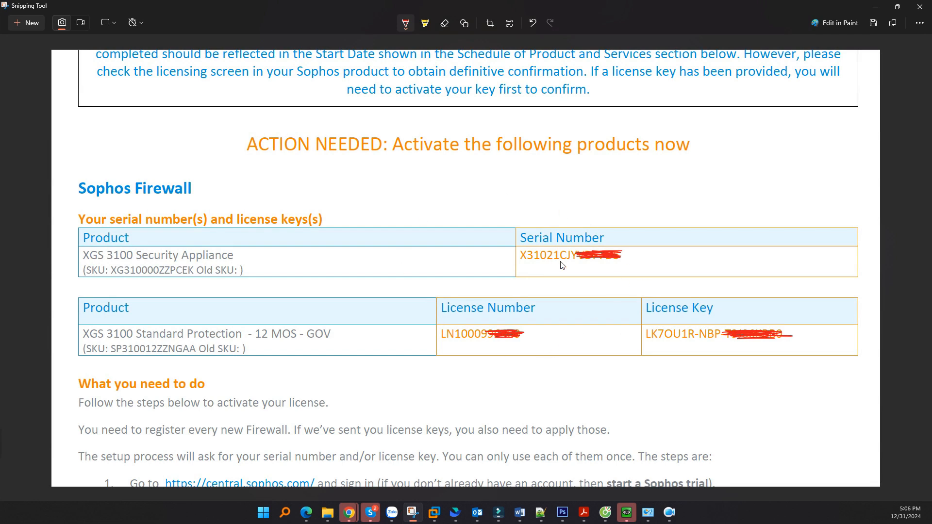
mouse_move(742, 304)
mouse_down()
mouse_move(657, 358)
mouse_move(691, 304)
mouse_up()
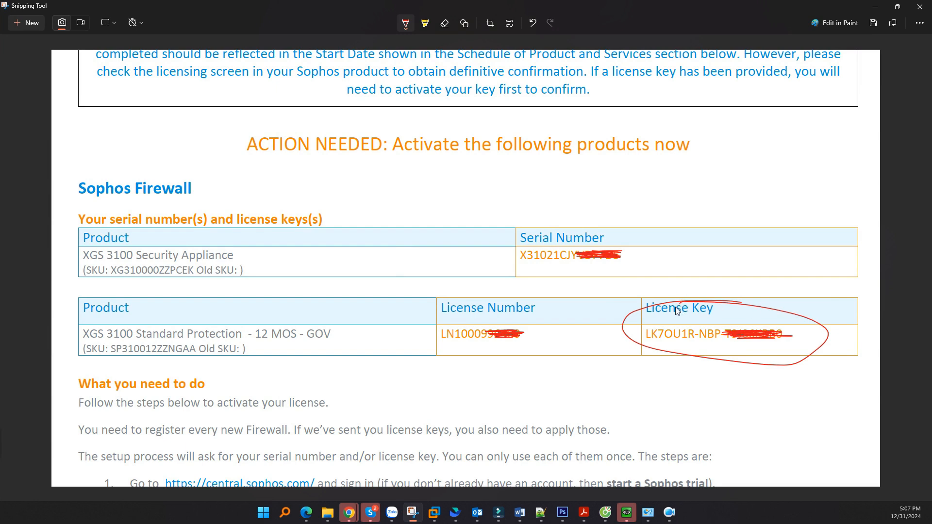
click(874, 8)
click(309, 228)
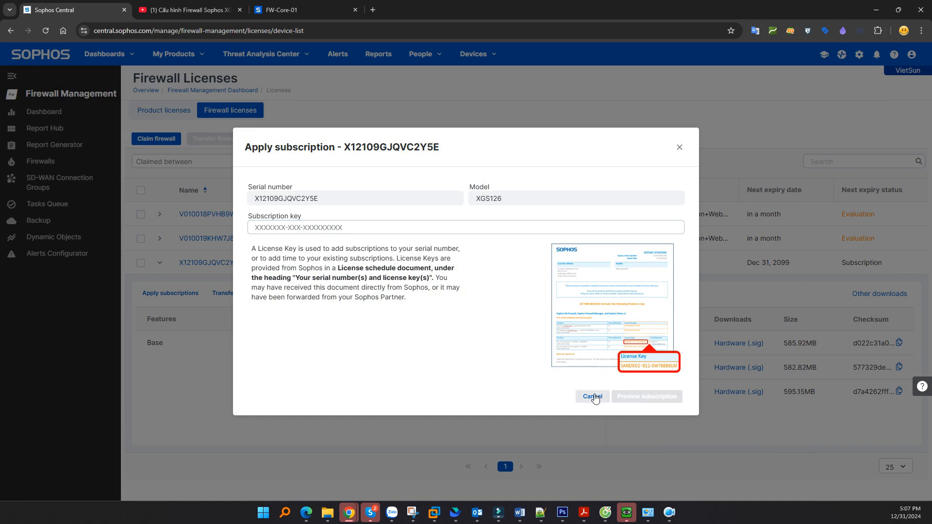
click(593, 397)
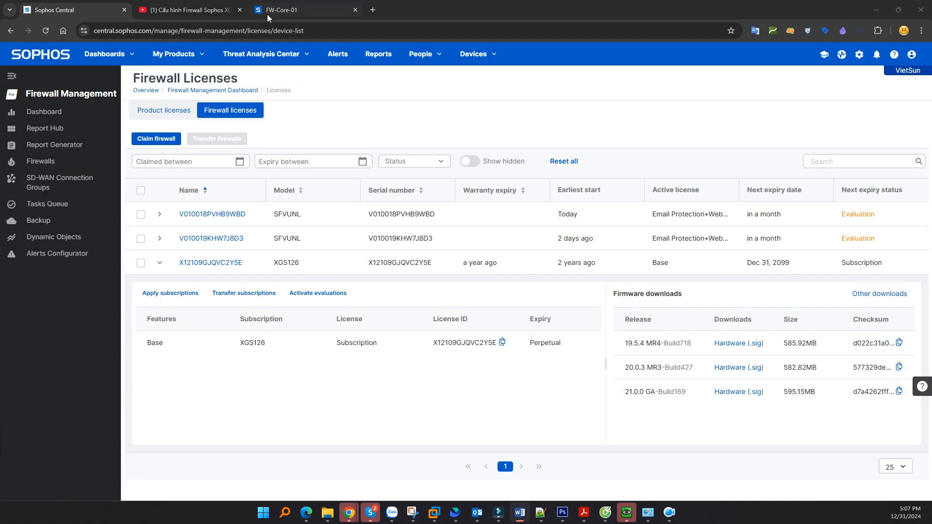
- On FW-Core-01, open Administration > Licensing, cancel Activate subscription, and review the module subscription table
click(283, 10)
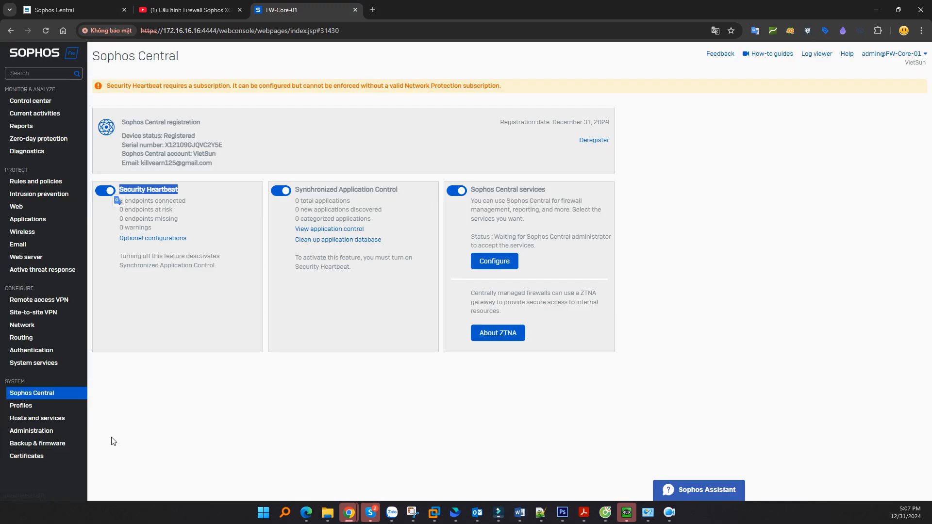
click(29, 432)
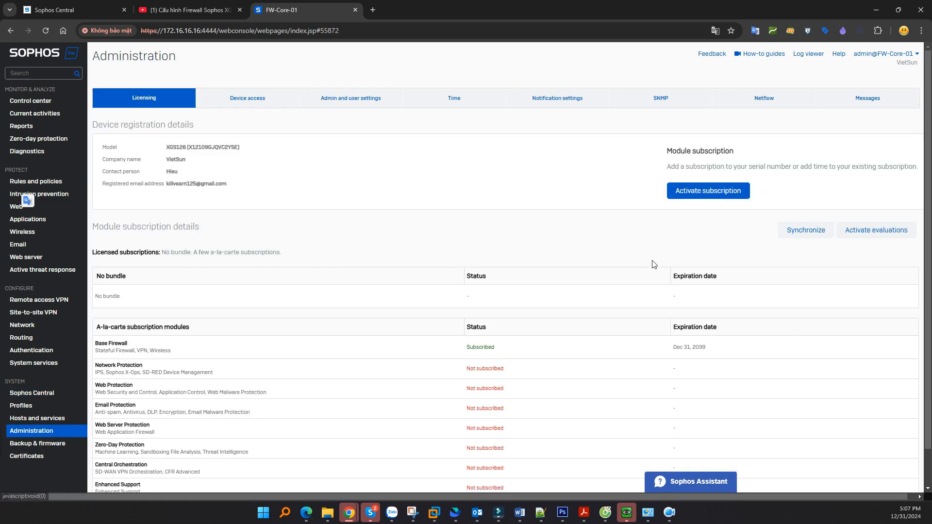
click(708, 192)
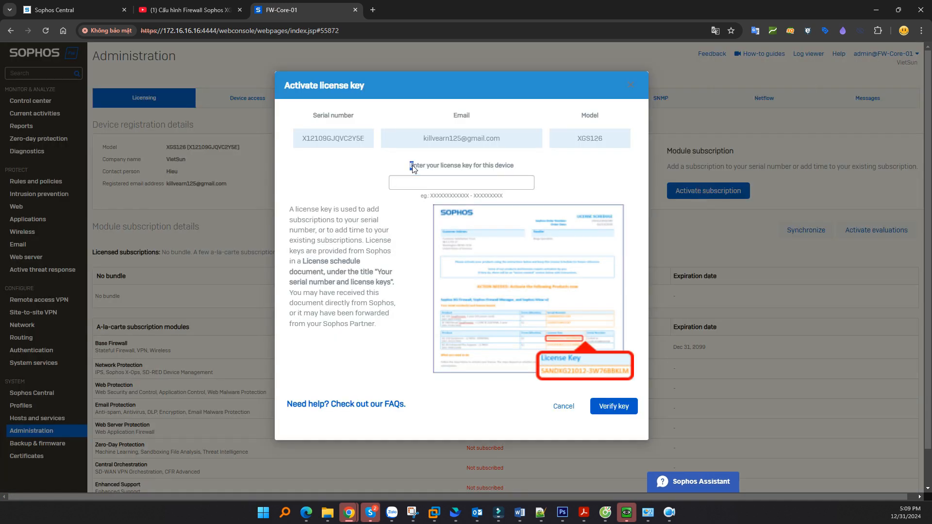
drag(412, 168, 511, 169)
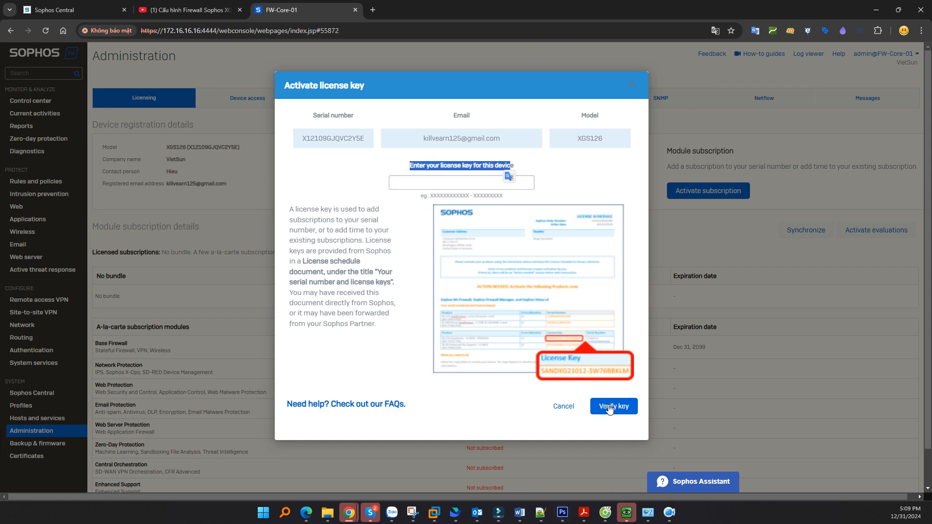
key(alt+Tab)
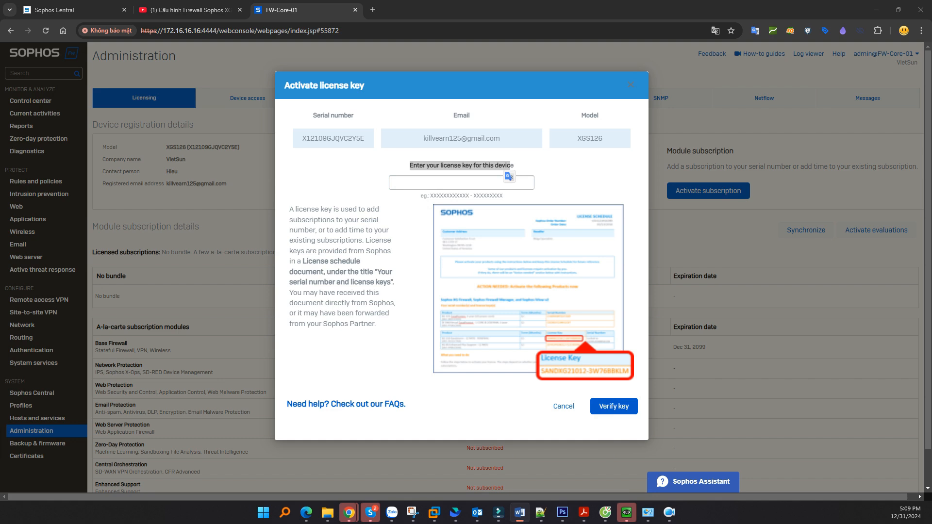
click(568, 408)
scroll(498, 369, down, 1)
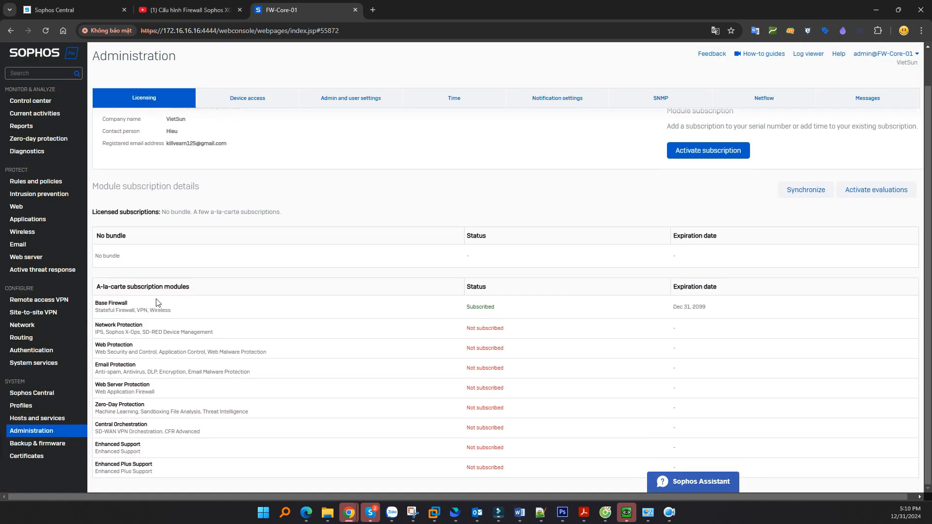
drag(107, 304, 675, 368)
- Load Report Hub reports for firewall V010019KHW7J8D3 and scroll through its zero-valued panels
click(675, 368)
drag(671, 287, 726, 289)
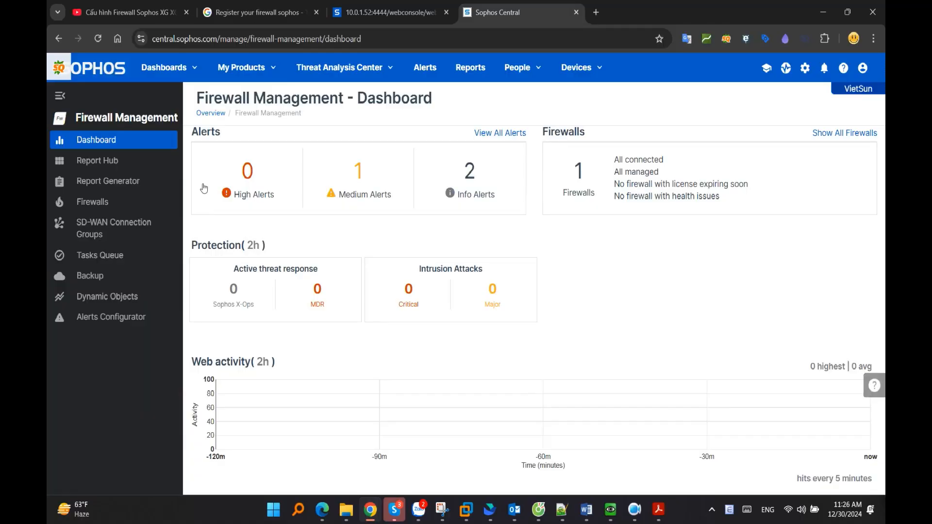
click(112, 159)
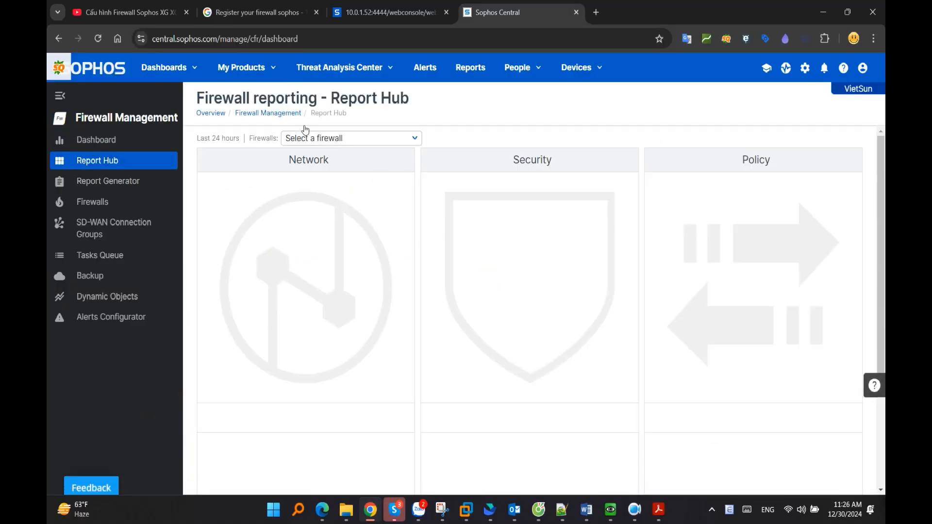
click(322, 130)
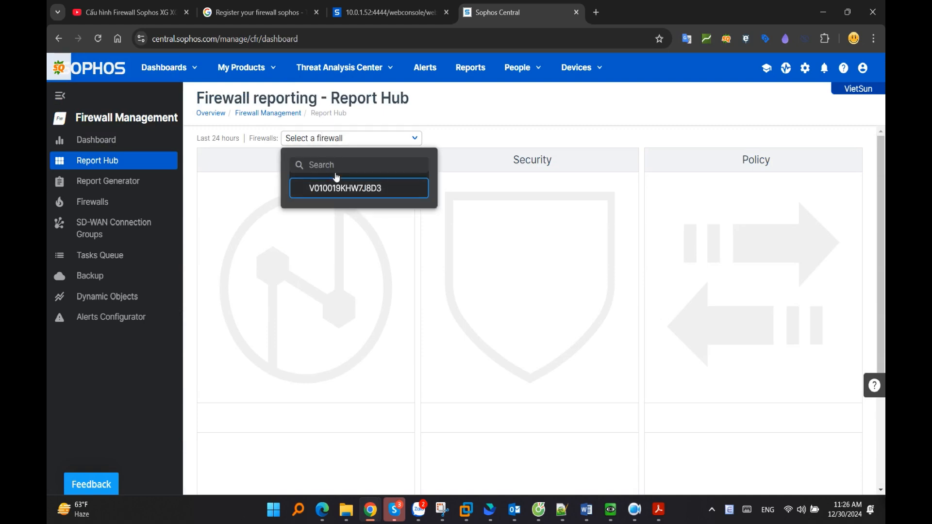
click(335, 187)
click(323, 206)
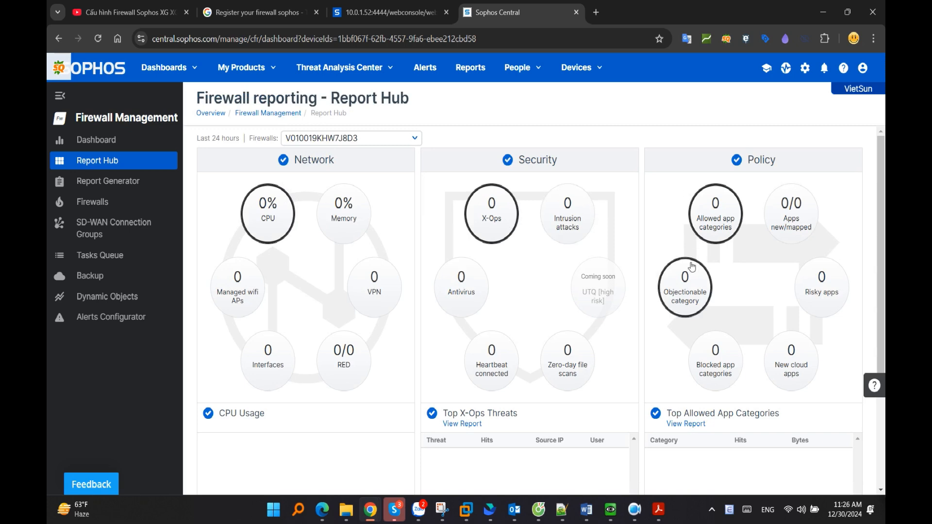
scroll(679, 286, down, 3)
scroll(646, 247, down, 1)
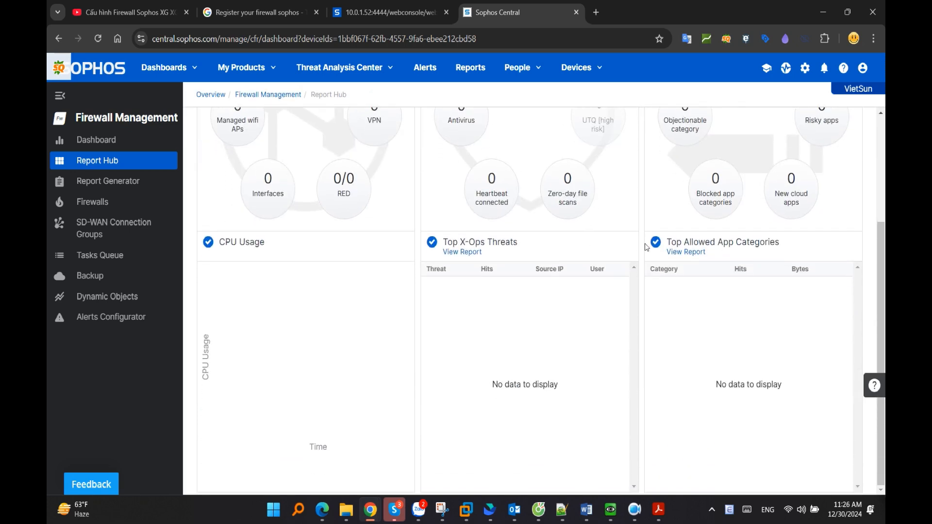
scroll(476, 266, up, 4)
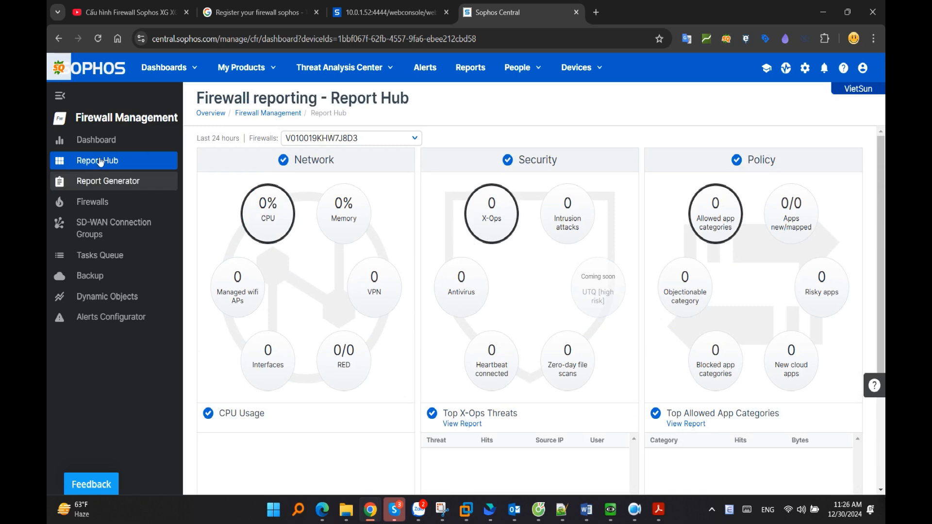
- Browse the Report Generator, Firewalls, SD-WAN Connection Groups, Backup and Dynamic Objects pages
click(97, 182)
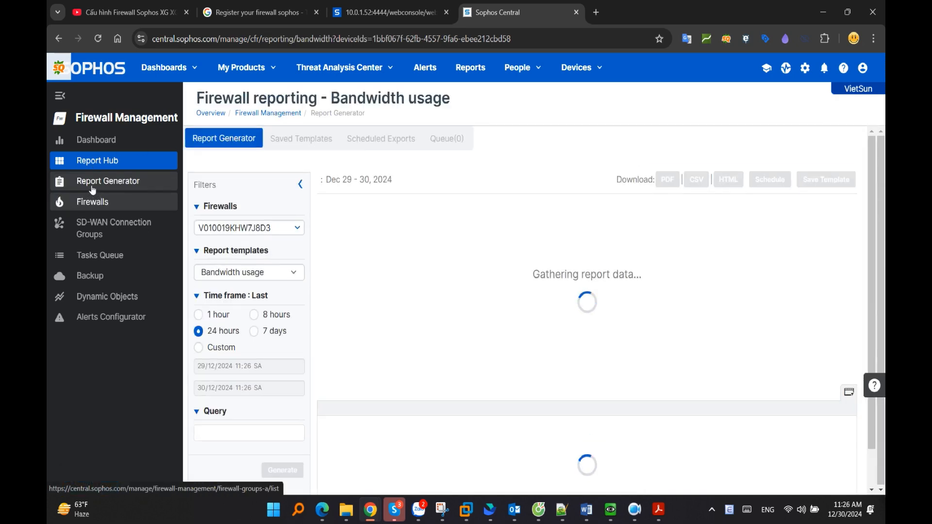
click(92, 191)
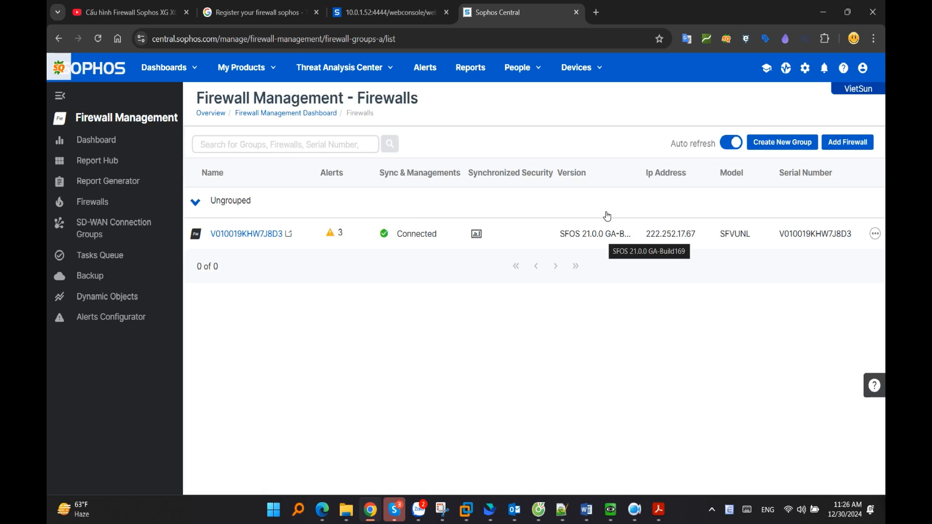
click(99, 229)
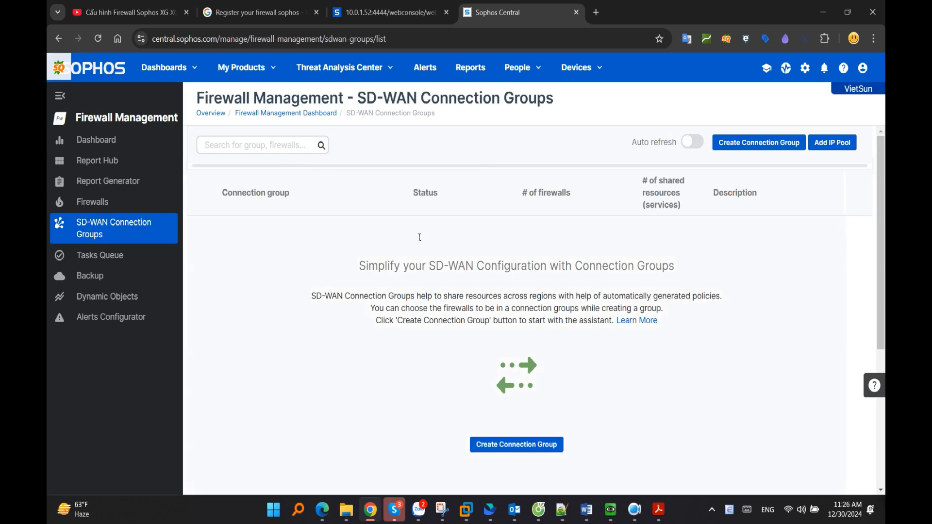
drag(359, 266, 677, 241)
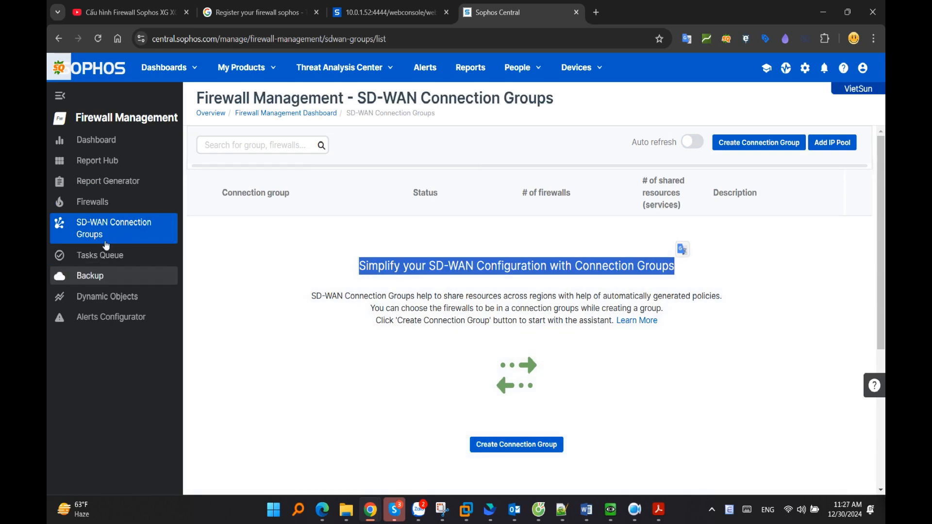
click(92, 276)
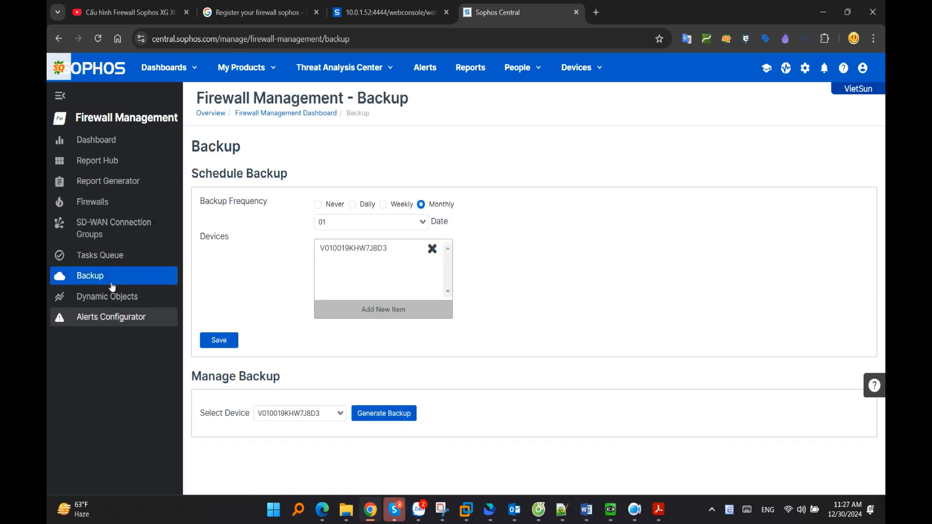
click(110, 296)
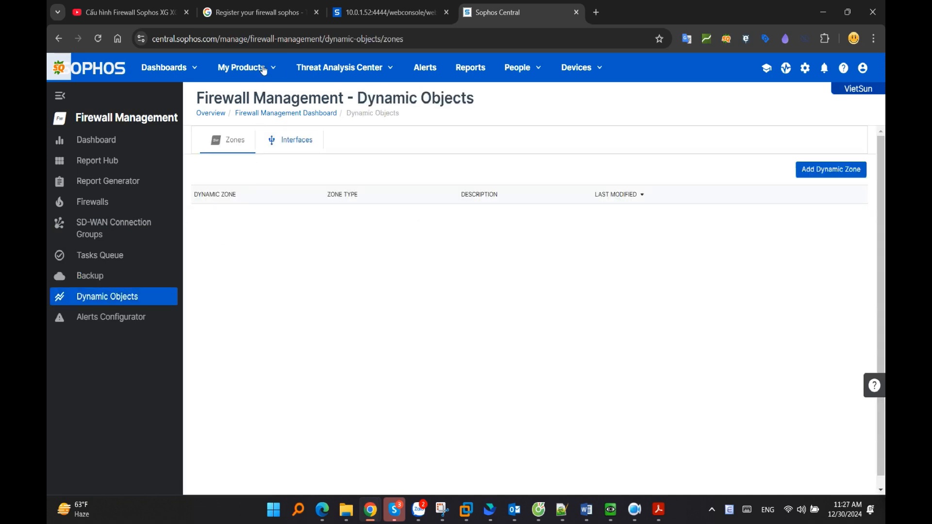
- Check the My Products list, then return to the Firewalls list showing the connected firewall
click(261, 71)
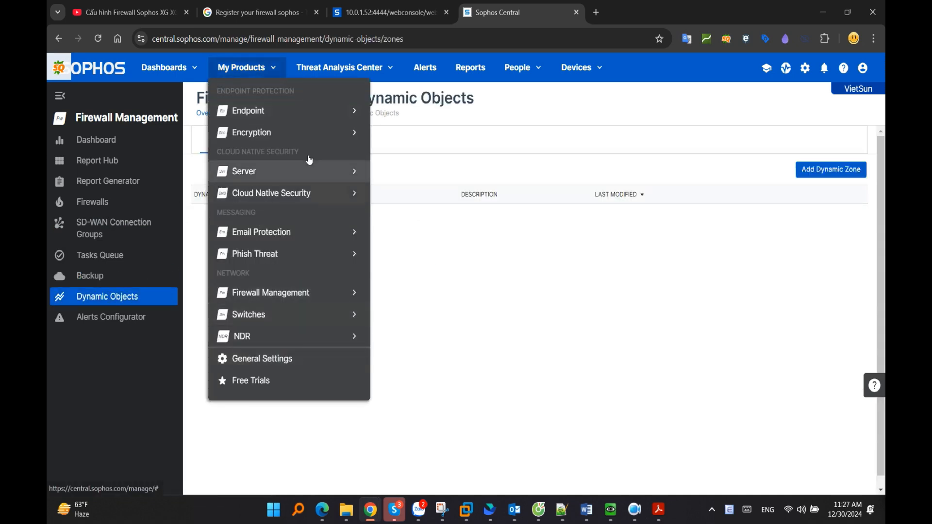
click(502, 112)
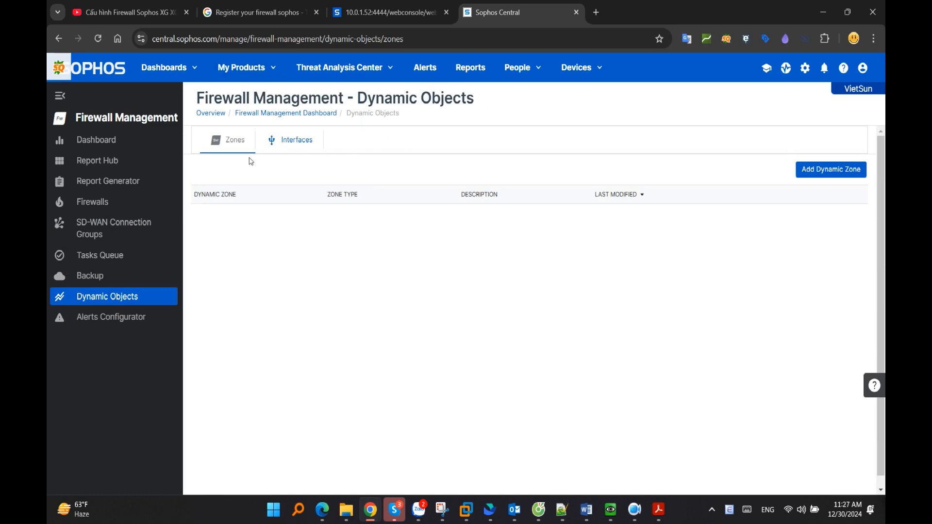
click(104, 201)
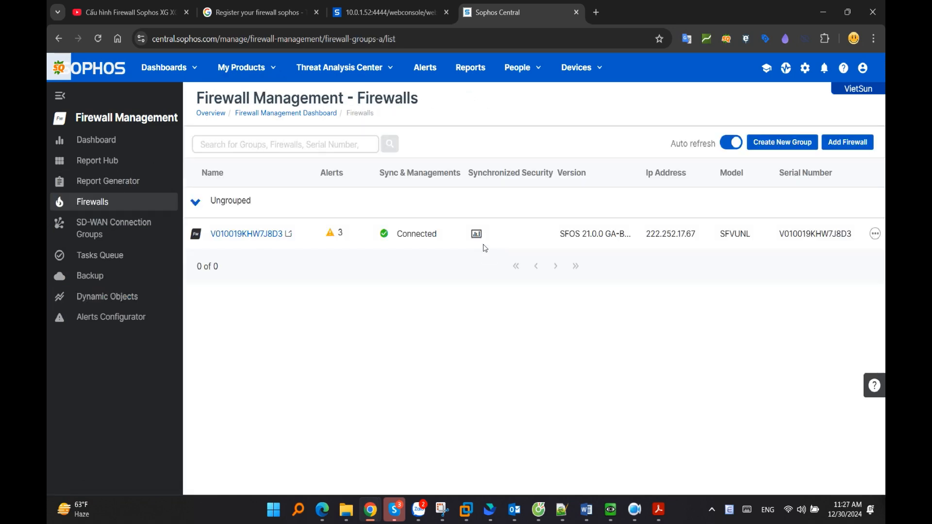
- Launch the firewall's web admin console from its name in the Firewalls list, showing its Control center
click(262, 232)
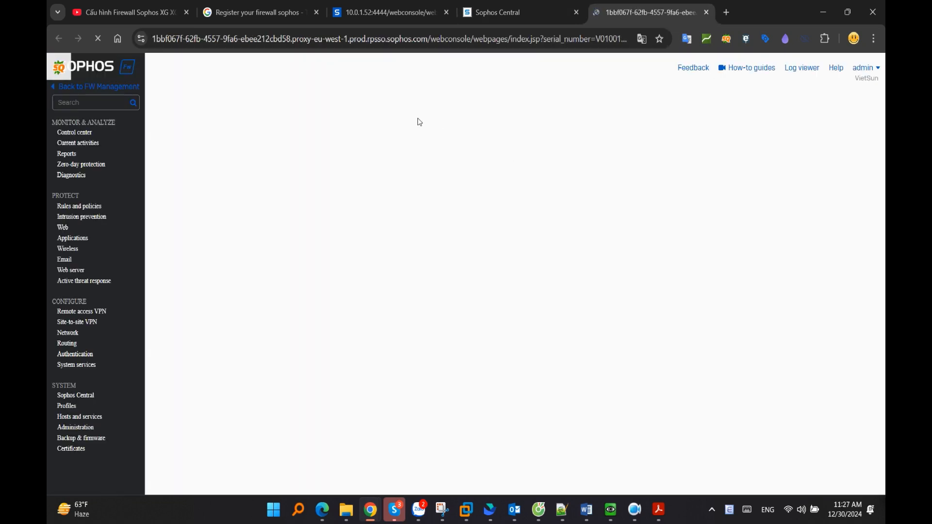
click(376, 44)
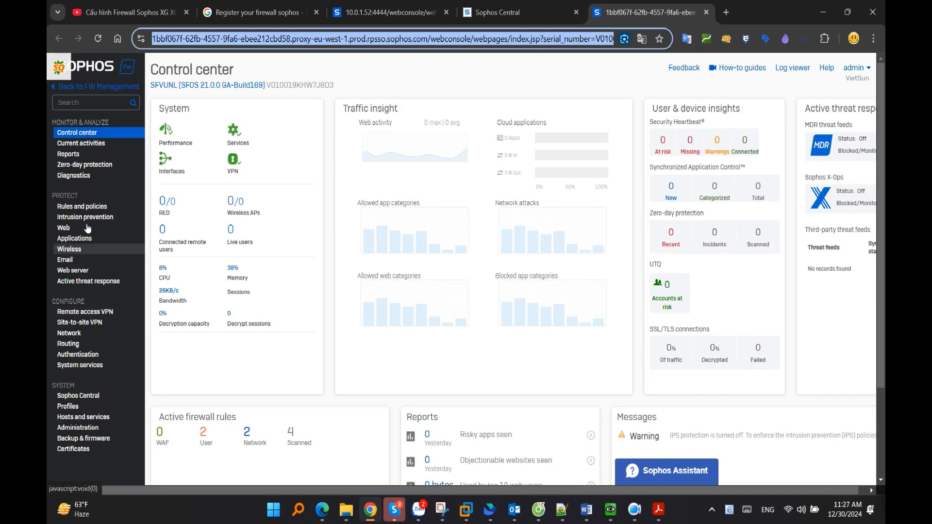
click(521, 11)
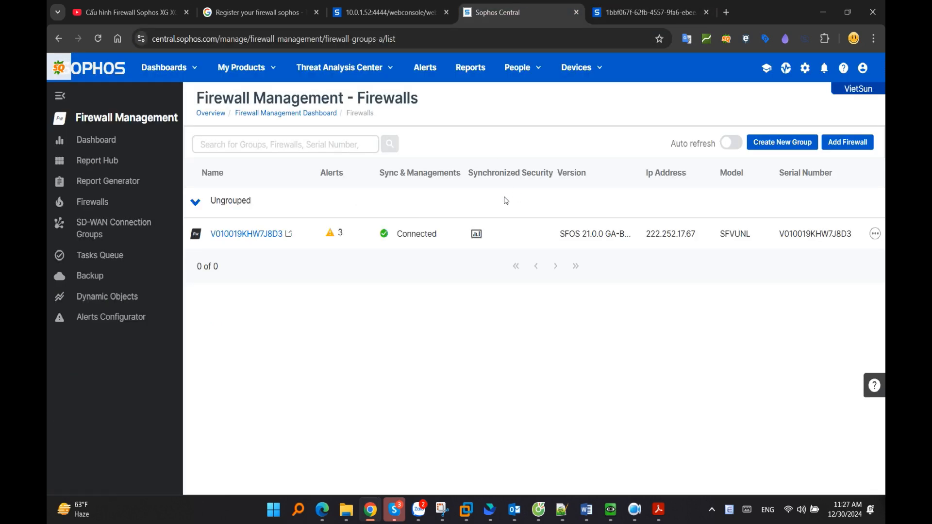
click(649, 11)
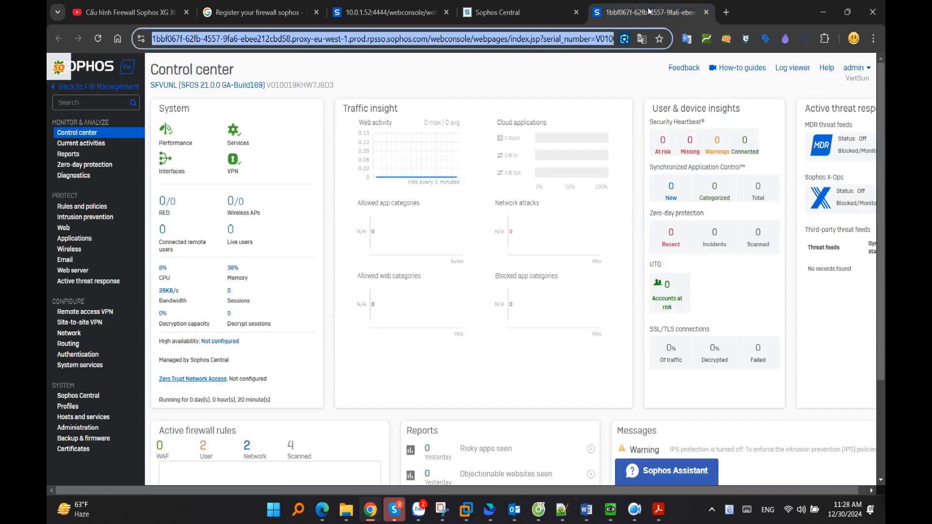